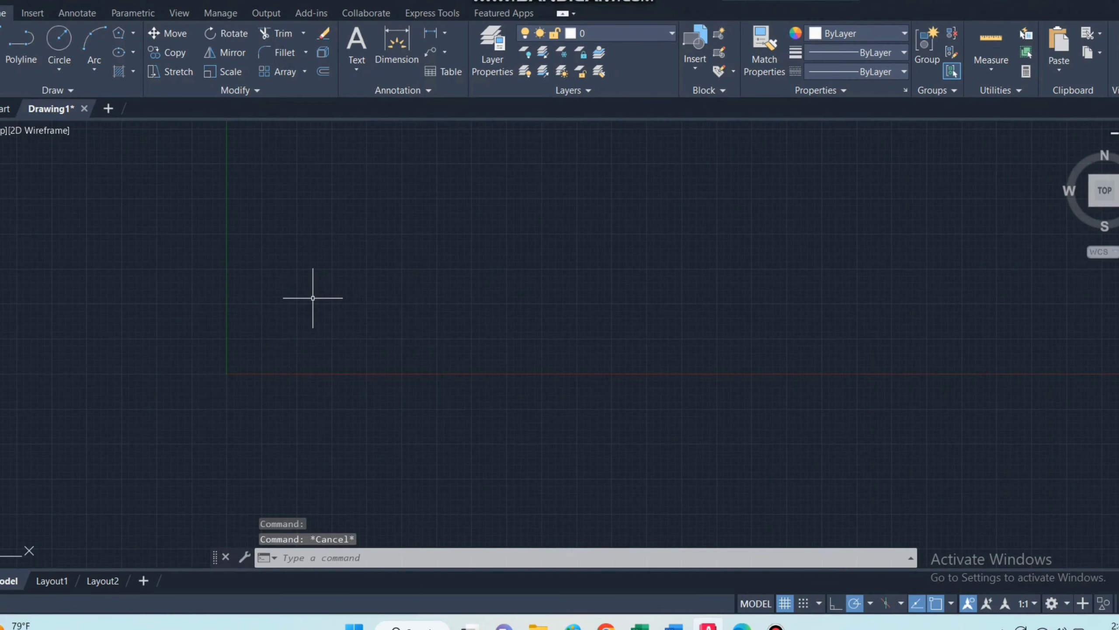
- Set the UCS icon to the Noorigin option with UCSICON
text(UCS)
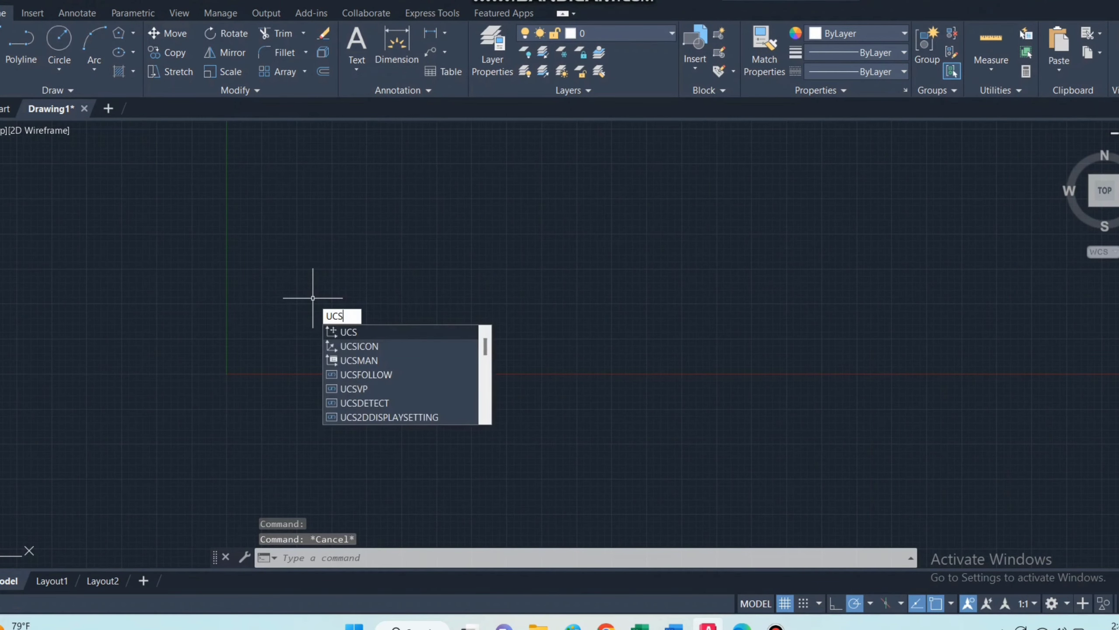
key(Down)
key(Return)
key(Down)
key(Down)
key(Down)
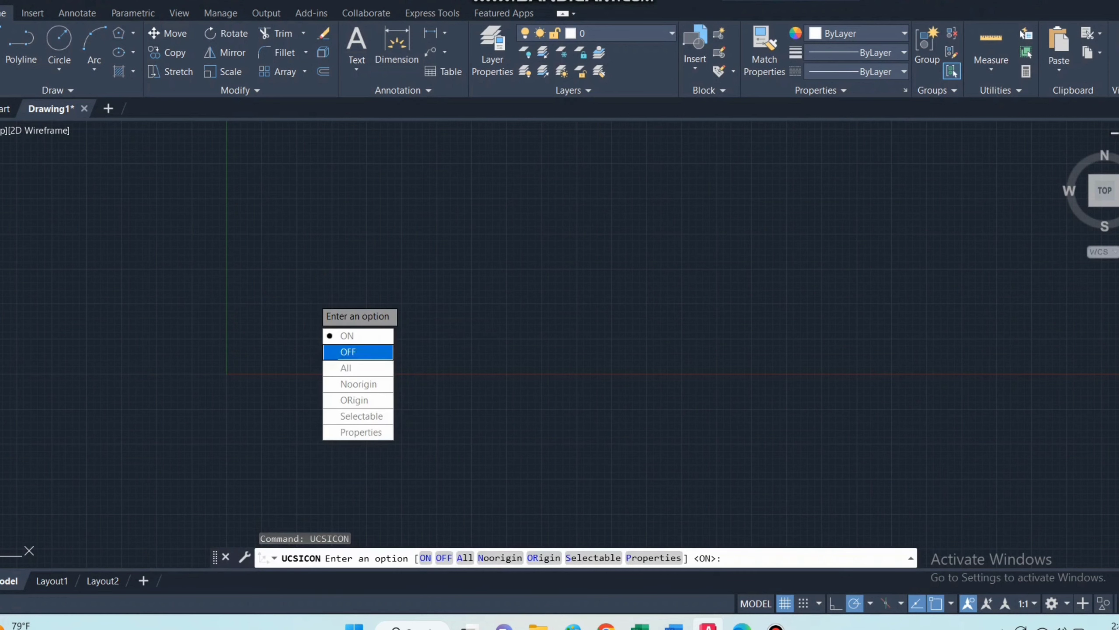
key(Return)
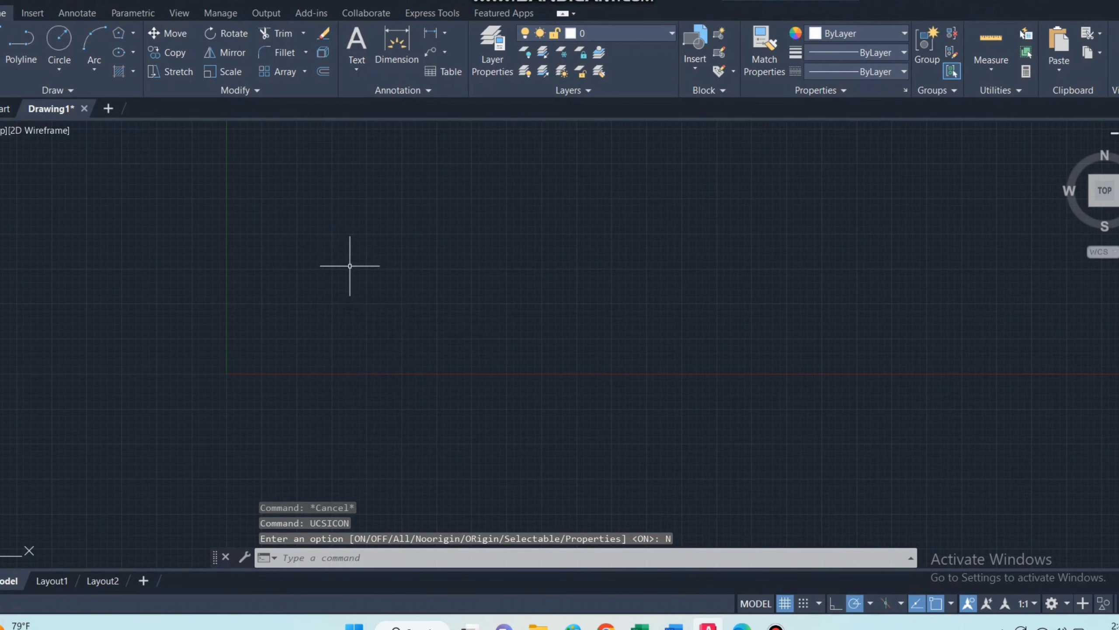
- Modify the Standard dimension style and set its arrow size to 1
text(d)
key(Return)
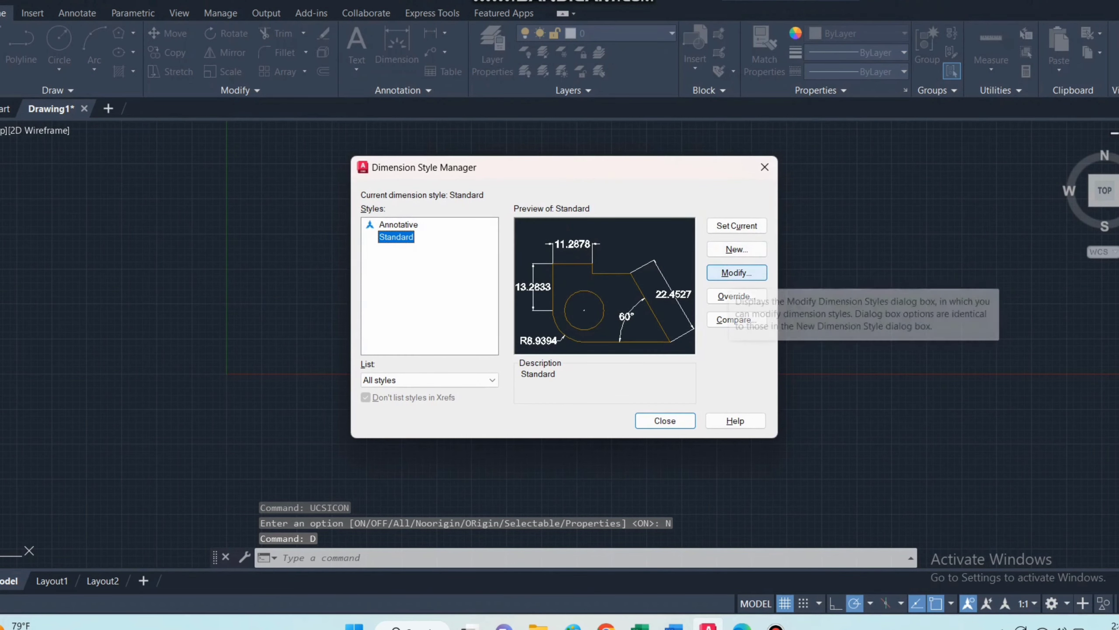
click(737, 273)
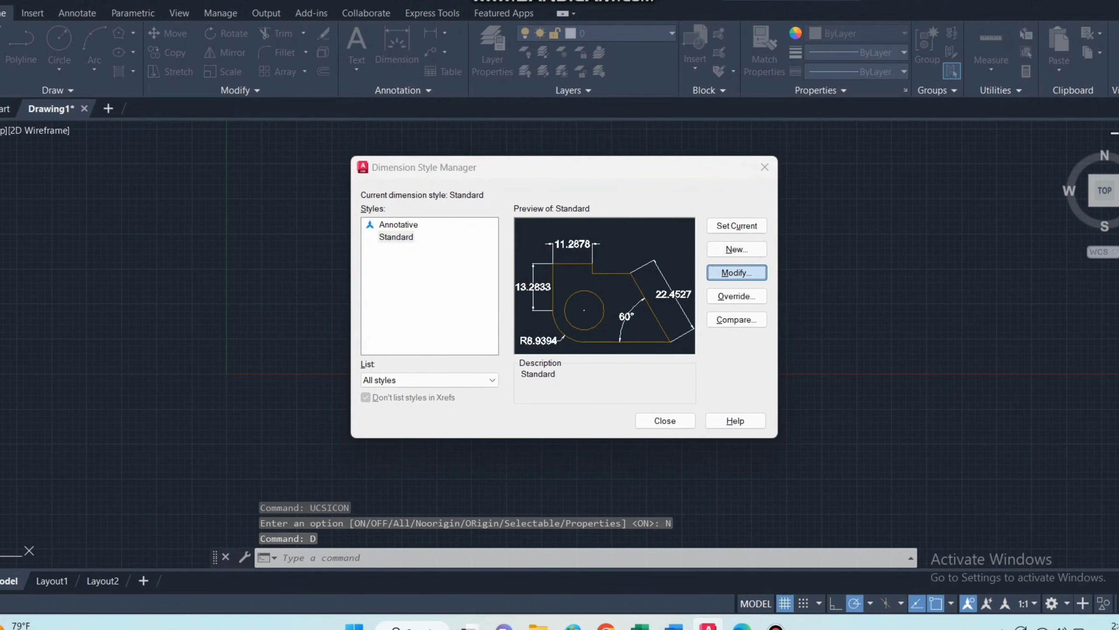
click(409, 137)
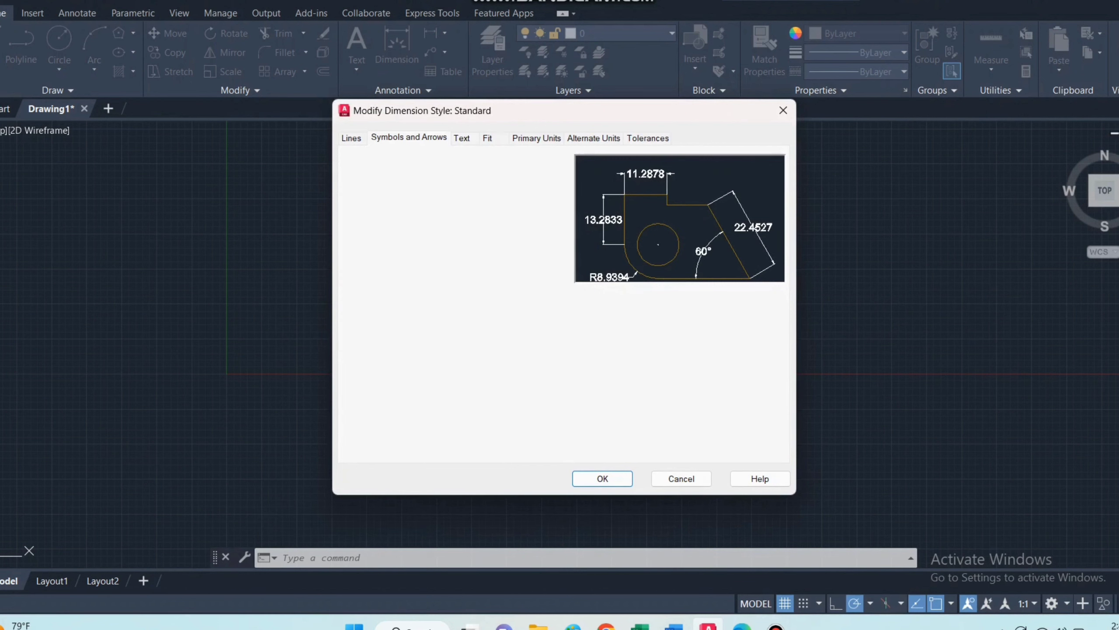
double_click(367, 289)
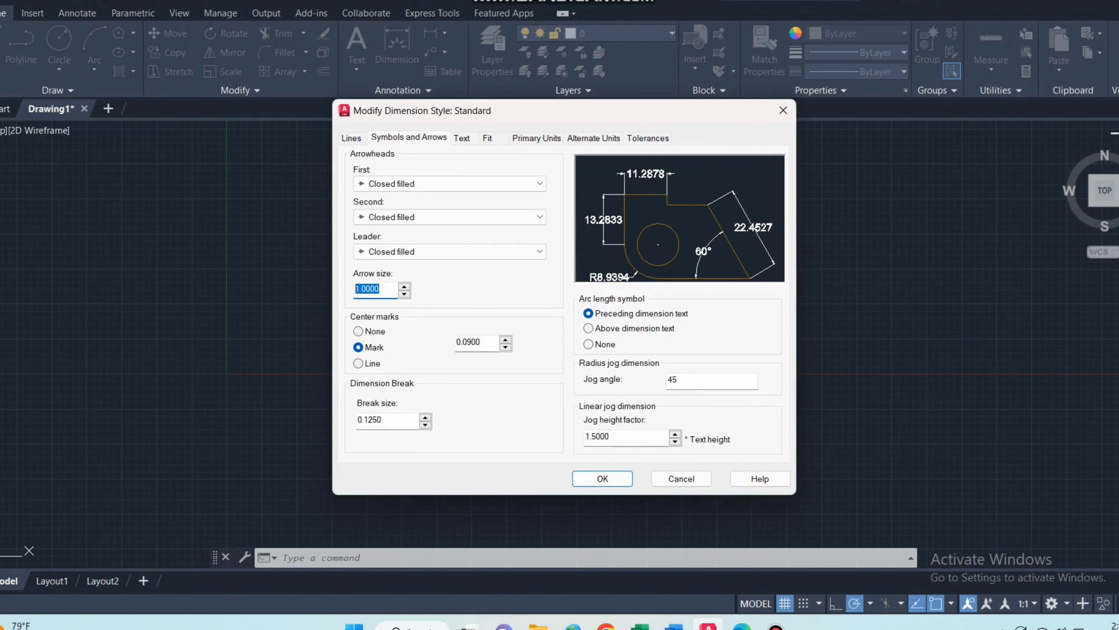
text(1)
- Set the Standard dimension style's text height to 2.5
click(462, 138)
click(529, 245)
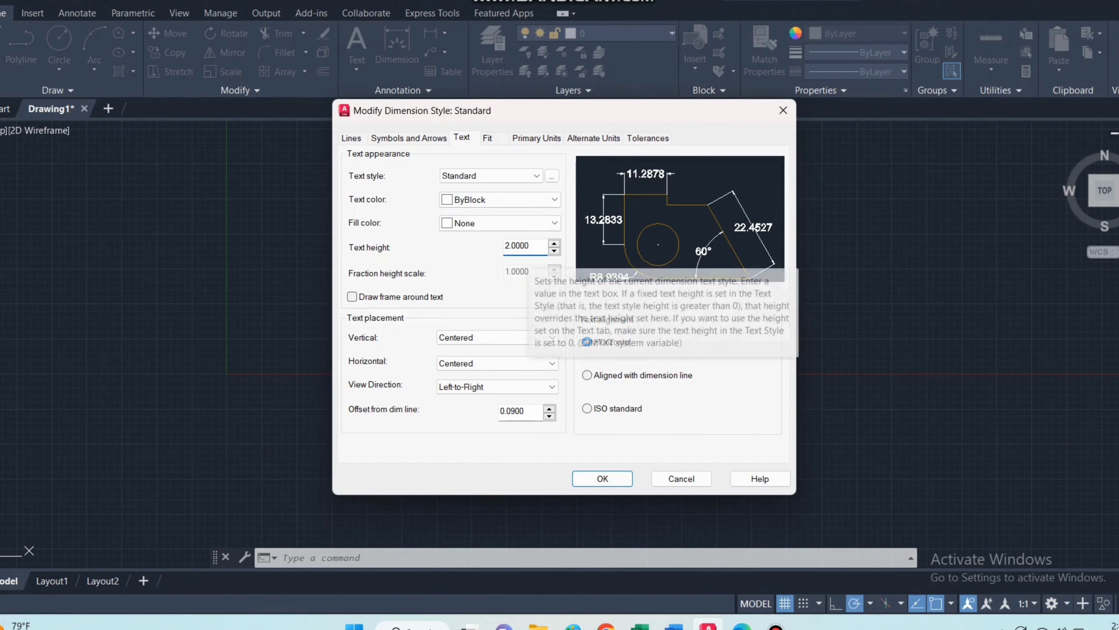
drag(530, 246, 512, 246)
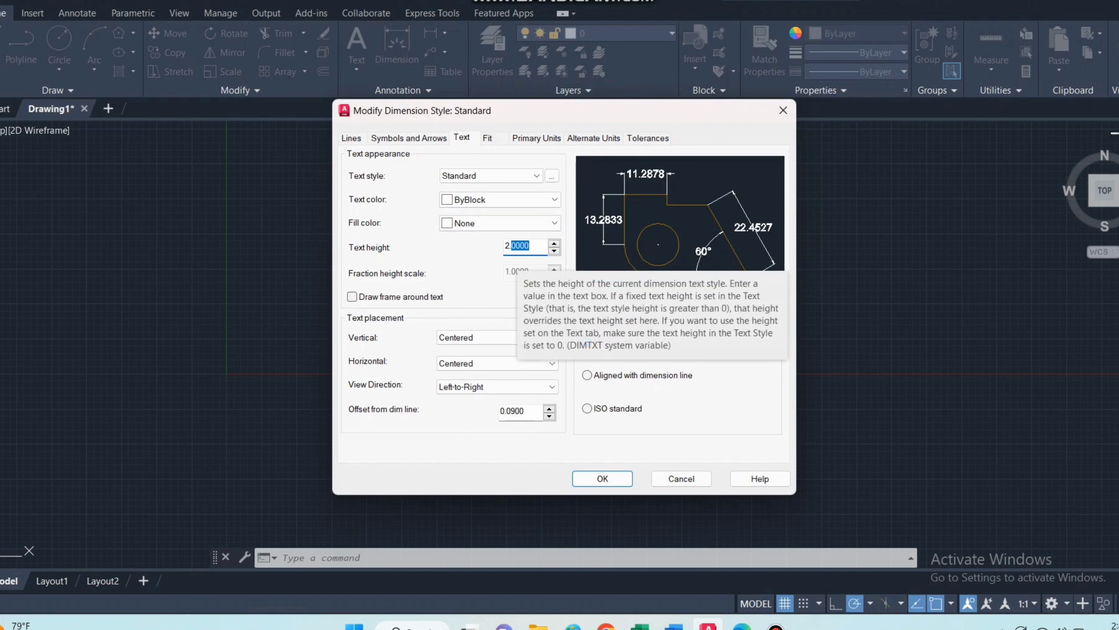
text(5)
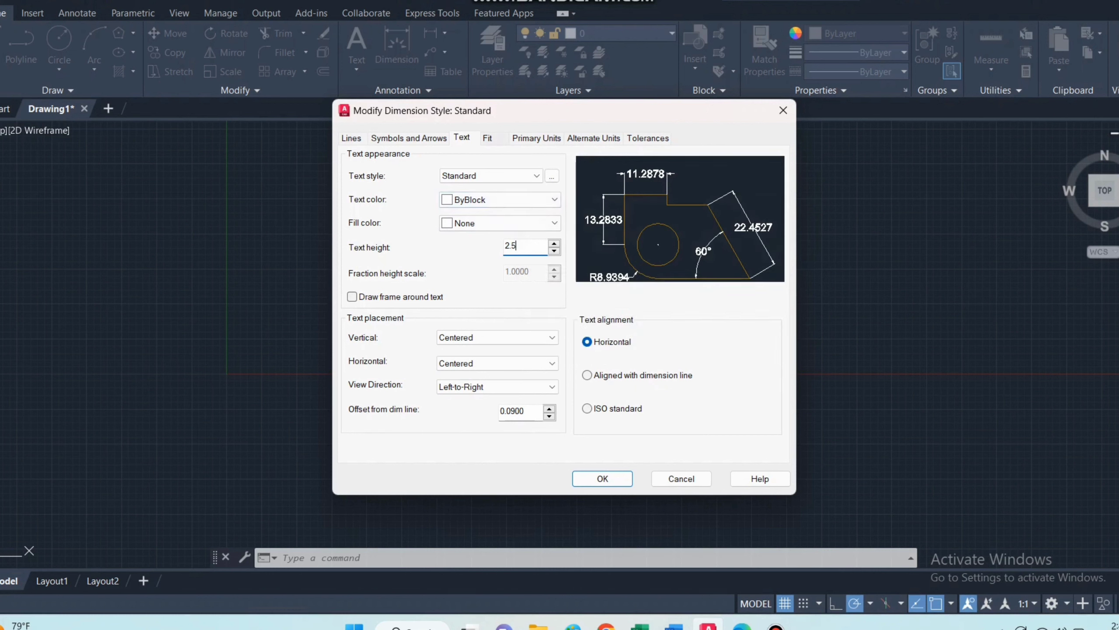
- Set the linear dimension precision to 0 in the primary units, then apply the style changes and close the style manager
click(487, 138)
click(536, 138)
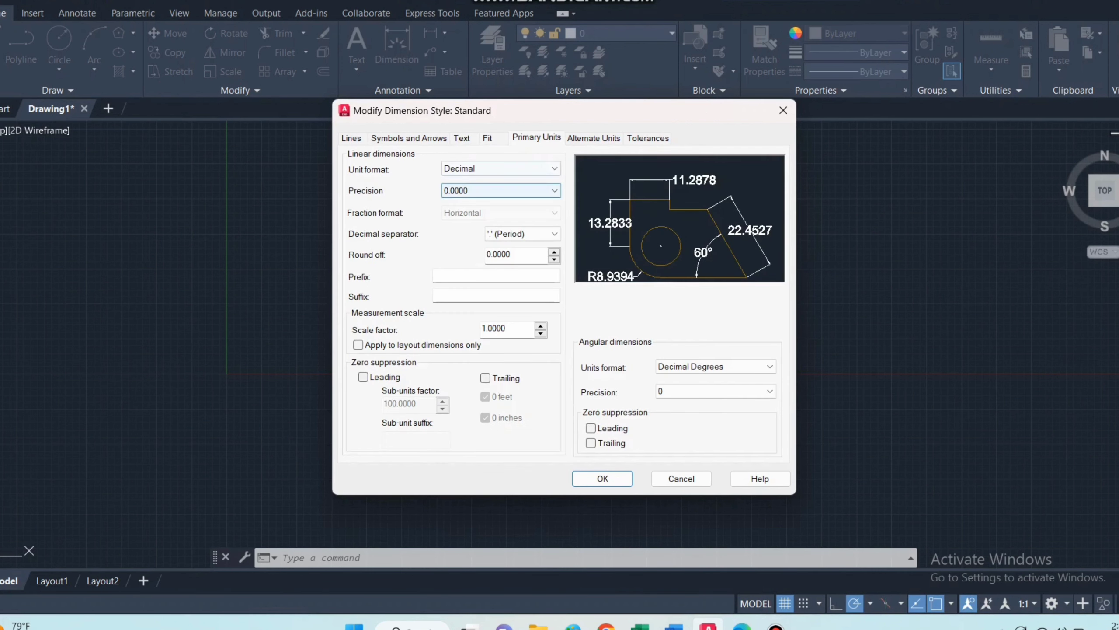
click(501, 191)
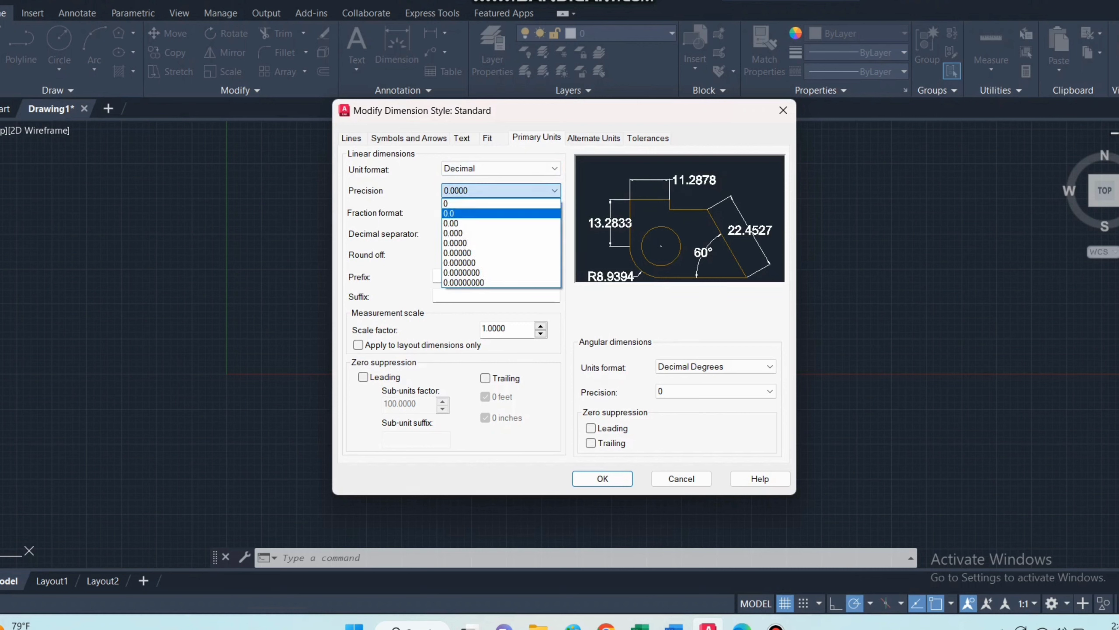
click(500, 203)
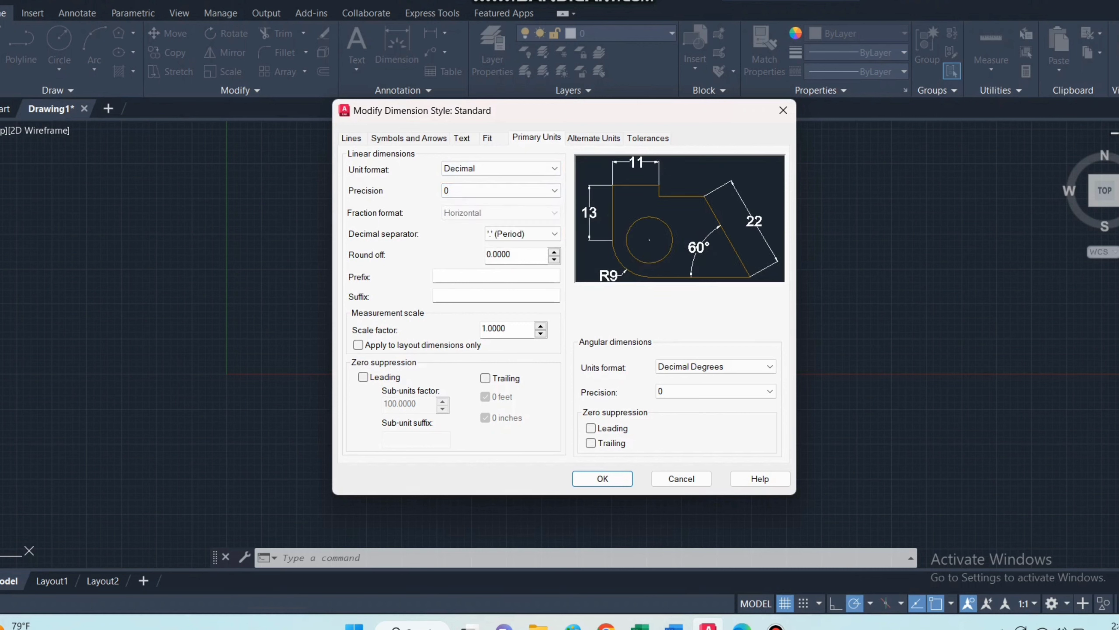
click(603, 478)
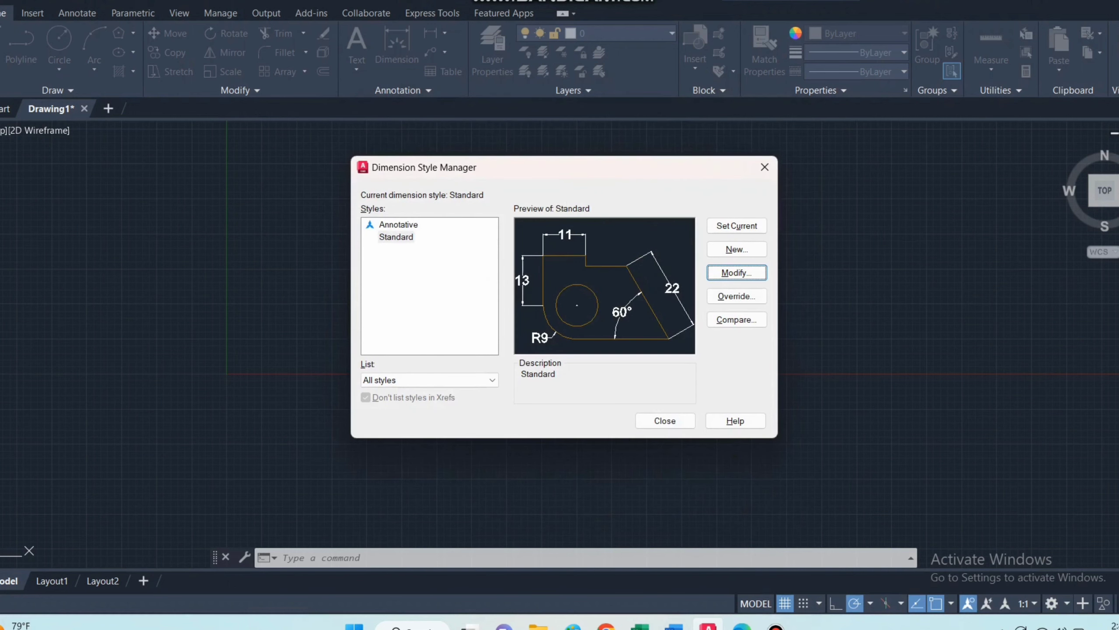
click(665, 420)
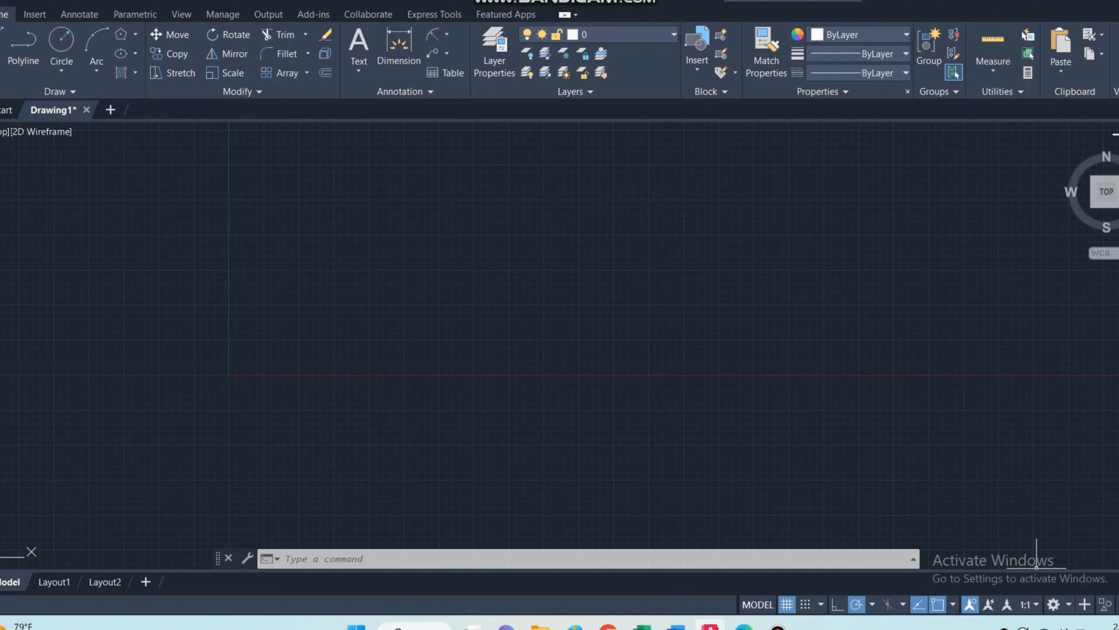
- Select all object snap modes in the drafting settings and leave the dialog
click(953, 604)
click(990, 585)
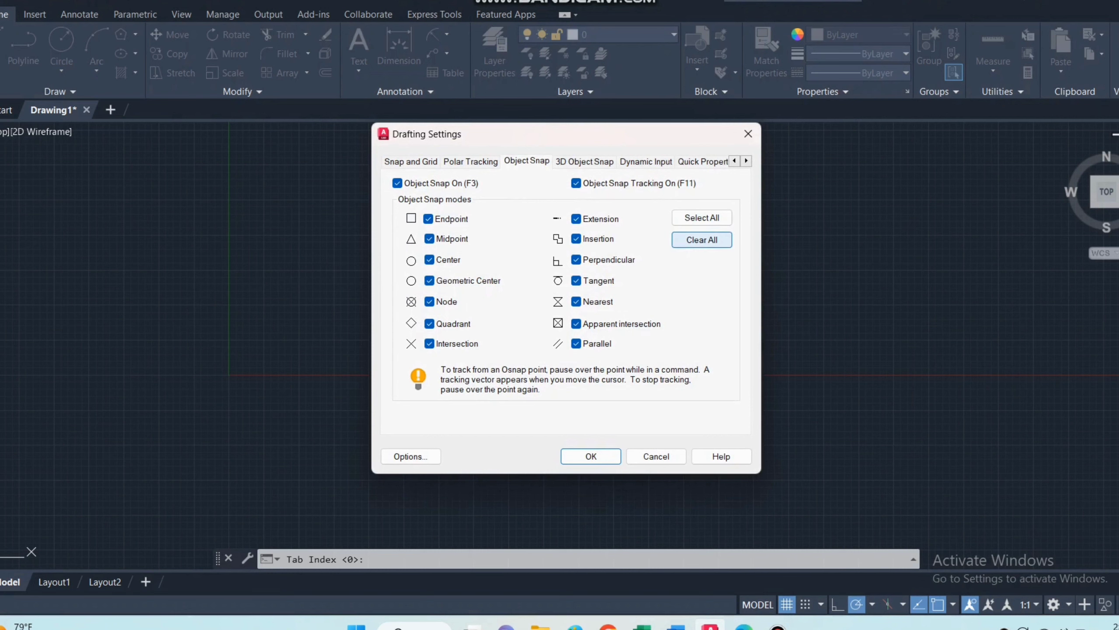
click(702, 218)
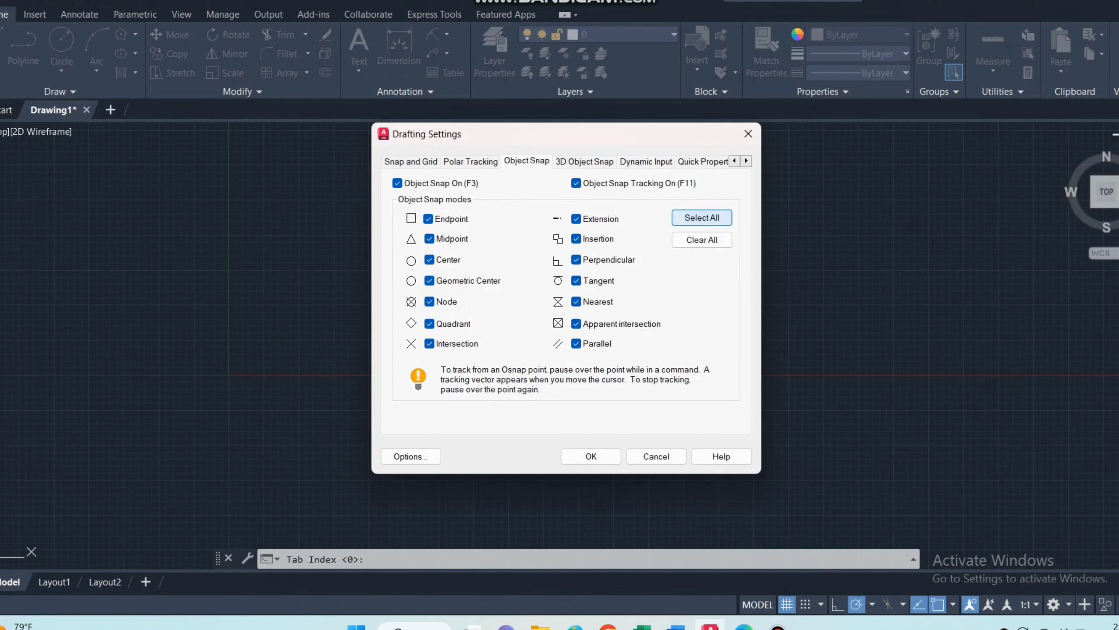
key(Escape)
- Draw a horizontal line 200 units long, running to the right from a point just above the X axis
text(L)
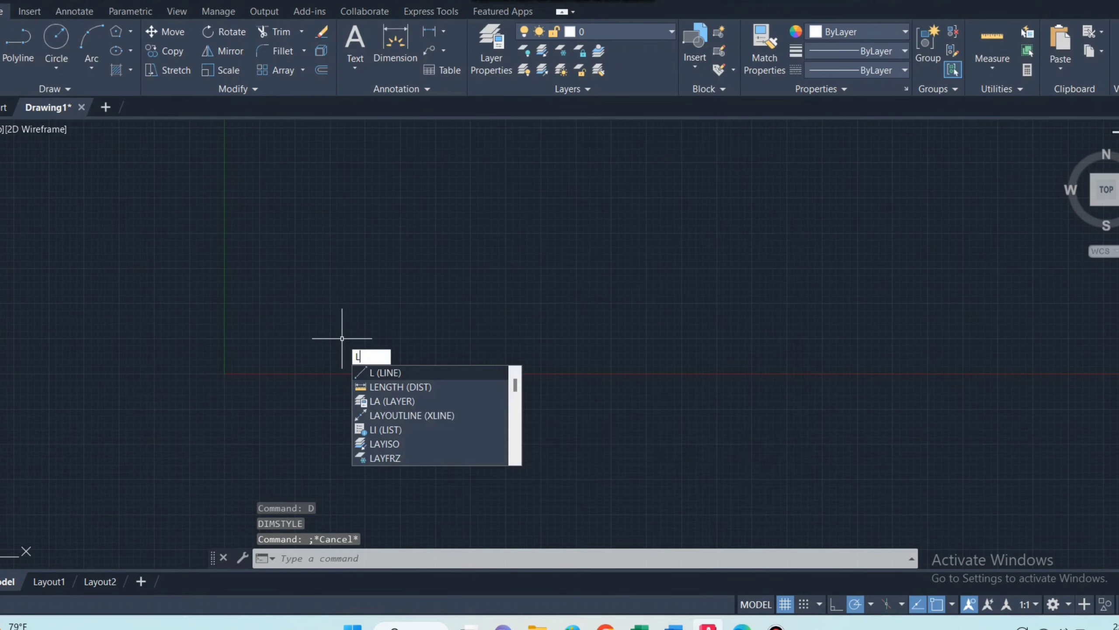
key(Return)
click(314, 363)
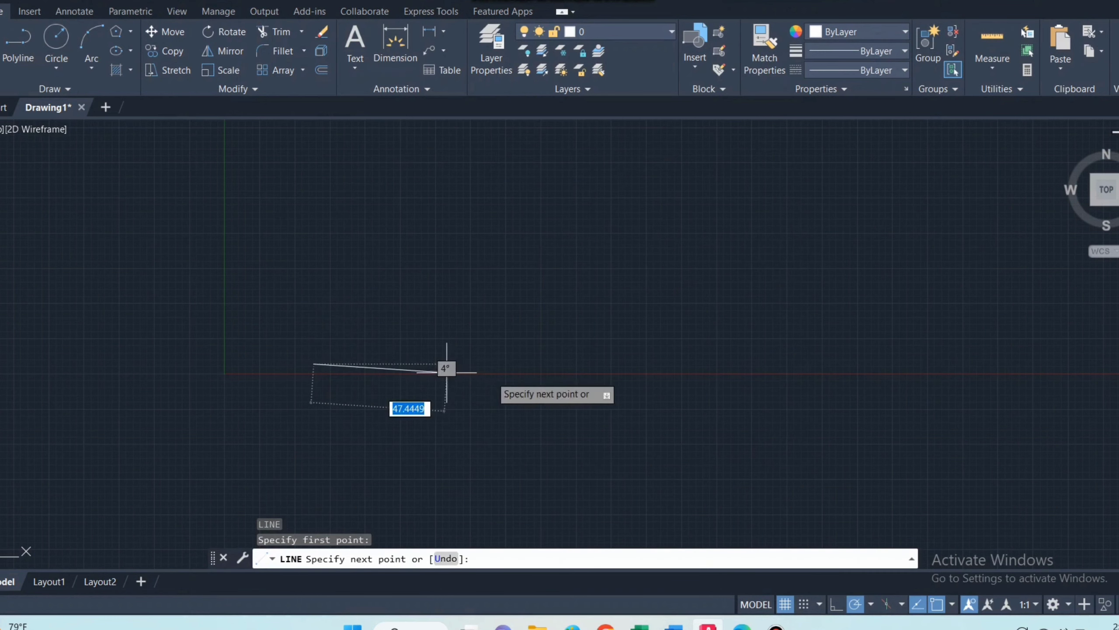
key(BackSpace)
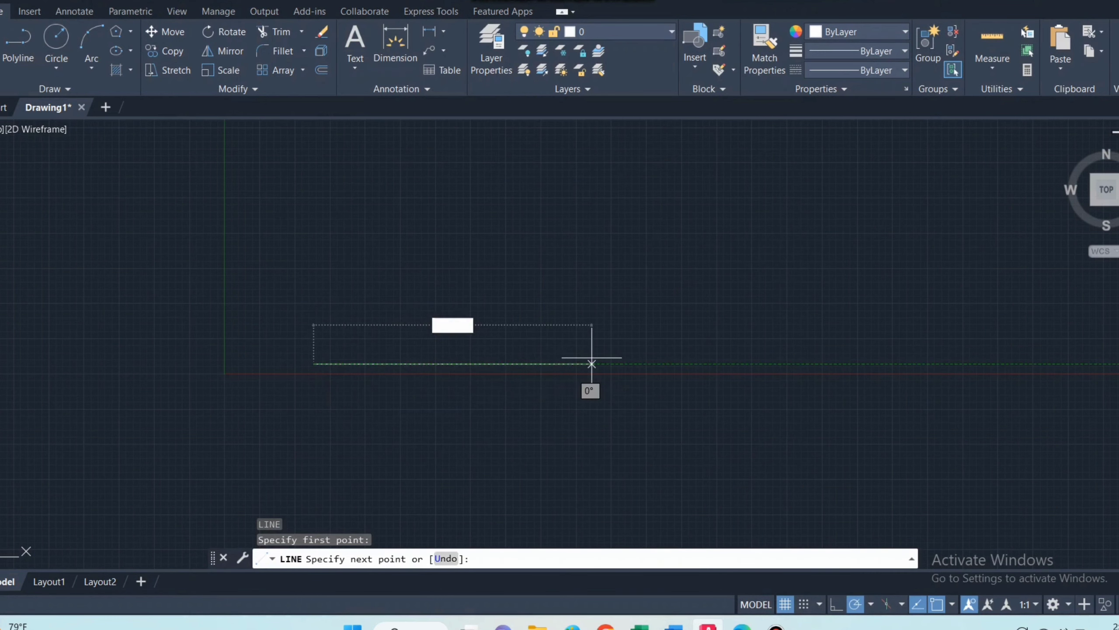
text(100)
key(Return)
text(200)
key(Return)
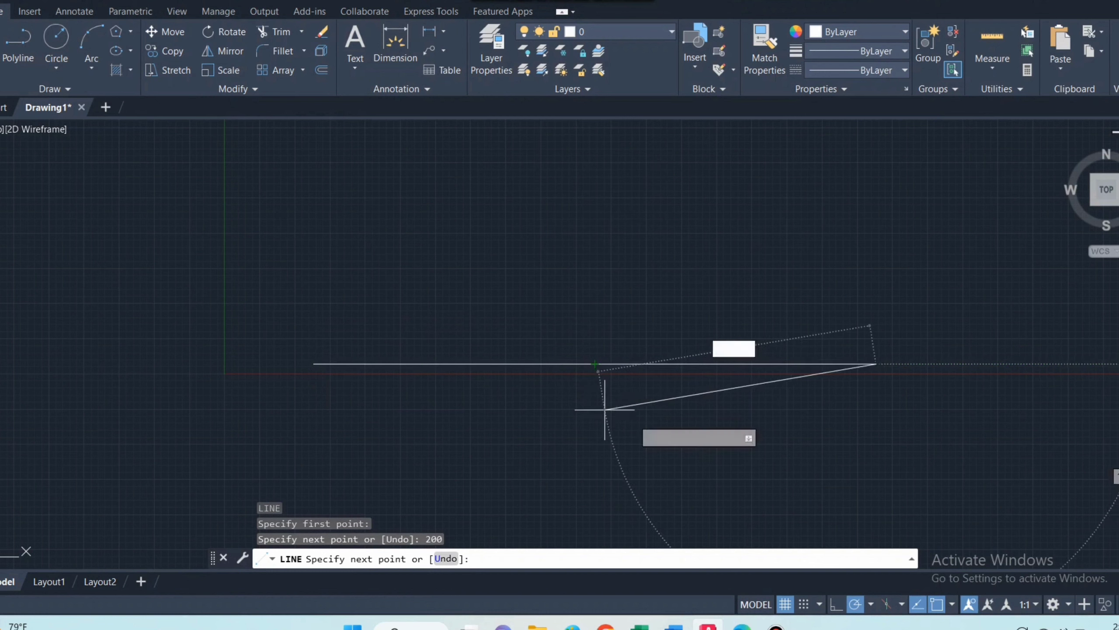
key(Escape)
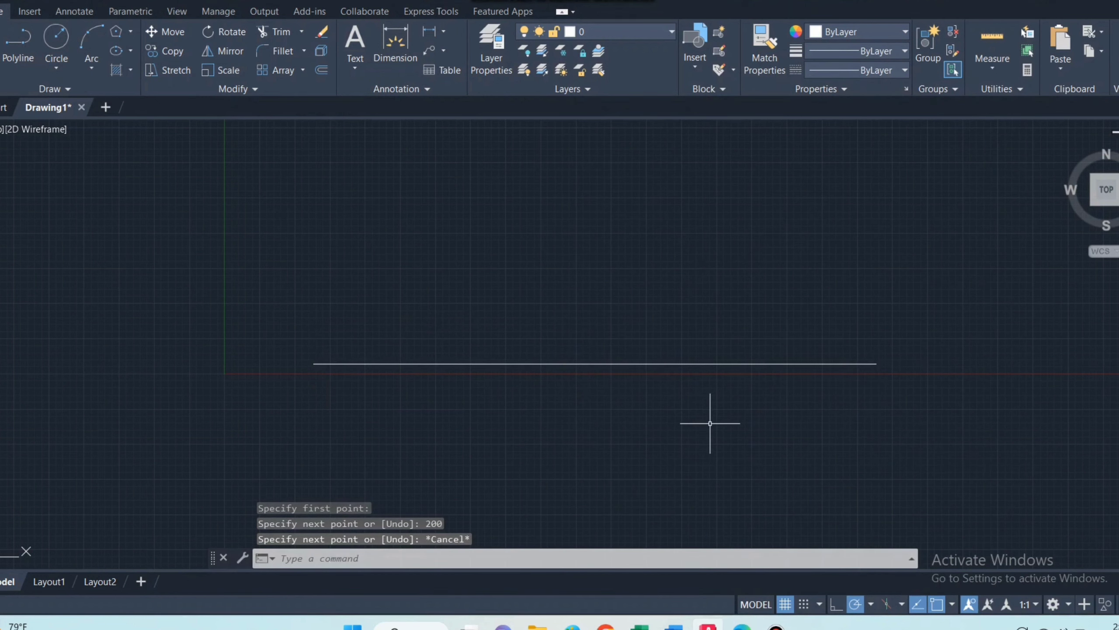
- Draw a circle with a diameter of 60 centred on the left endpoint of the horizontal line
text(c)
key(Return)
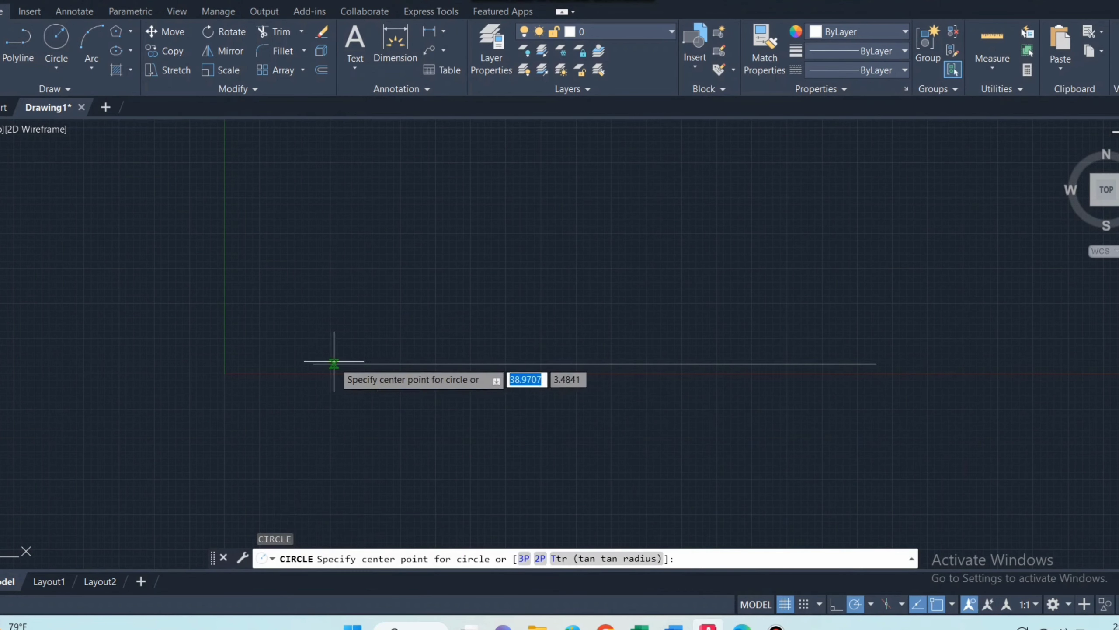
click(314, 364)
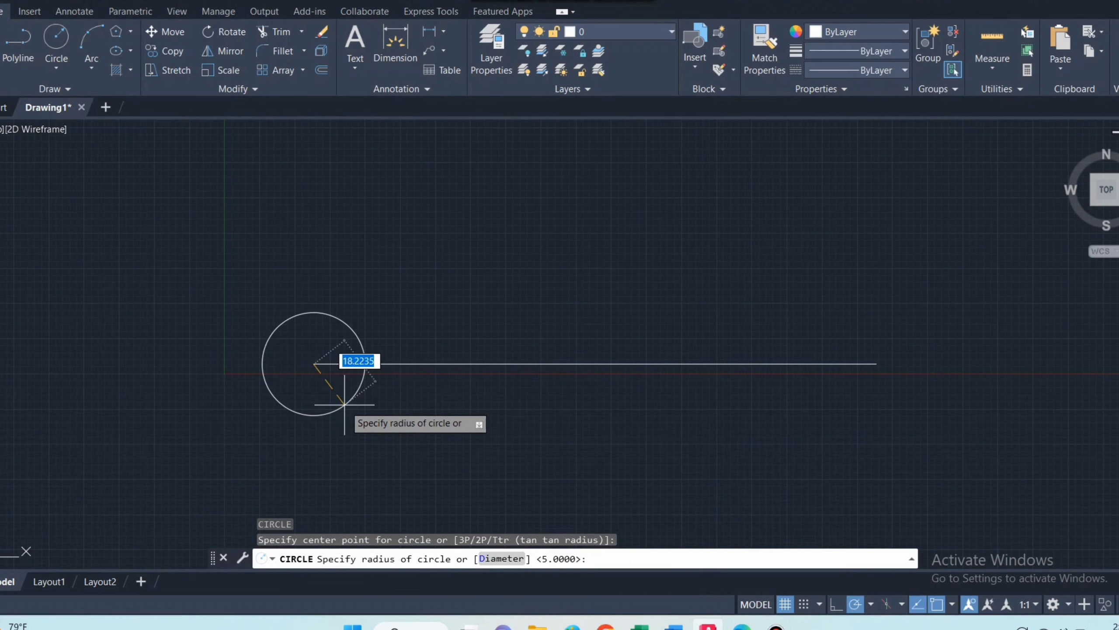
text(d)
key(Return)
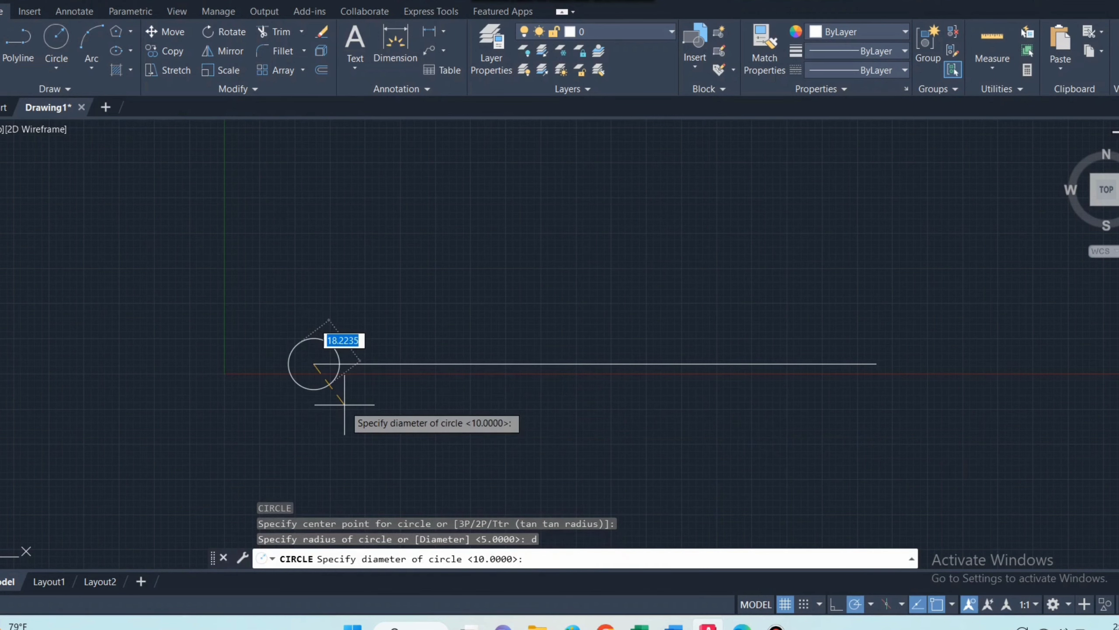
text(6)
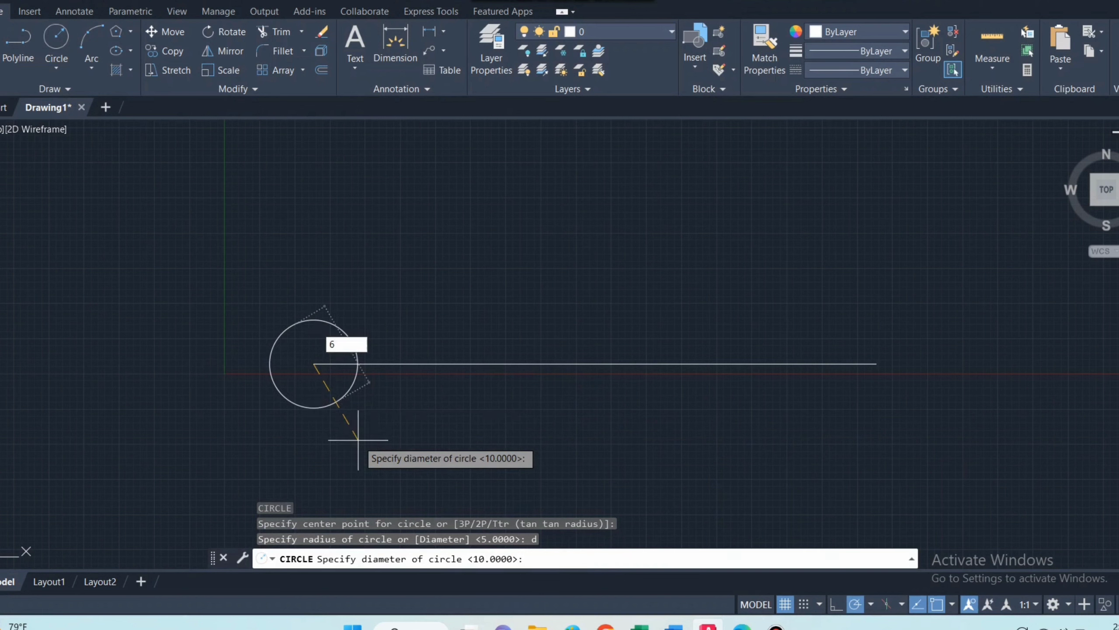
text(0)
key(Return)
- Draw a circle with a diameter of 40 centred on the right endpoint of the horizontal line
text(c)
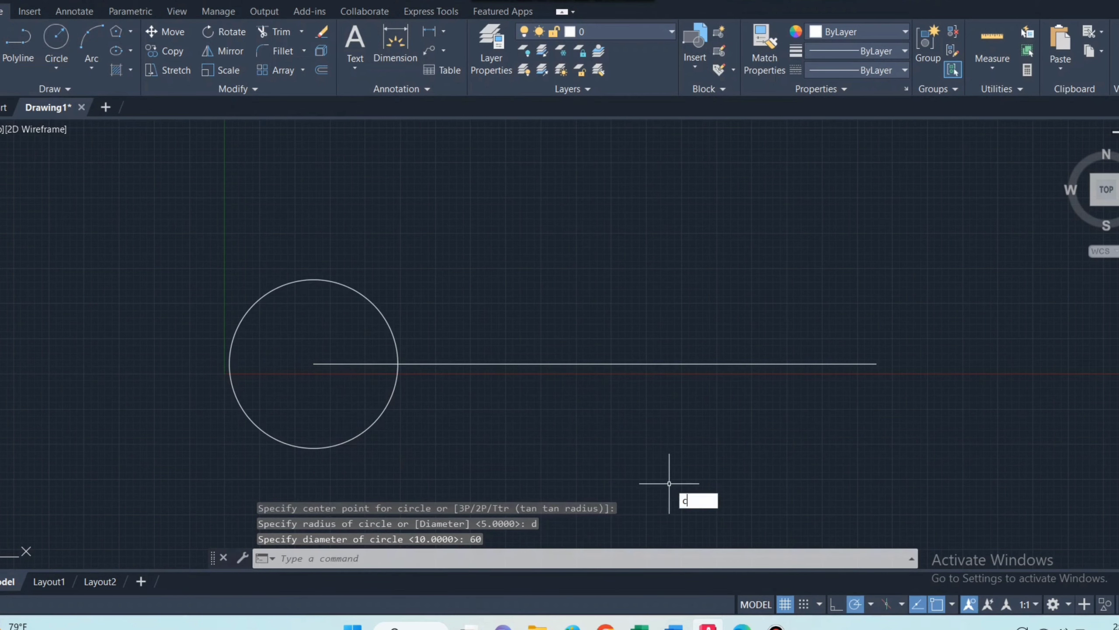
key(Return)
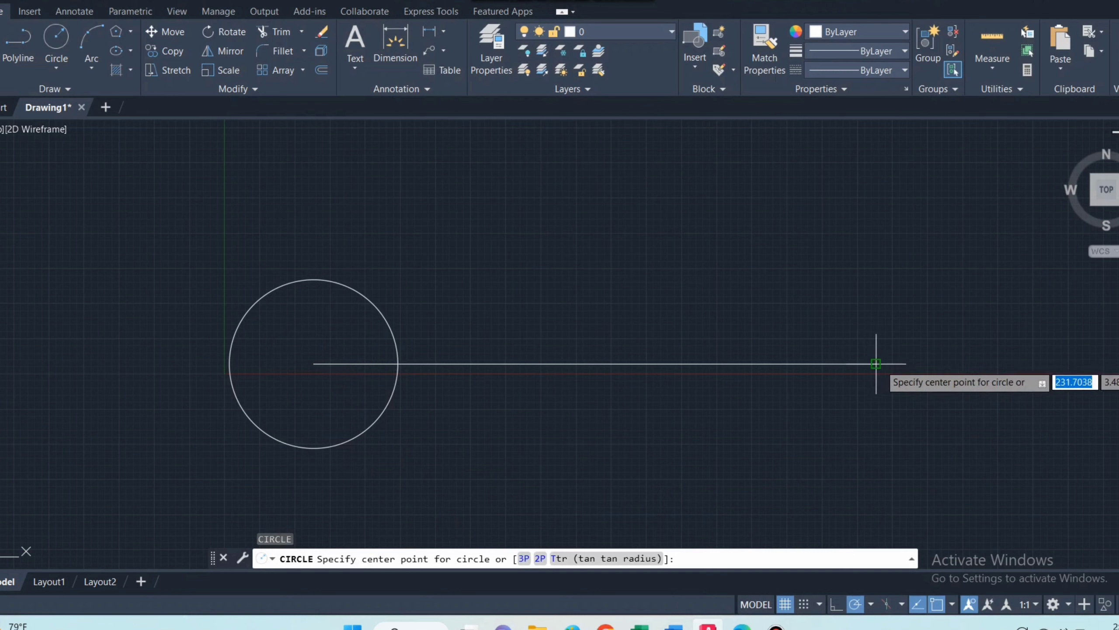
click(876, 363)
text(d)
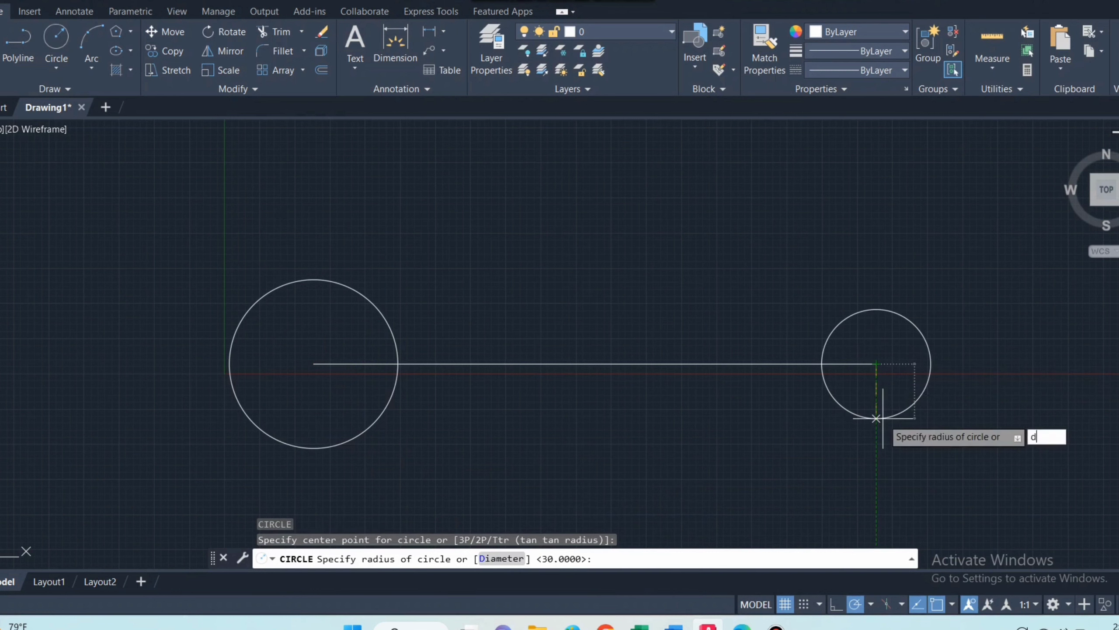
key(Return)
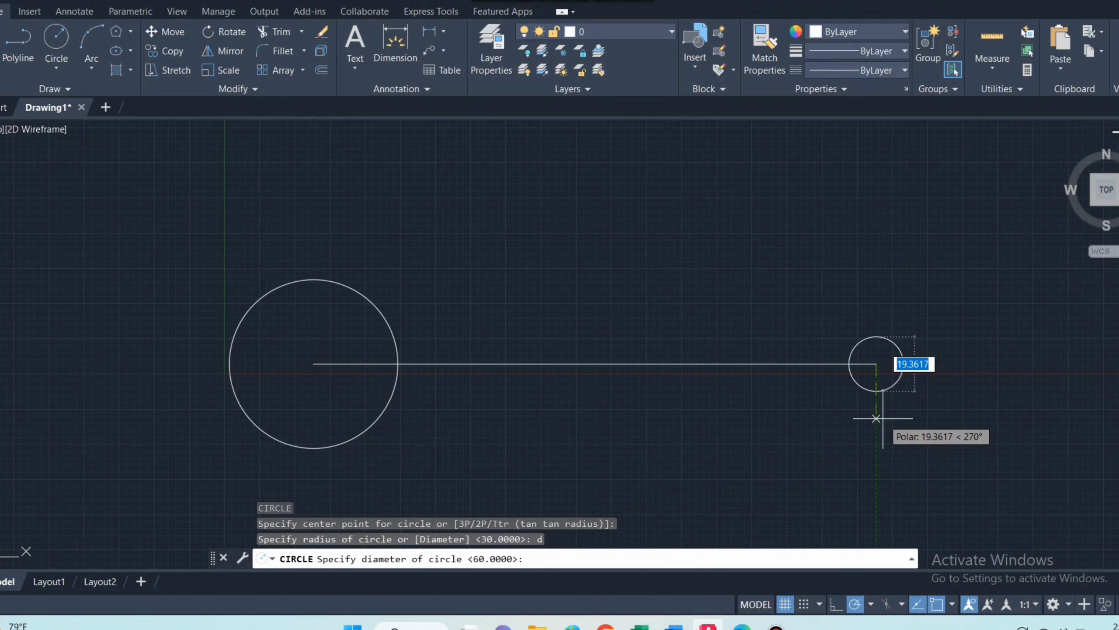
text(40)
key(Return)
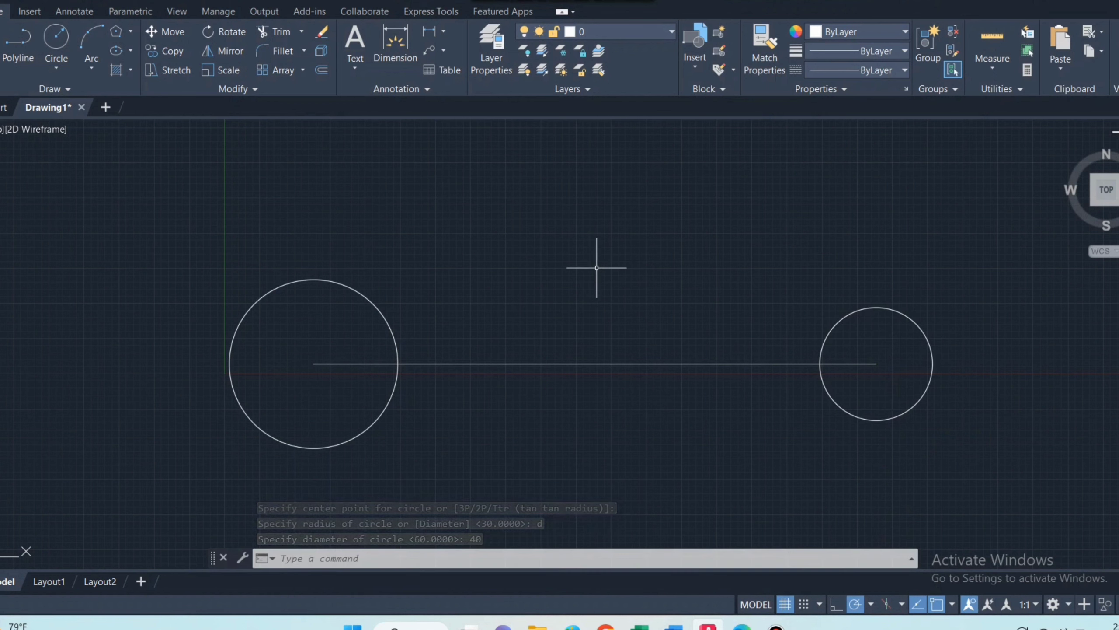
- Draw a six-sided polygon centred in the larger circle, inscribed in a circle of radius 23
text(POL)
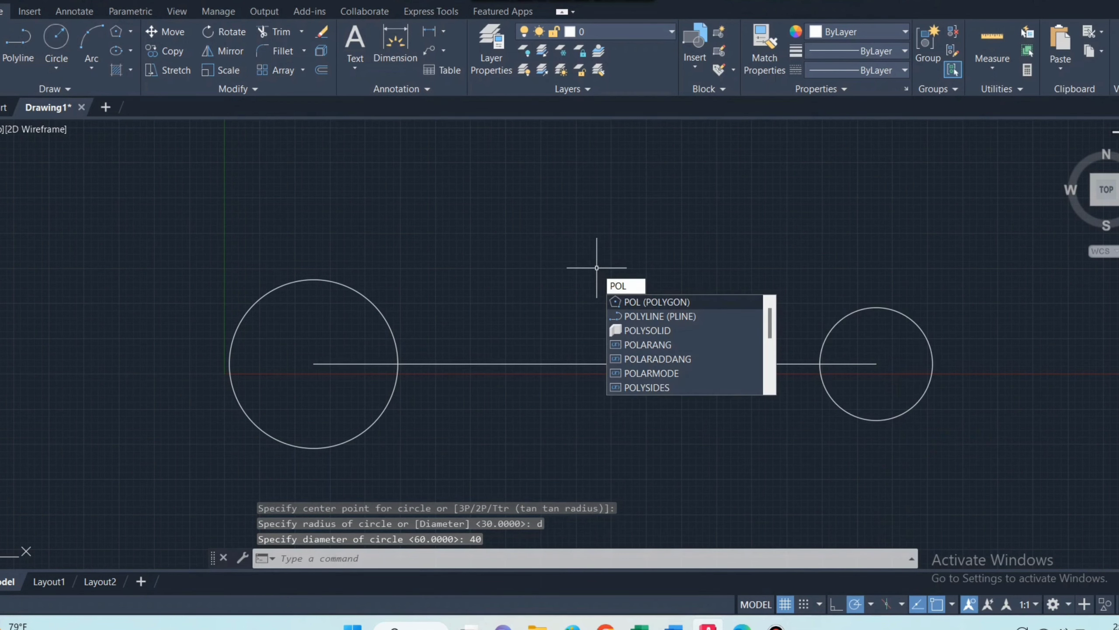
key(Return)
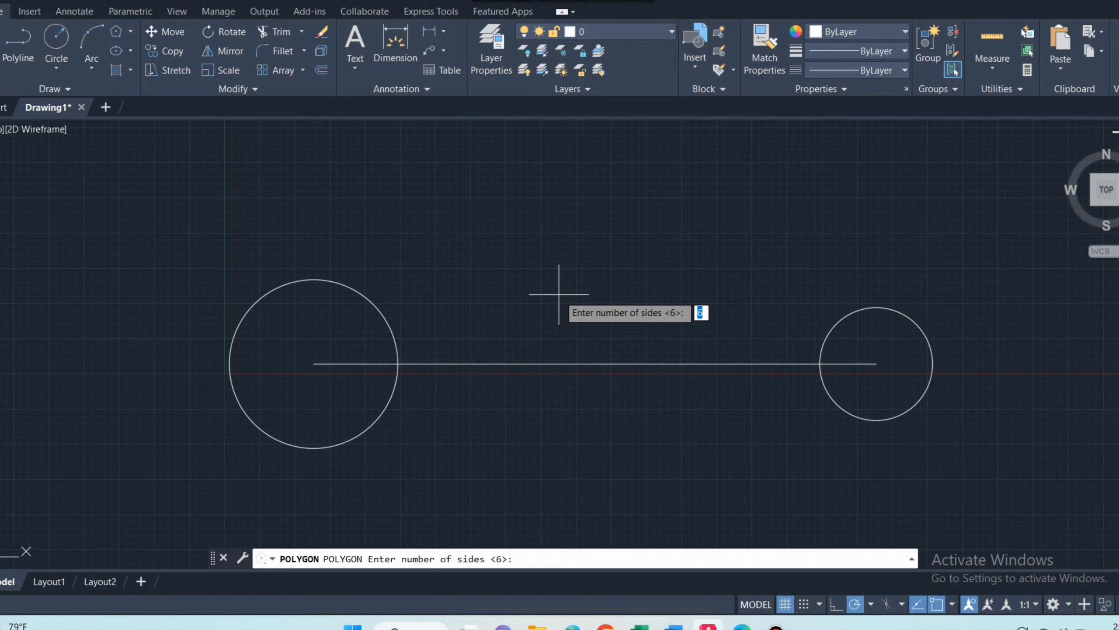
text(6)
key(Return)
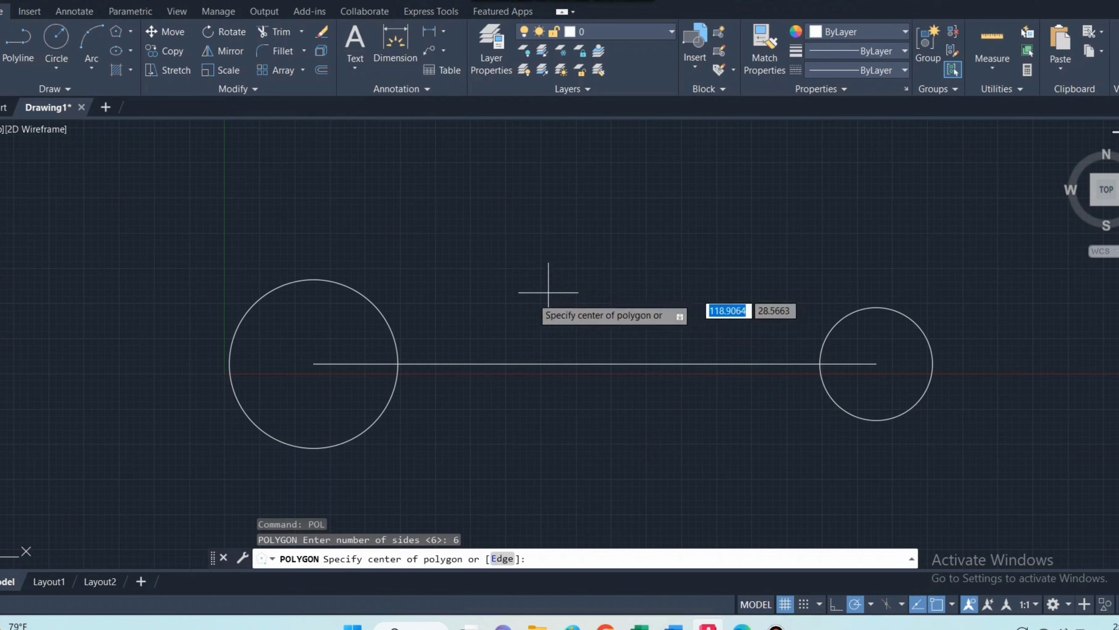
click(313, 363)
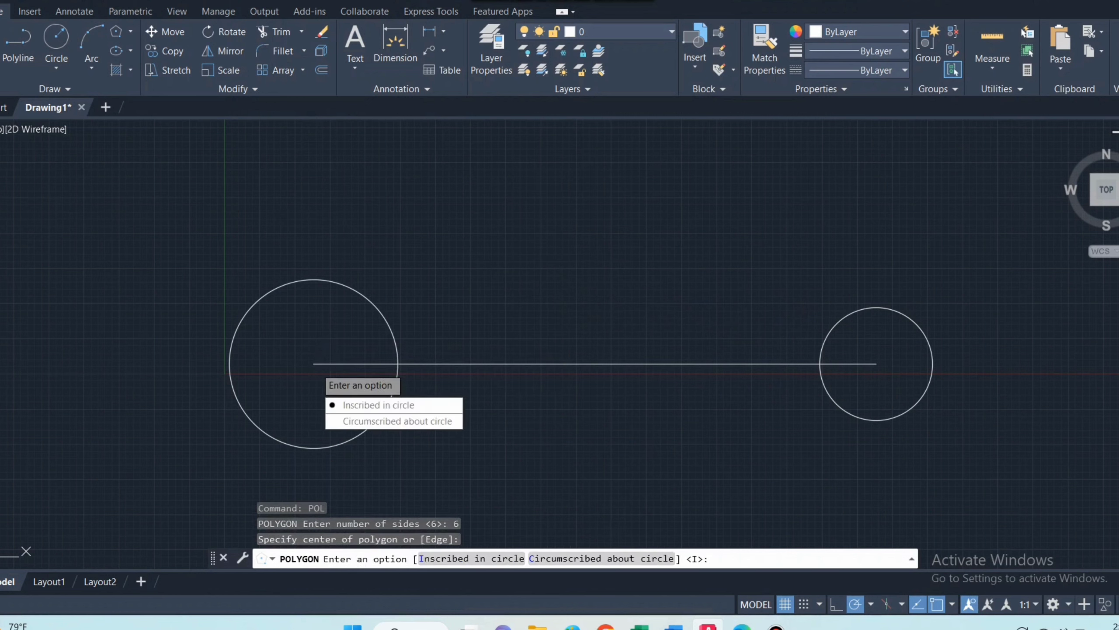
click(379, 405)
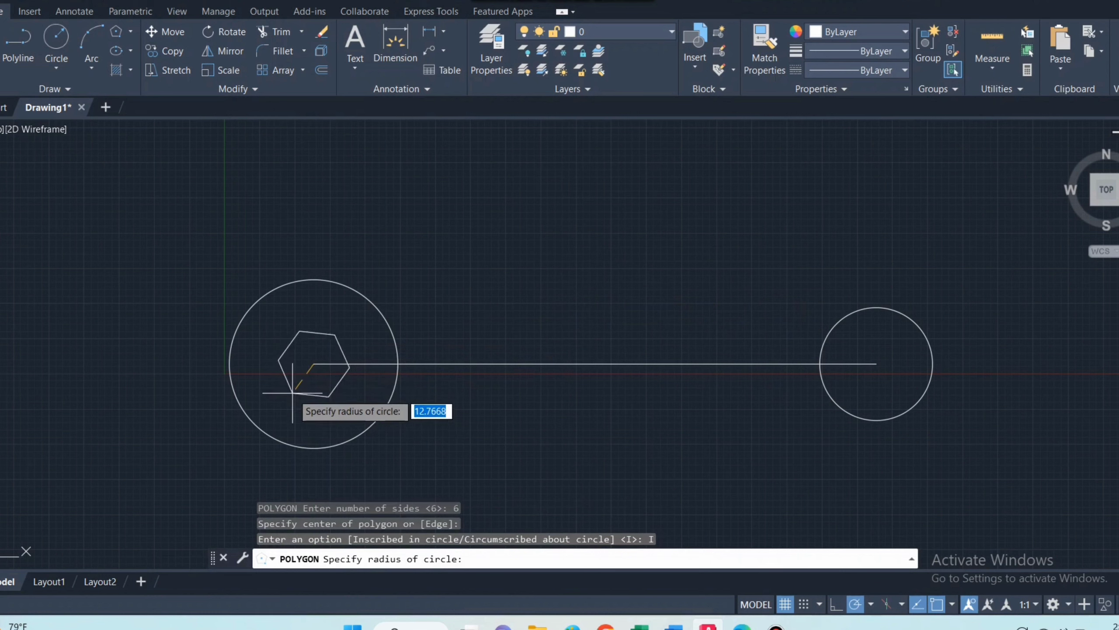
text(23)
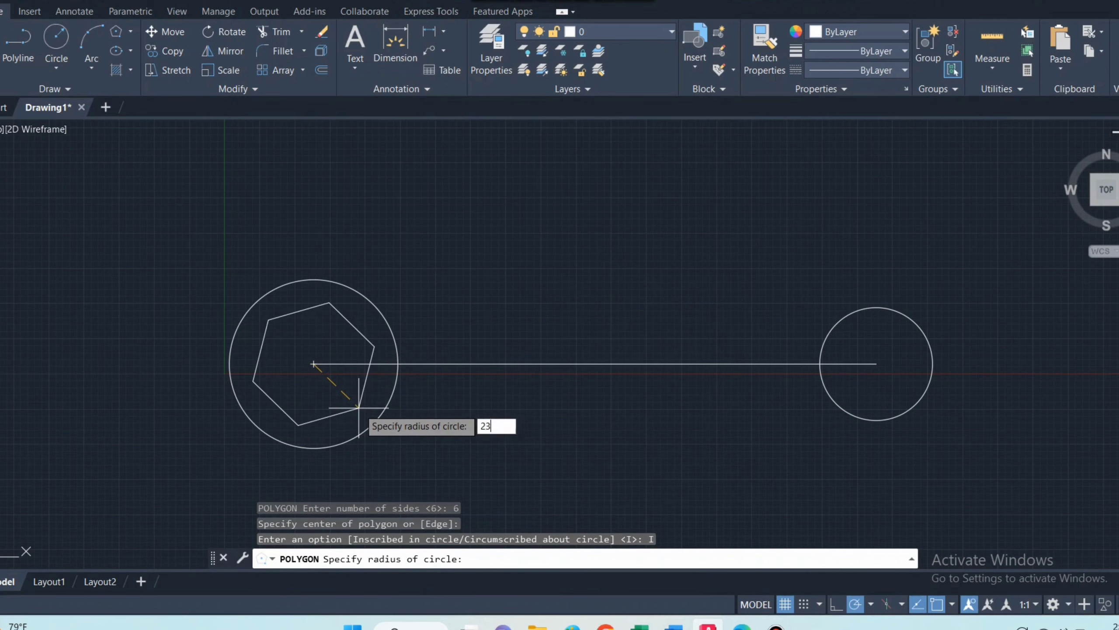
key(Return)
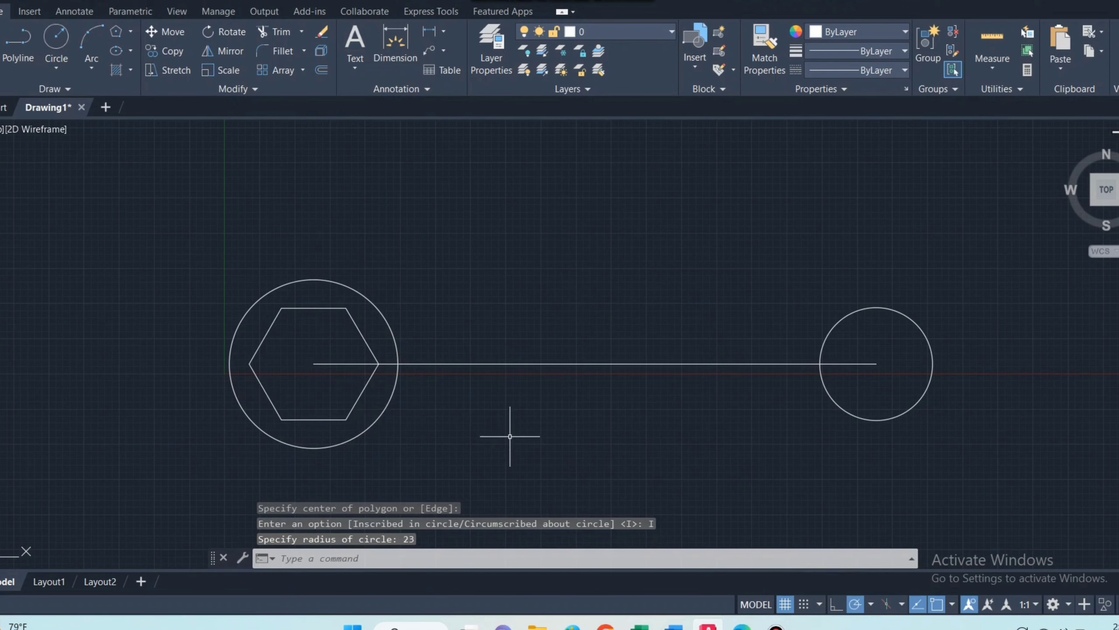
key(Escape)
- Rotate the hexagon in the larger circle by 90 degrees about the circle's centre
text(RO)
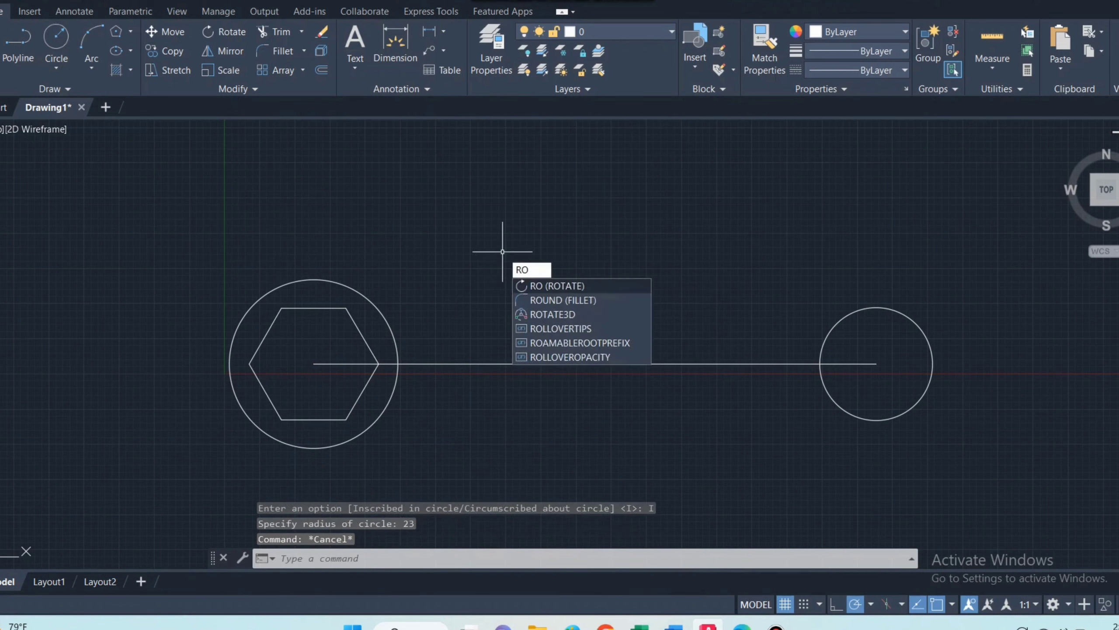
key(Return)
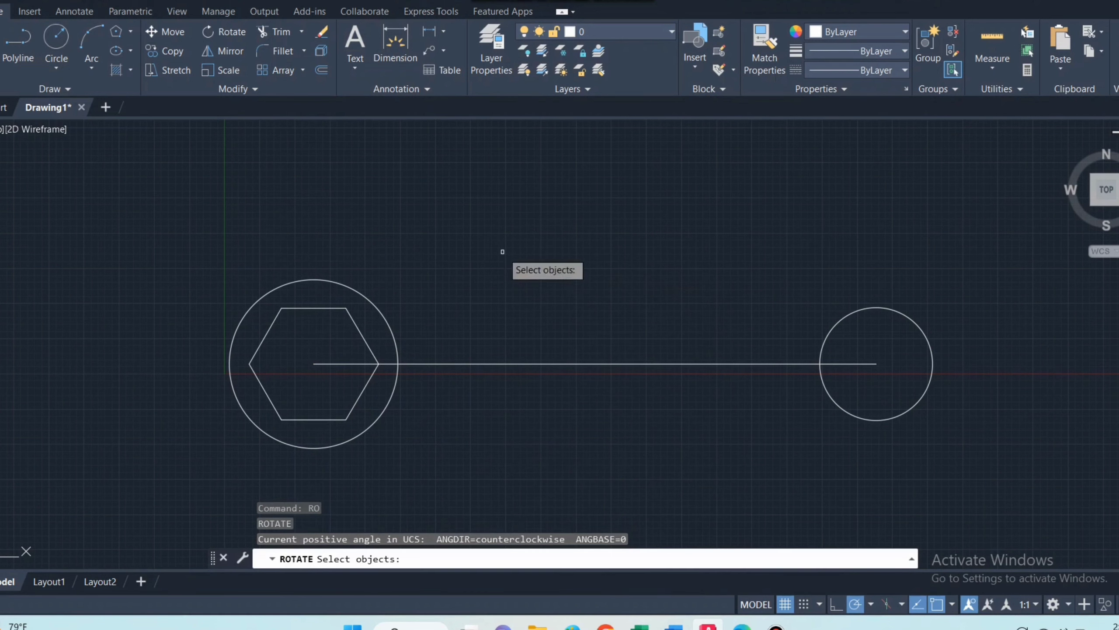
click(276, 318)
key(Return)
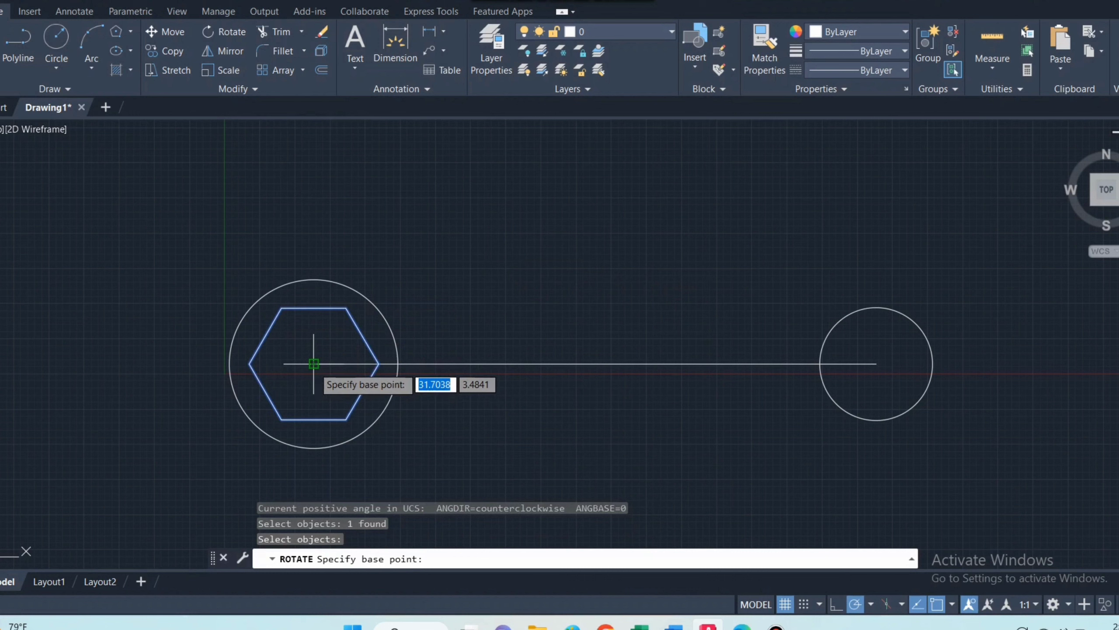
click(314, 364)
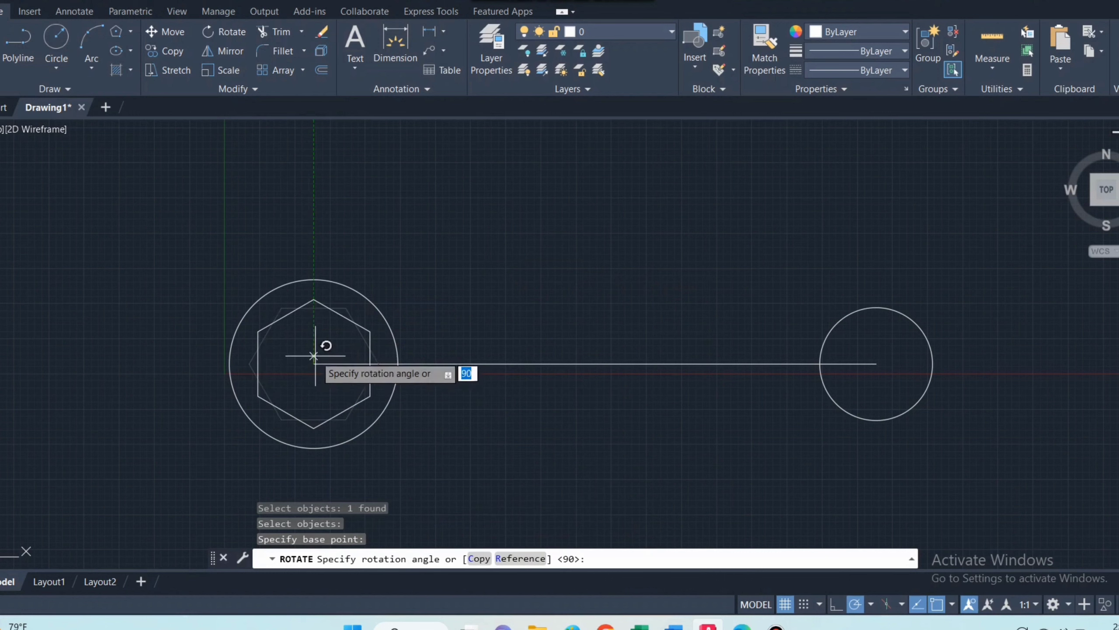
click(313, 316)
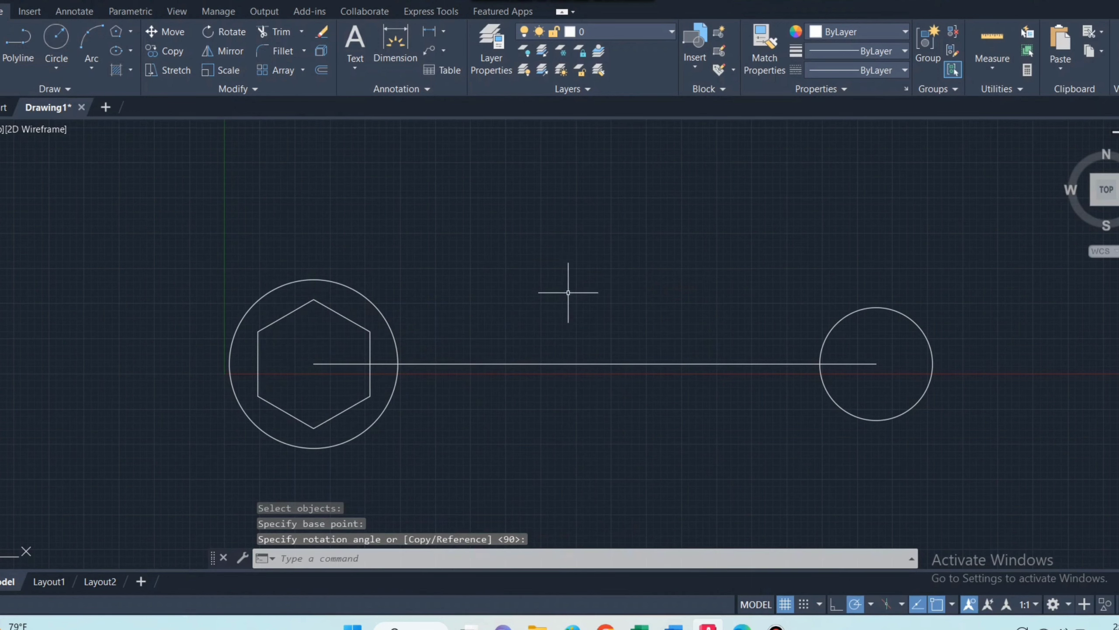
click(456, 226)
key(Escape)
- Draw a six-sided polygon centred in the smaller circle, inscribed in a circle of radius 16
text(pol)
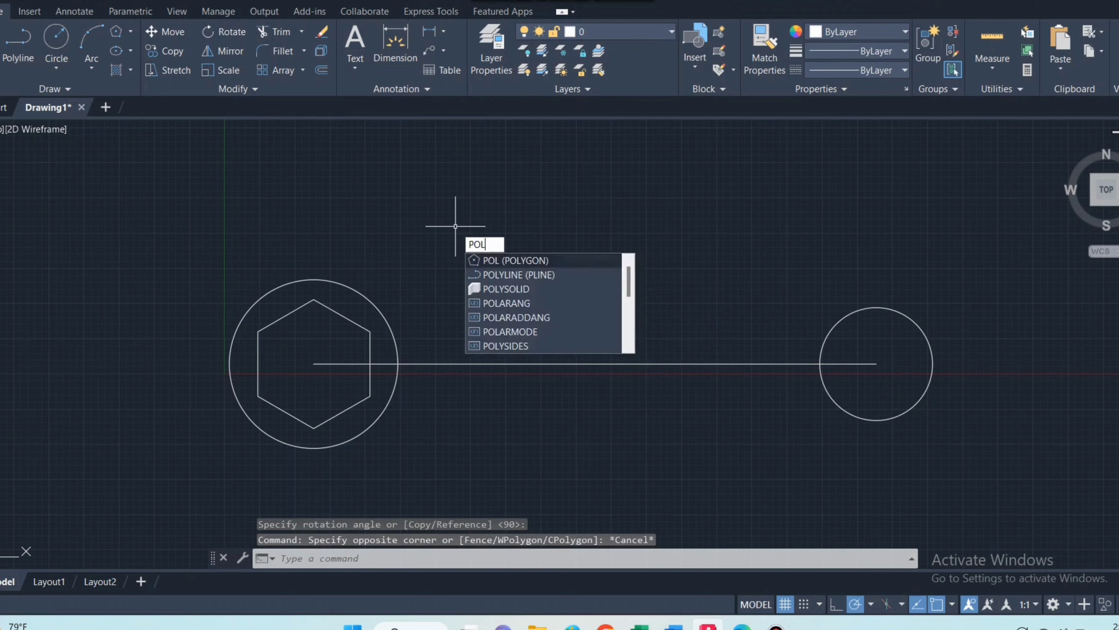
key(Return)
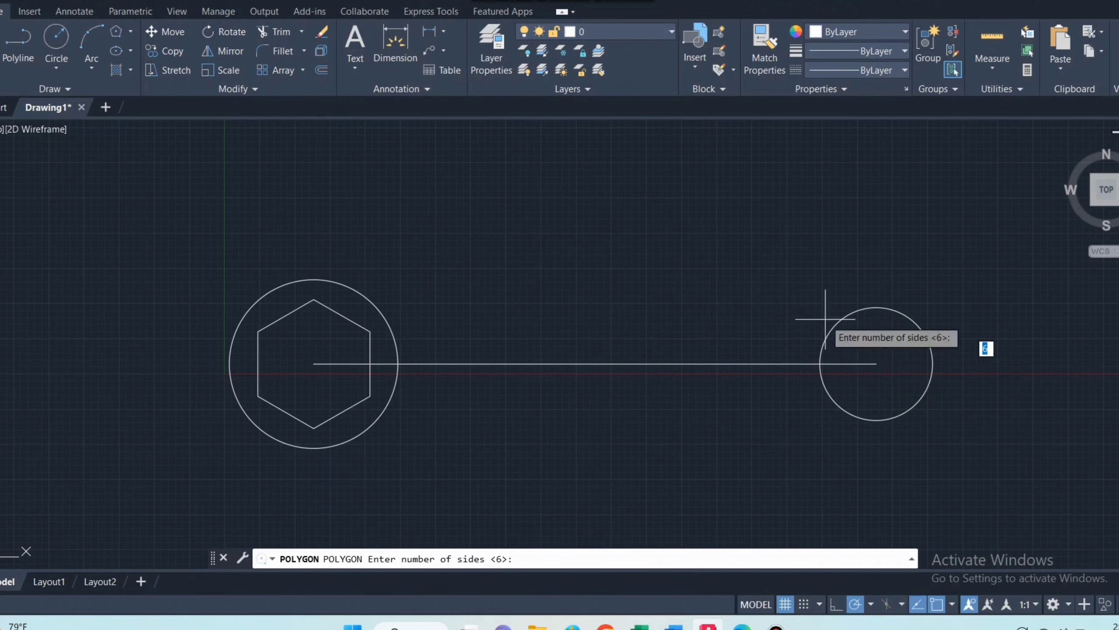
text(6)
key(Return)
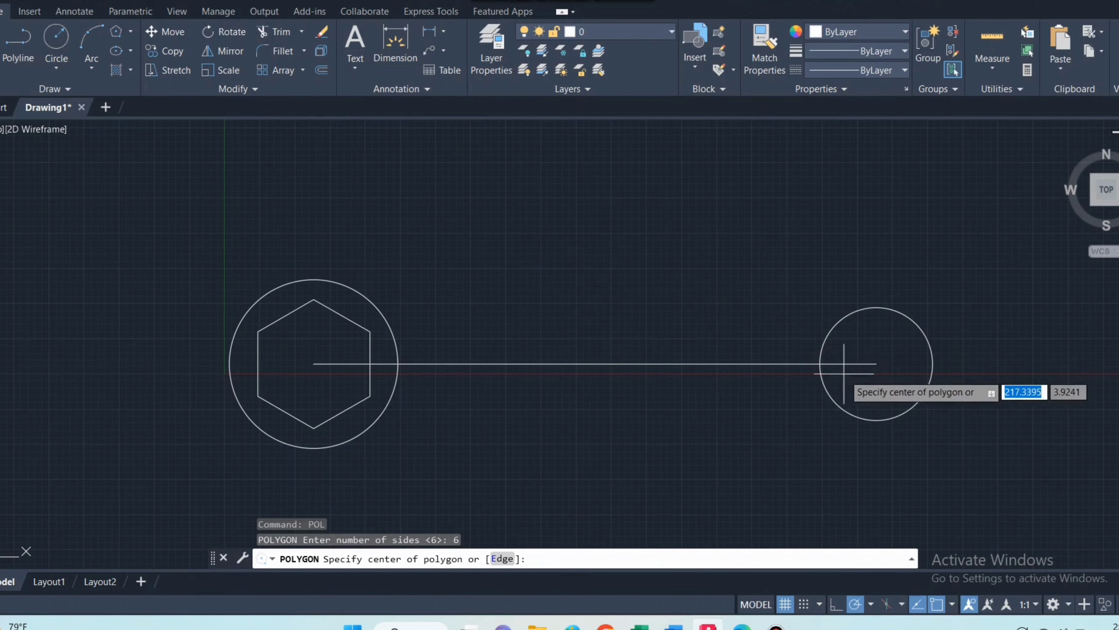
click(877, 363)
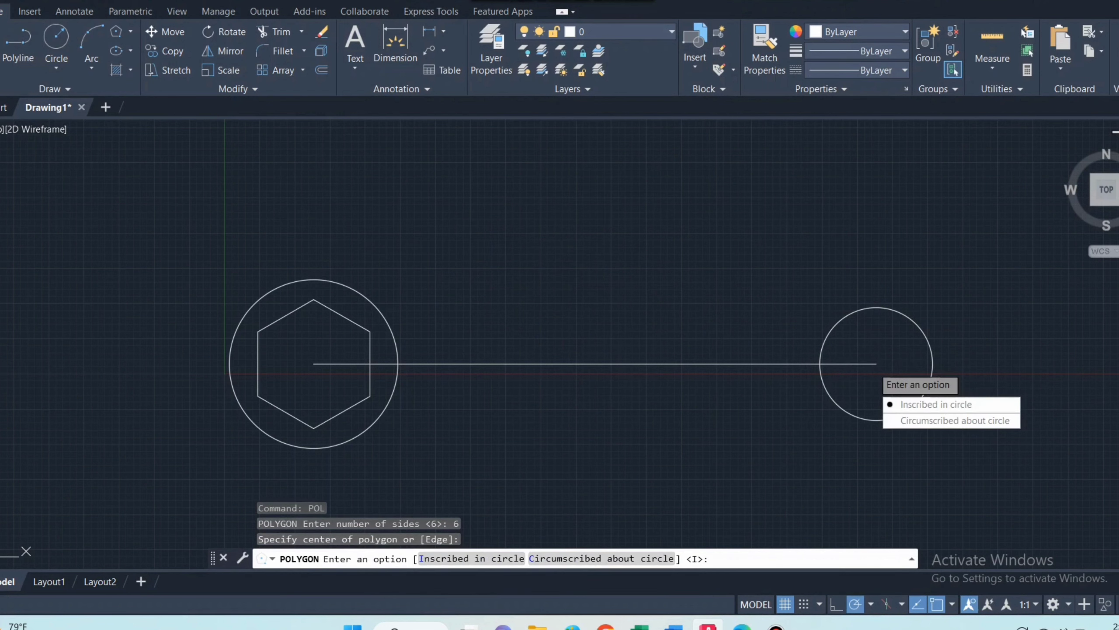
click(890, 401)
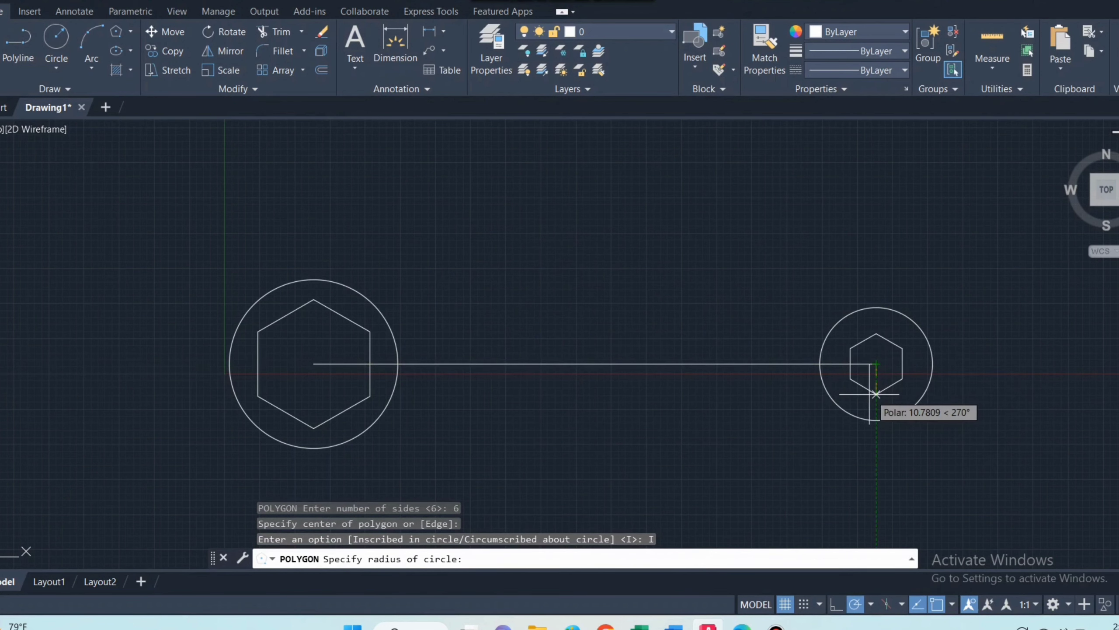
text(16)
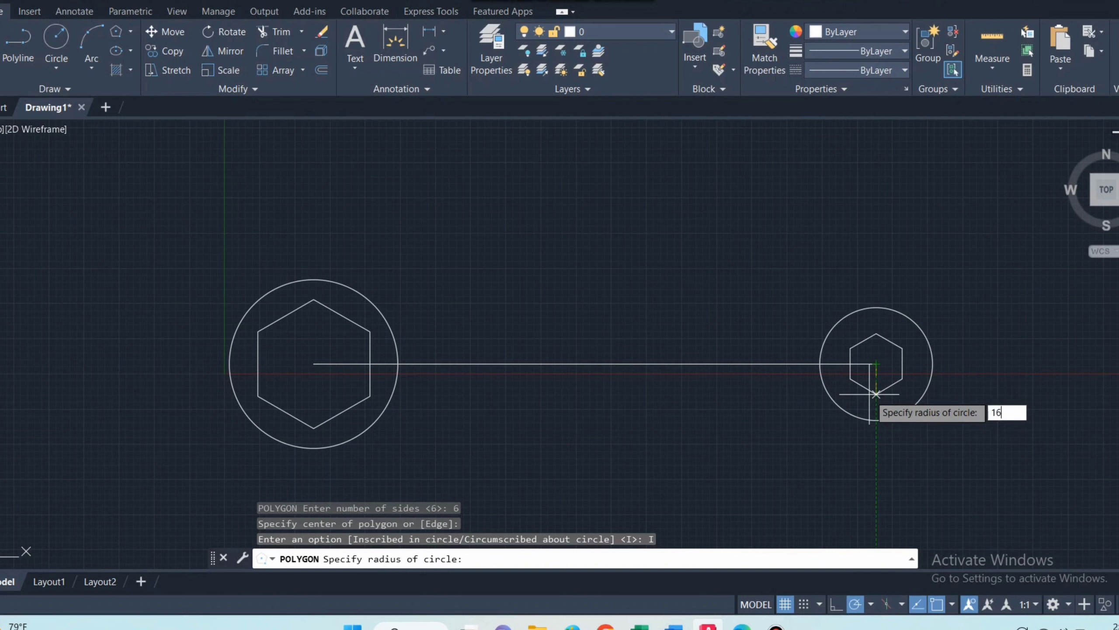
key(Return)
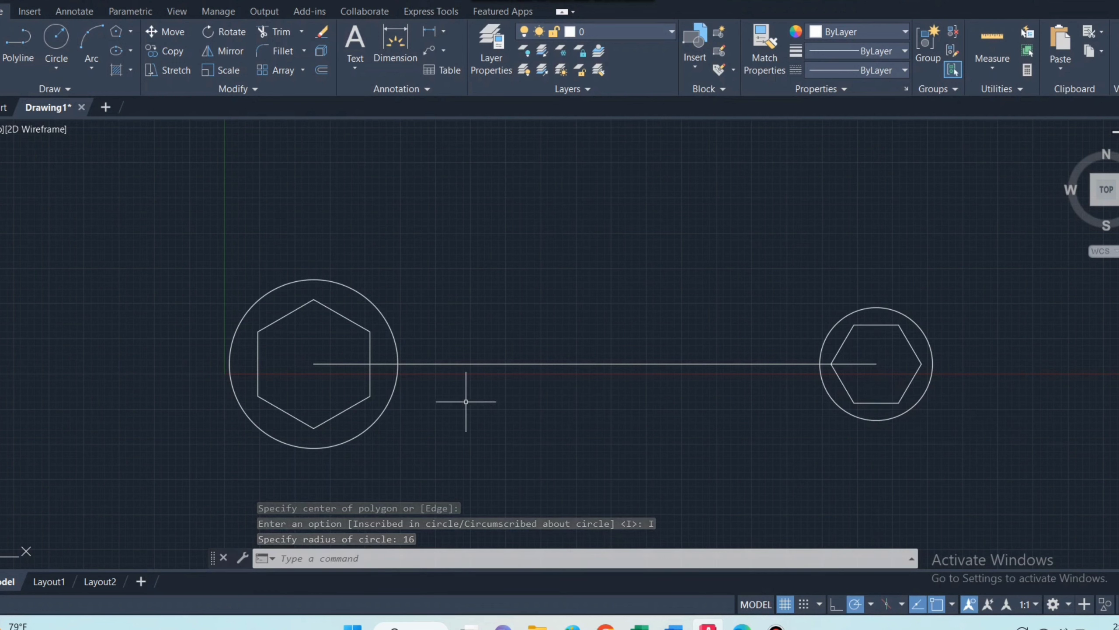
- Copy the horizontal centre line from its midpoint, placing one copy 10 units above it and another 10 units below it
text(co)
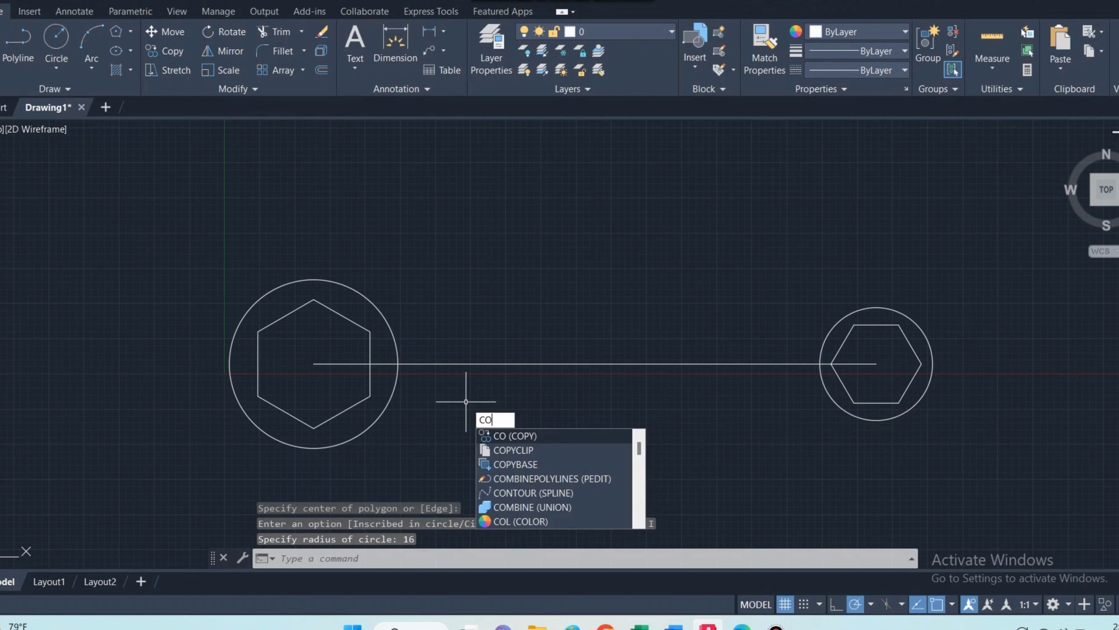
key(Return)
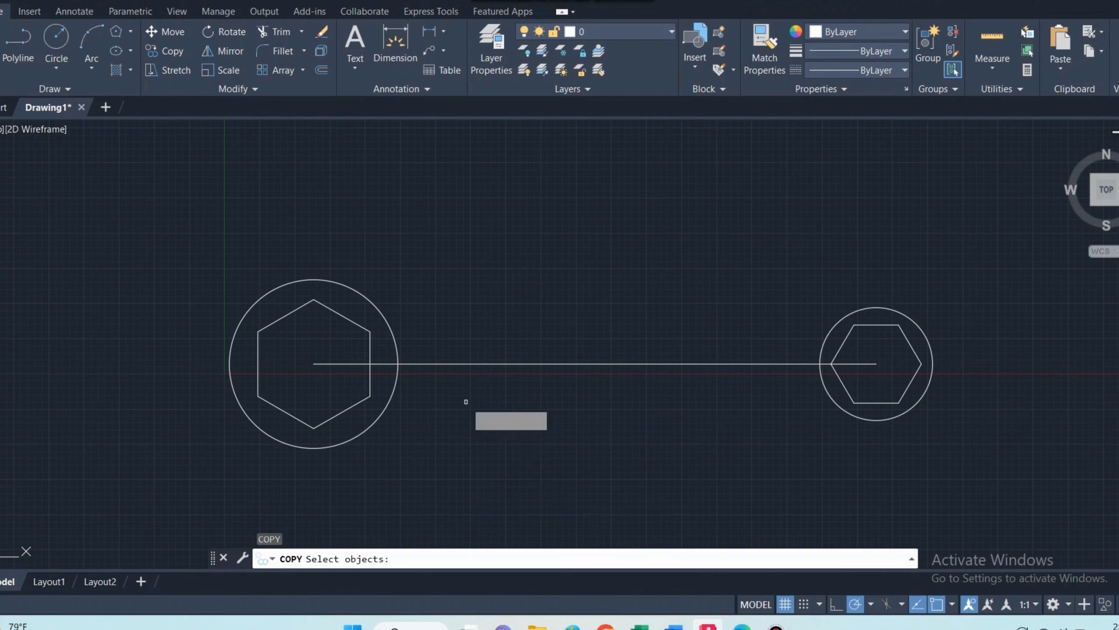
click(518, 363)
key(Return)
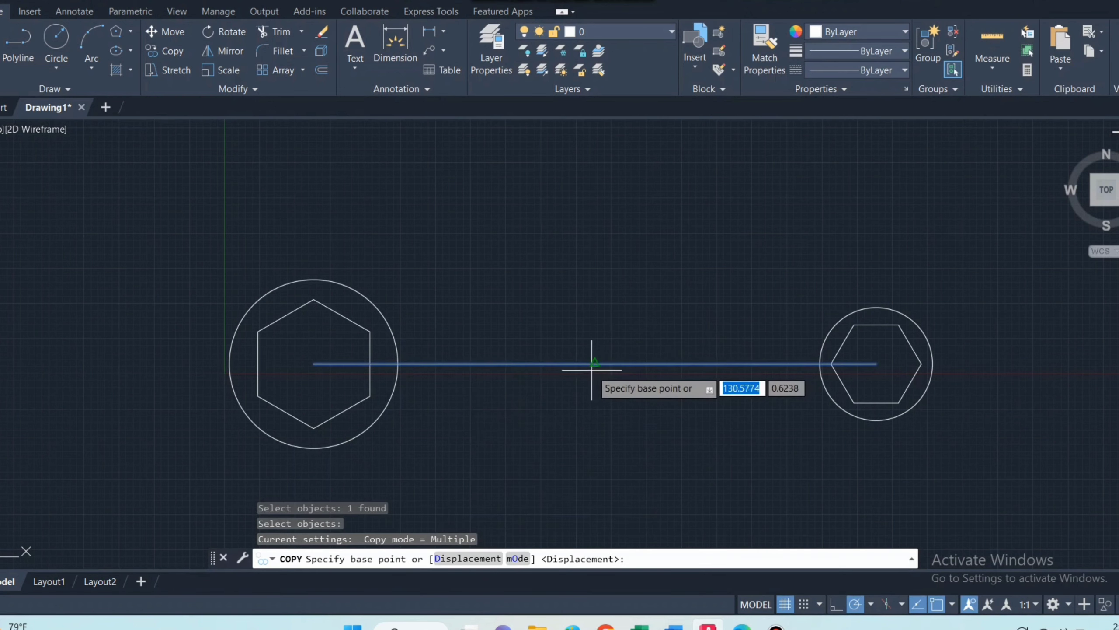
click(594, 364)
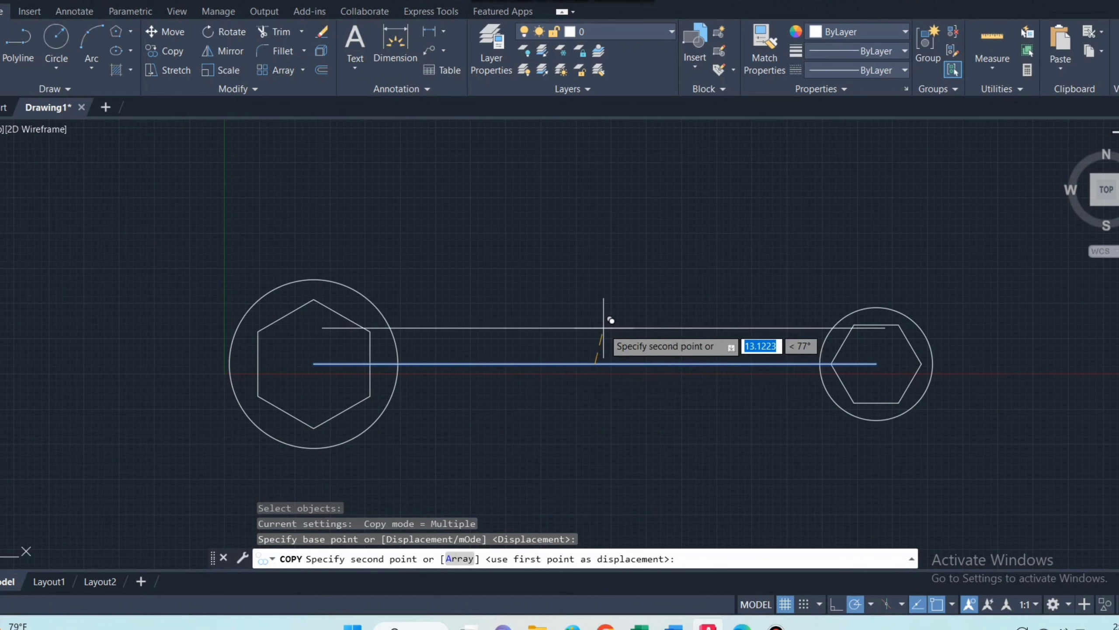
text(1)
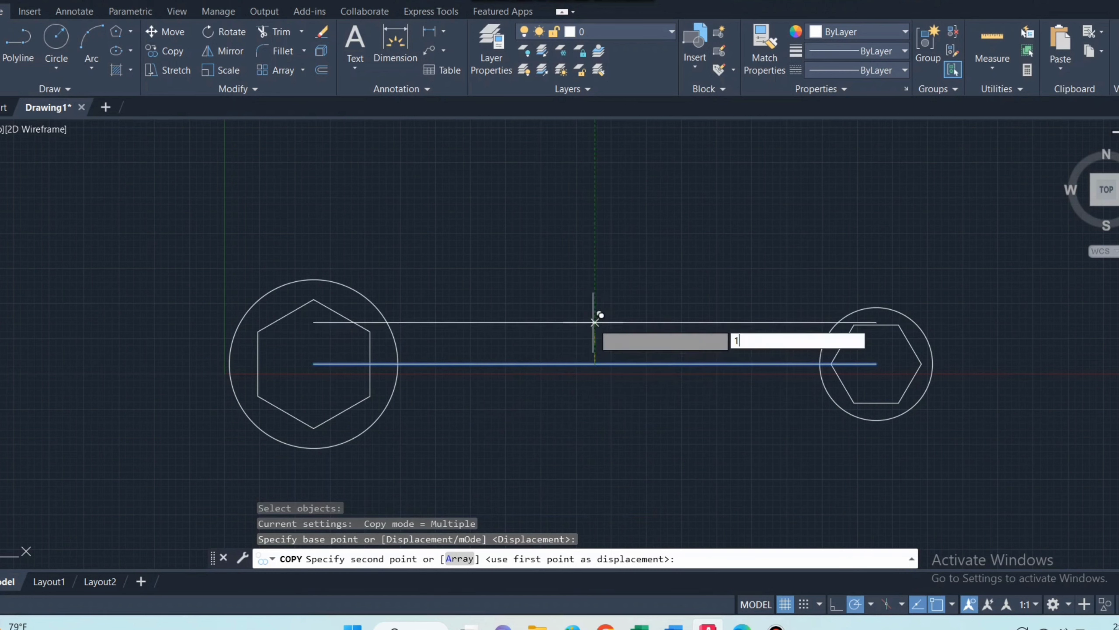
text(0)
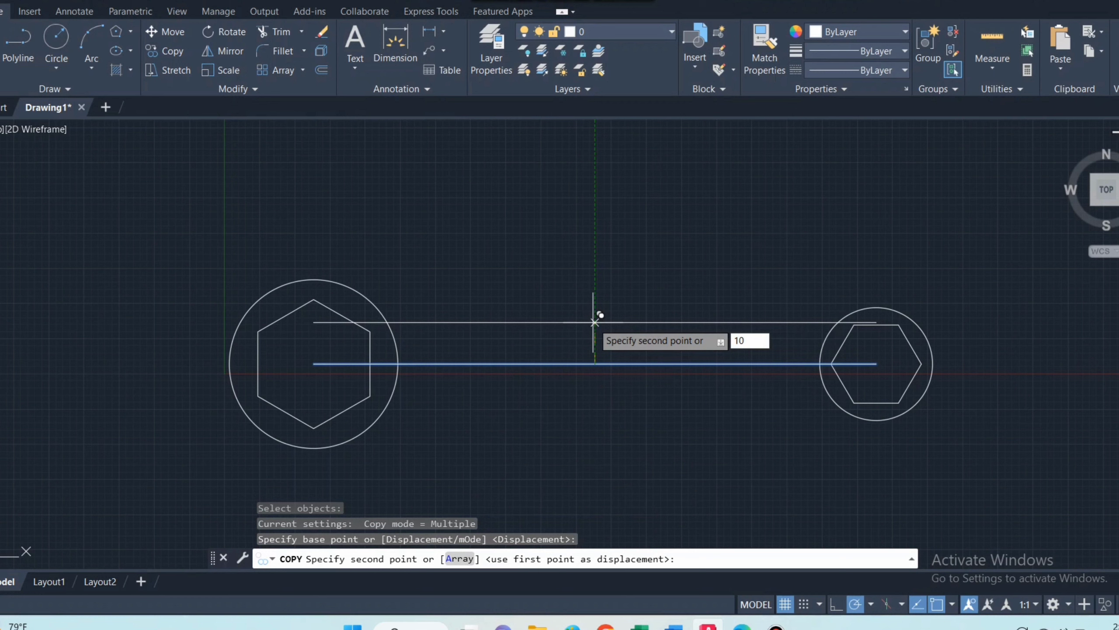
key(Return)
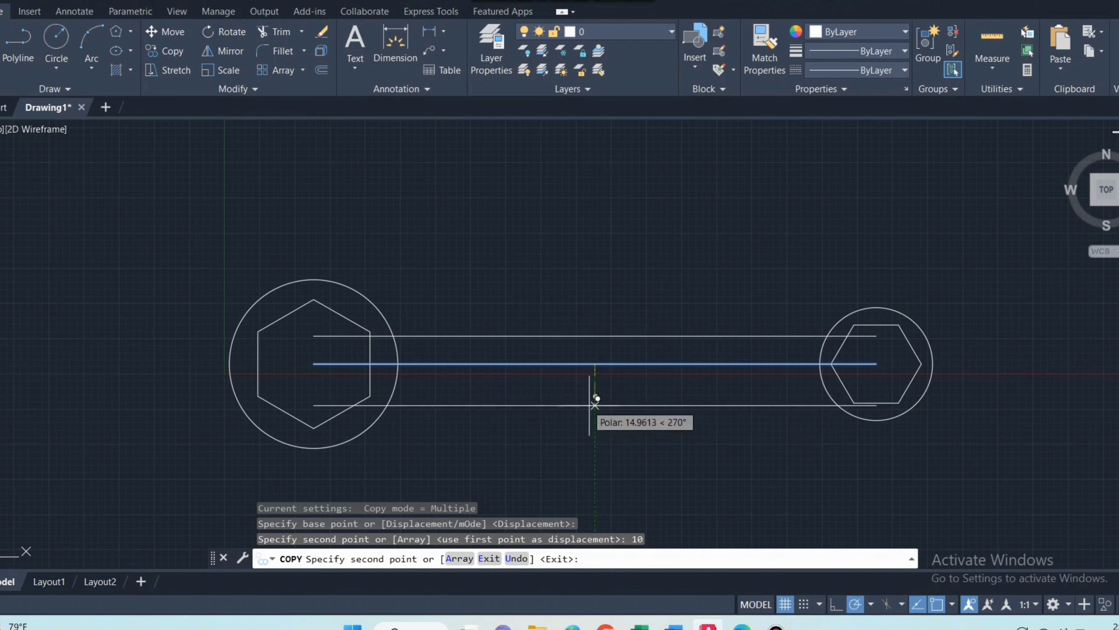
text(10)
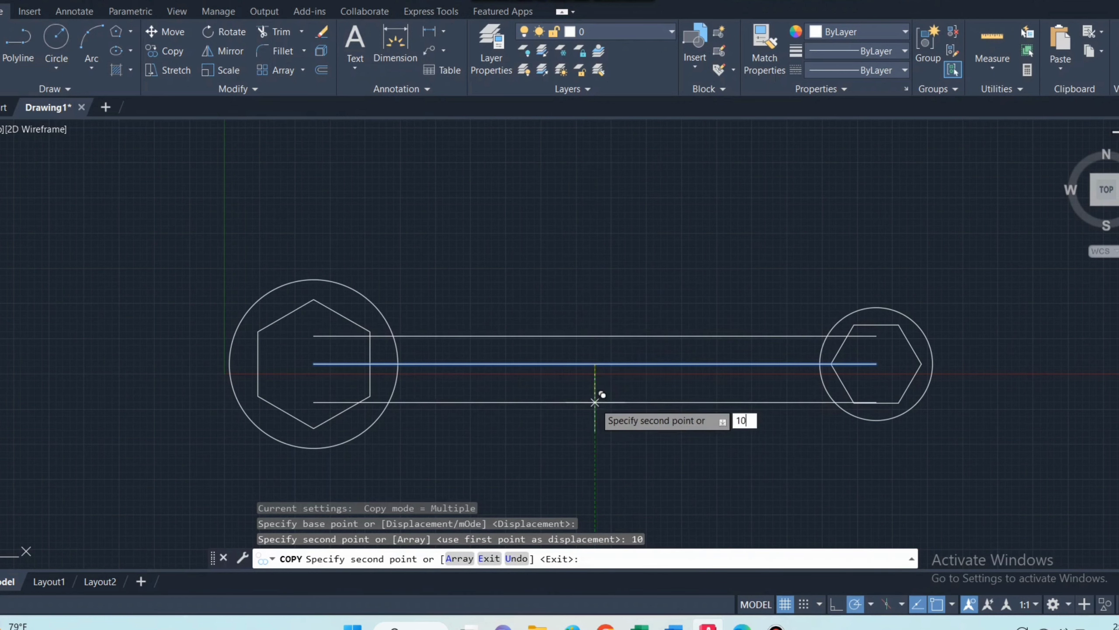
key(Return)
key(Escape)
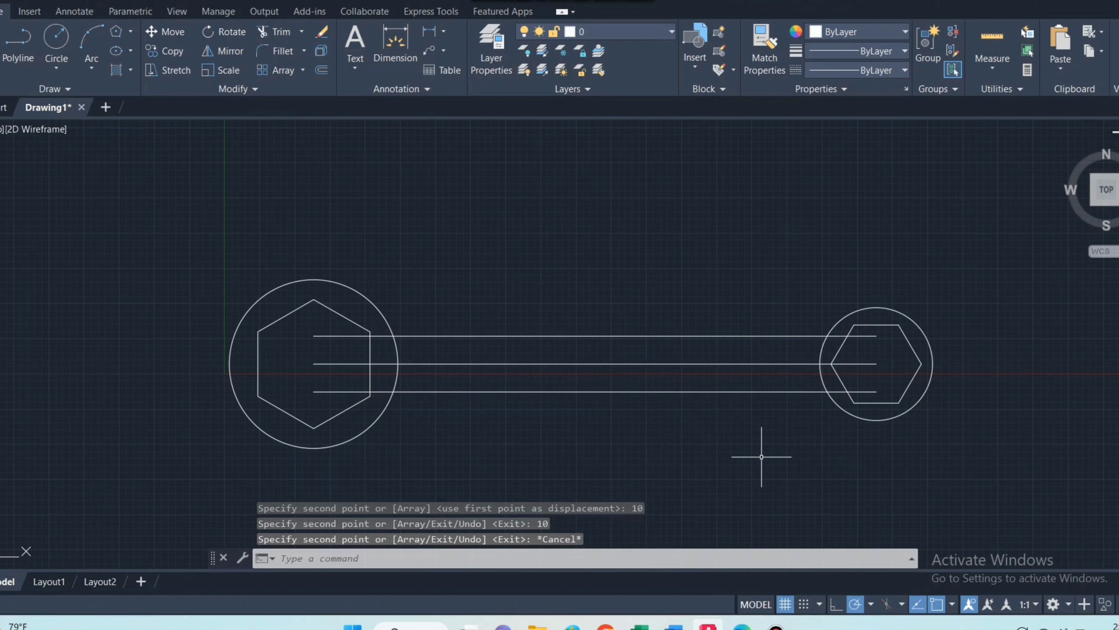
key(Escape)
- Draw a vertical line 5 units long upward from the midpoint of the centre line
text(l)
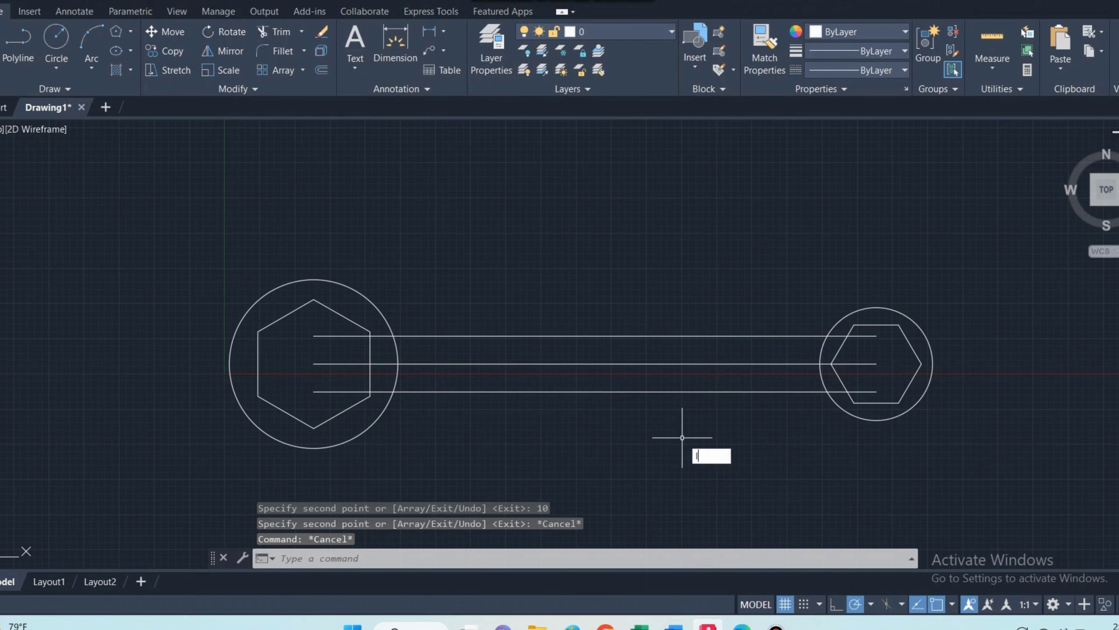
key(Return)
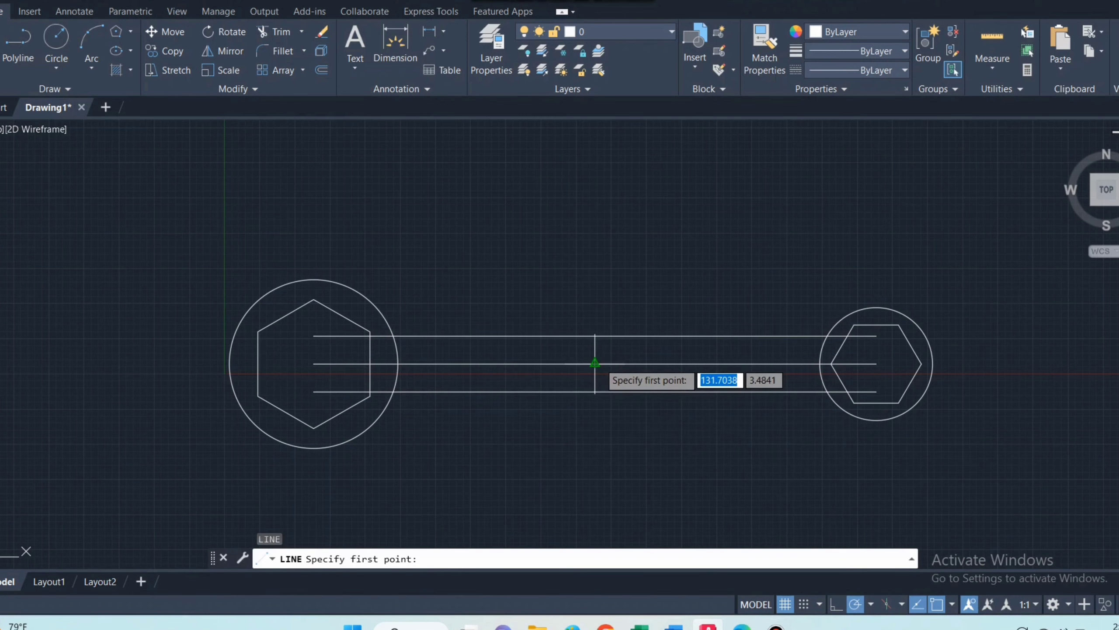
click(595, 364)
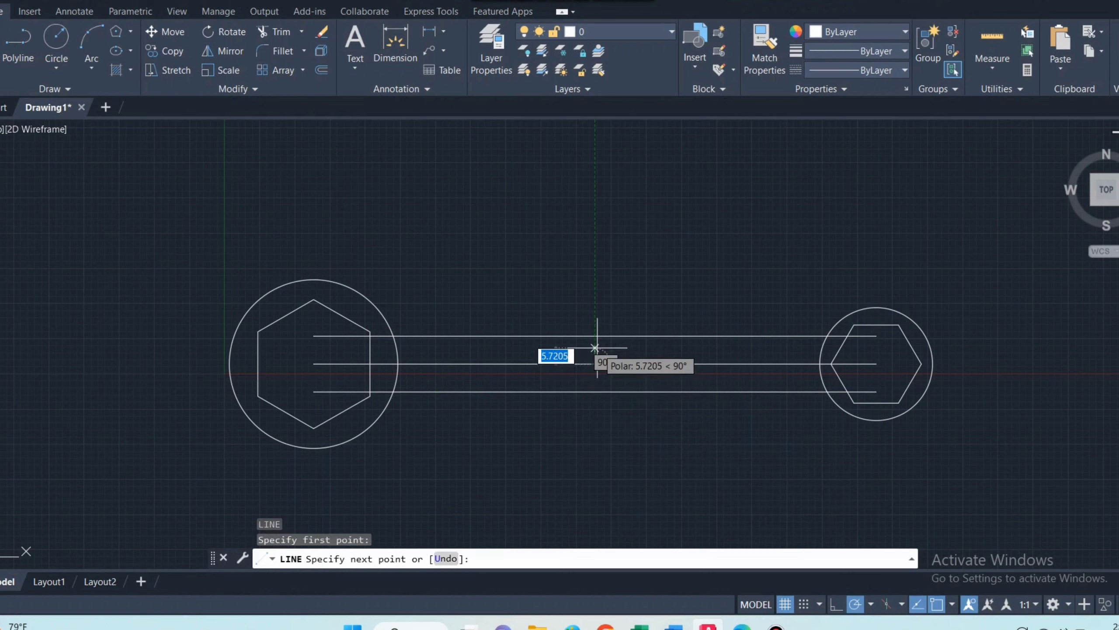
text(5)
key(Return)
key(Escape)
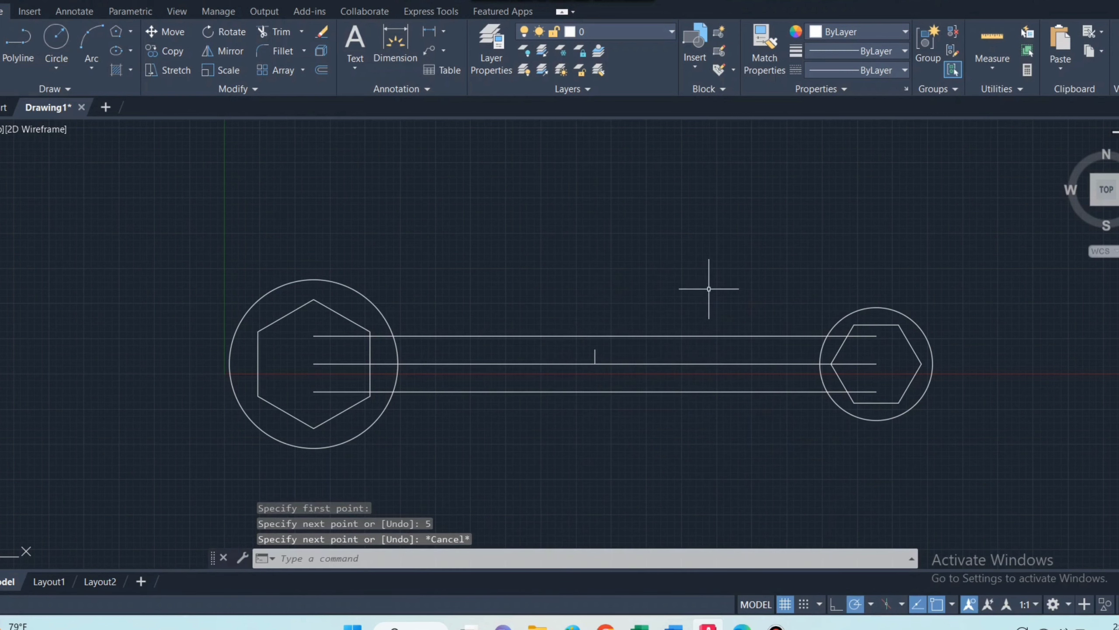
- Draw a vertical line 5 units long downward from the midpoint of the centre line
text(l)
key(Return)
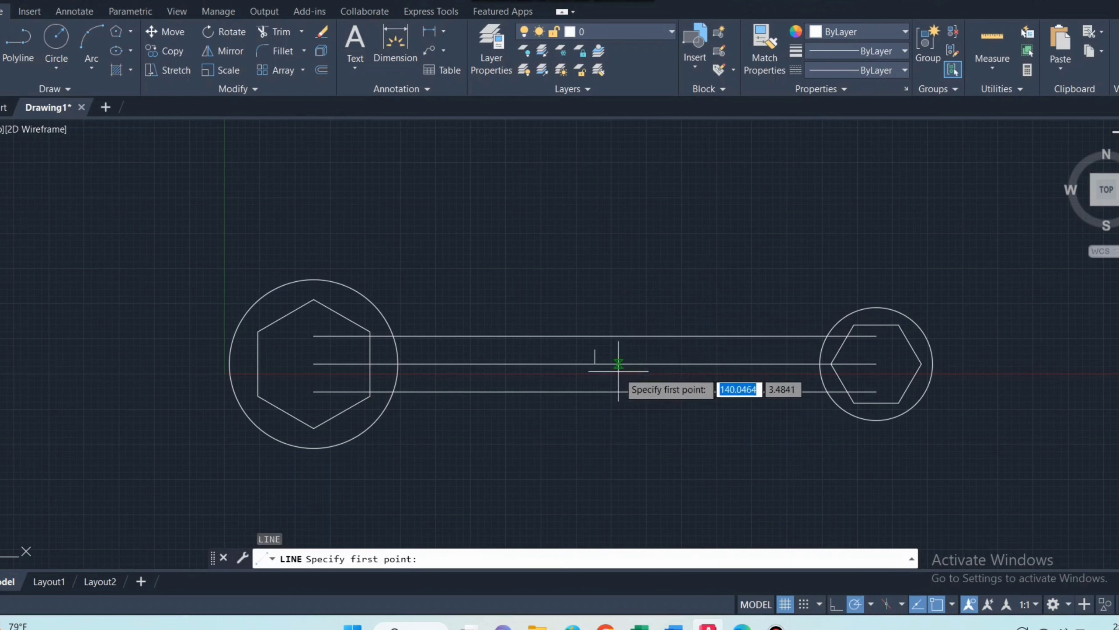
click(594, 363)
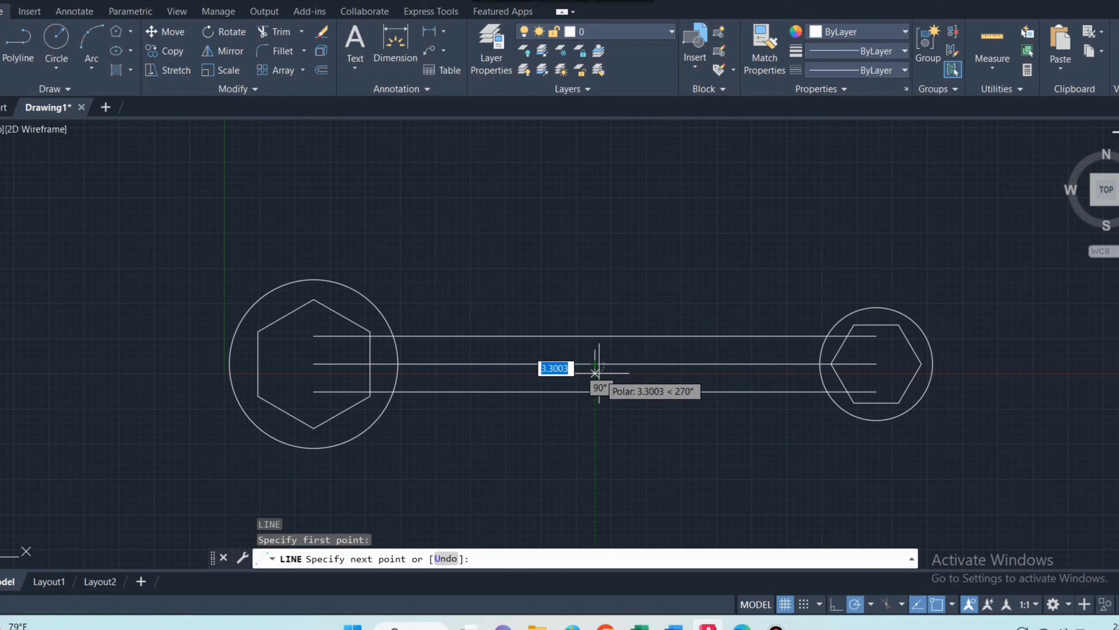
text(5)
key(Return)
key(Escape)
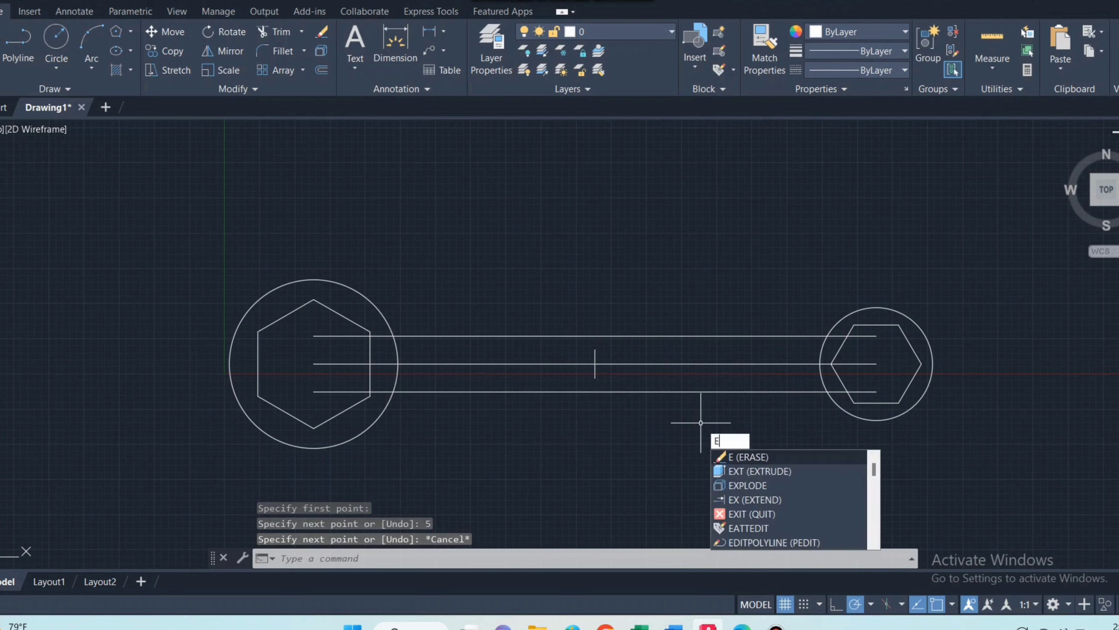
- Erase the horizontal centre line running between the two circle centres
key(Return)
click(724, 365)
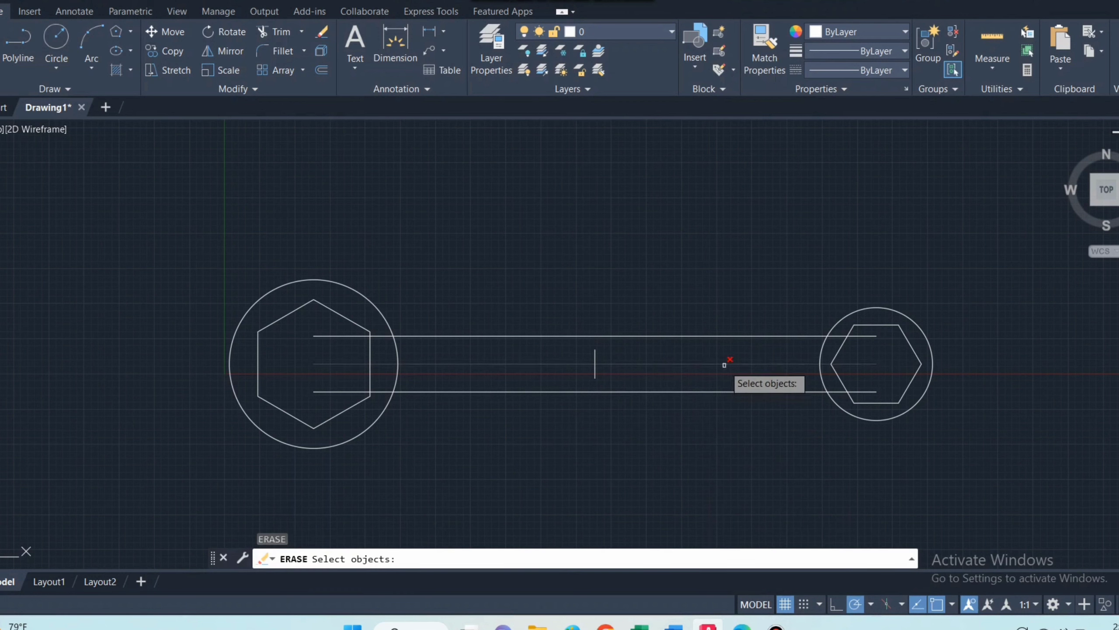
key(Return)
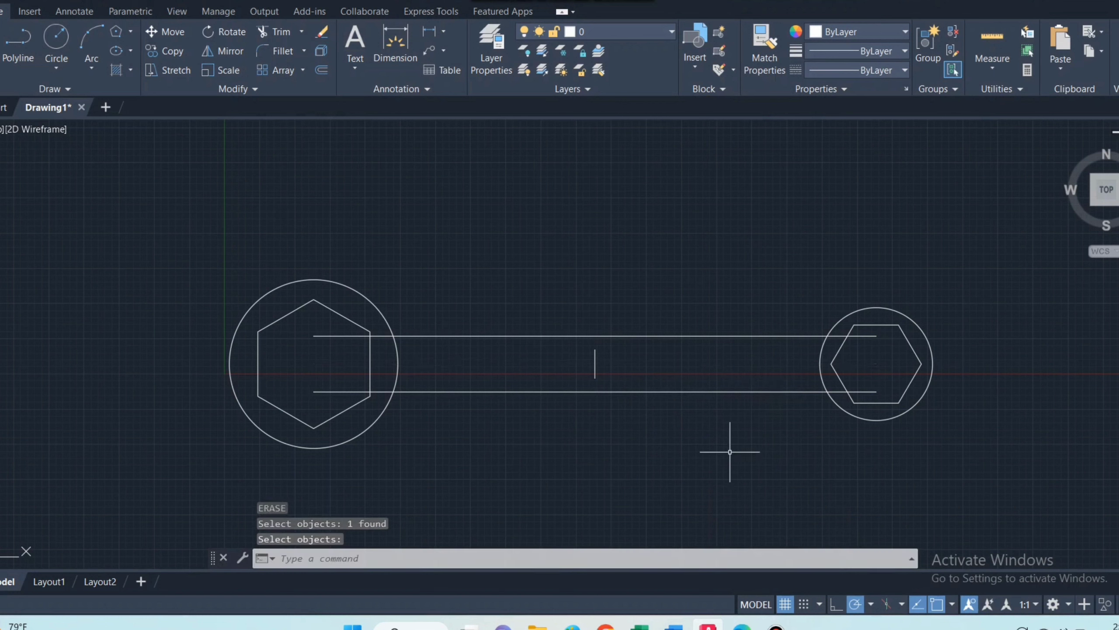
- Trim the ends of both handle lines that lie inside the smaller circle and its hexagon
text(tr)
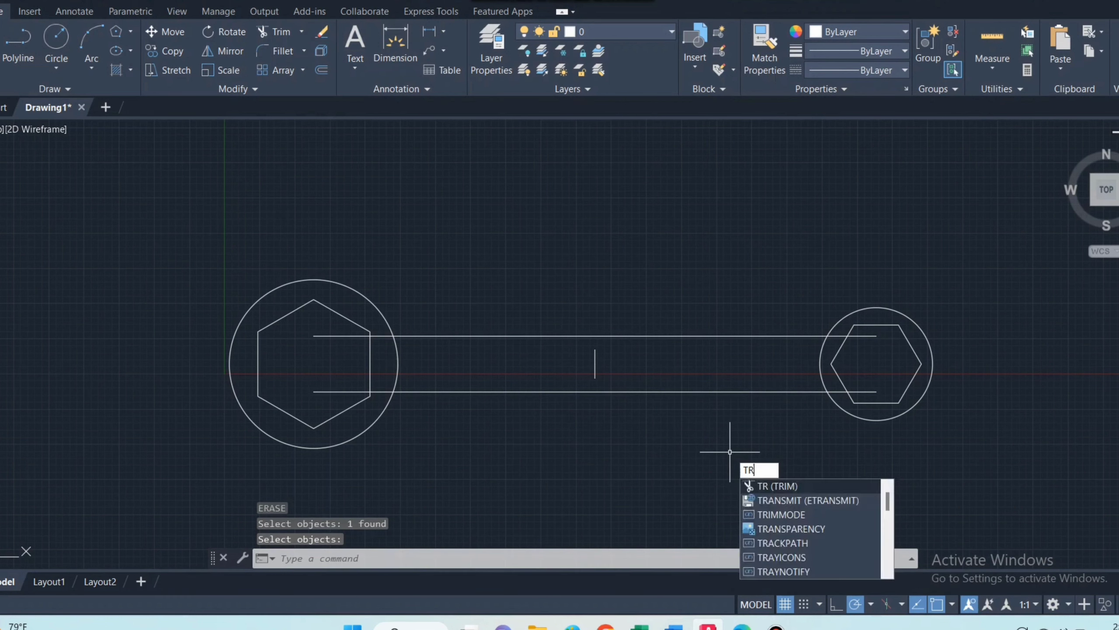
key(Return)
click(873, 390)
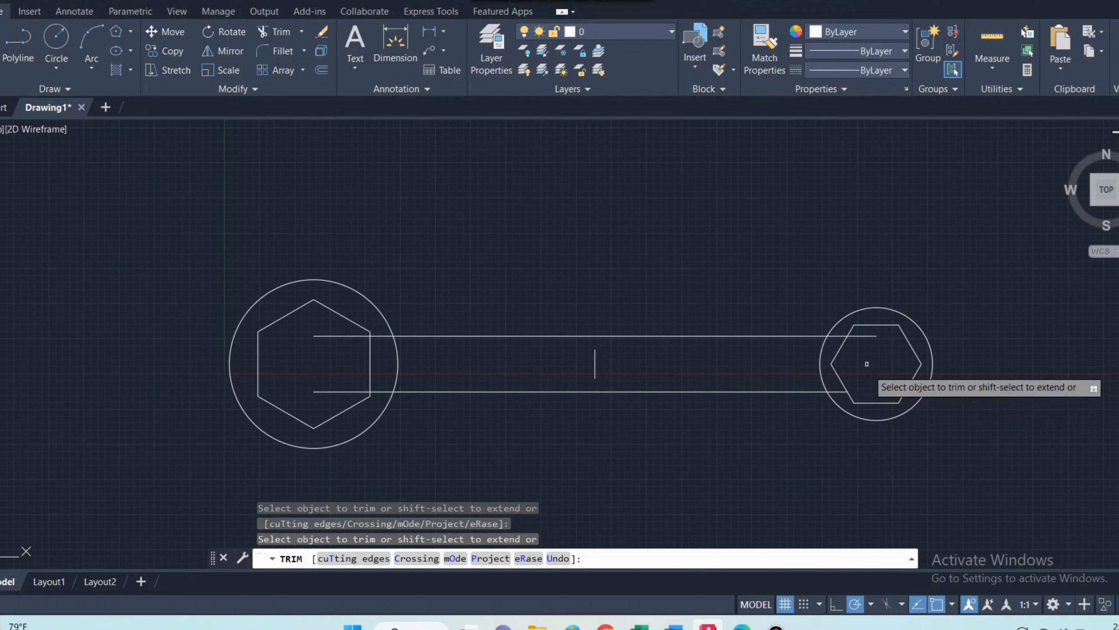
click(860, 335)
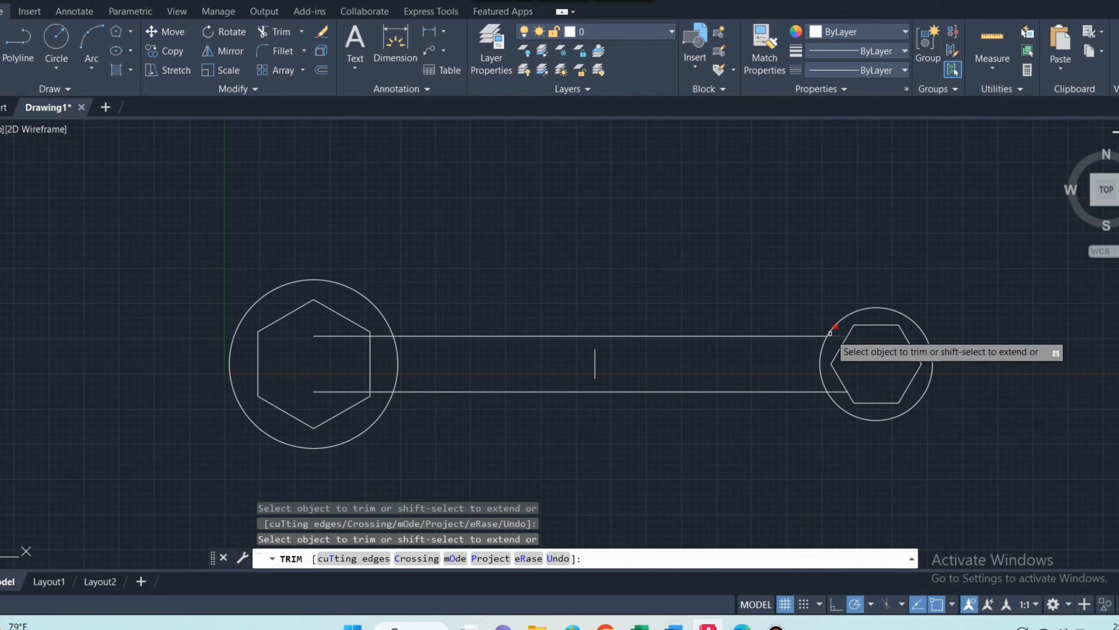
click(830, 335)
click(840, 391)
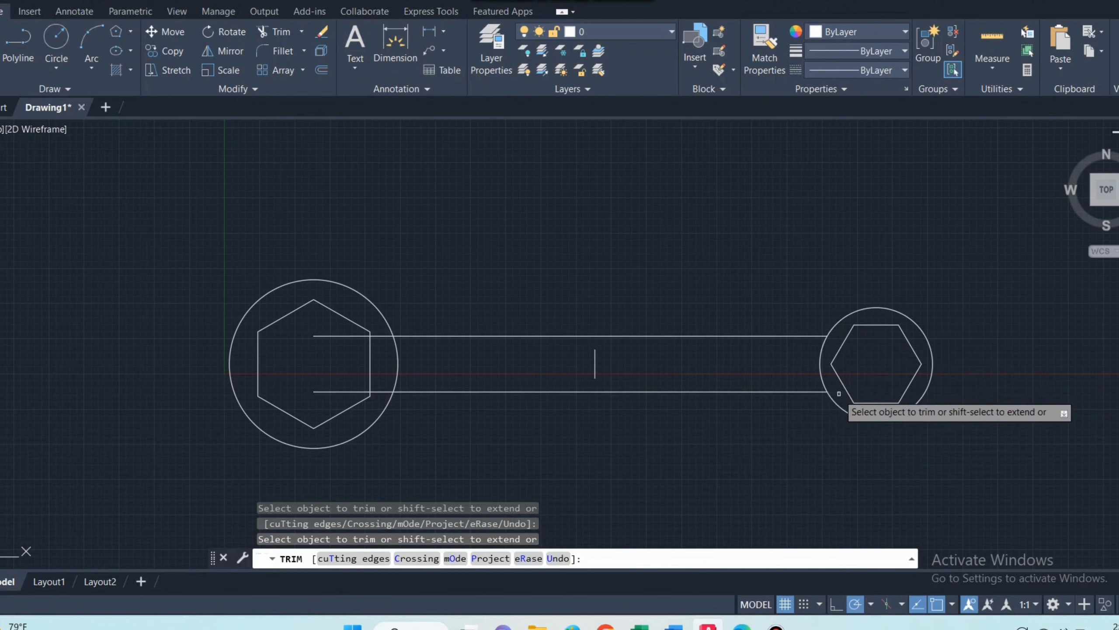
- Trim the ends of both handle lines that lie inside the larger circle and its hexagon
click(337, 391)
click(342, 336)
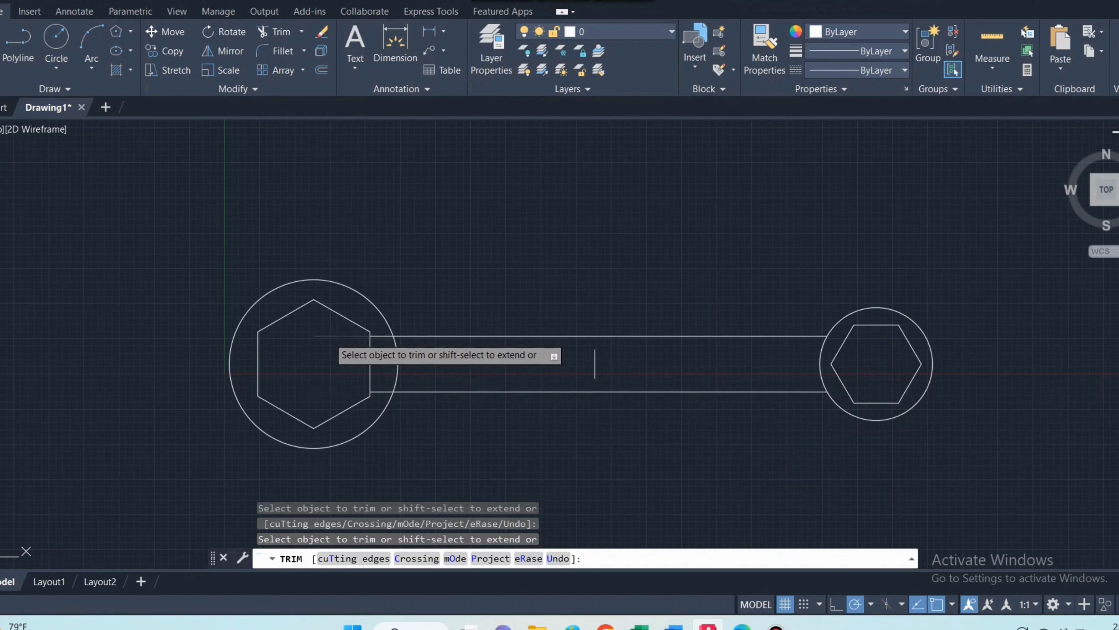
click(377, 336)
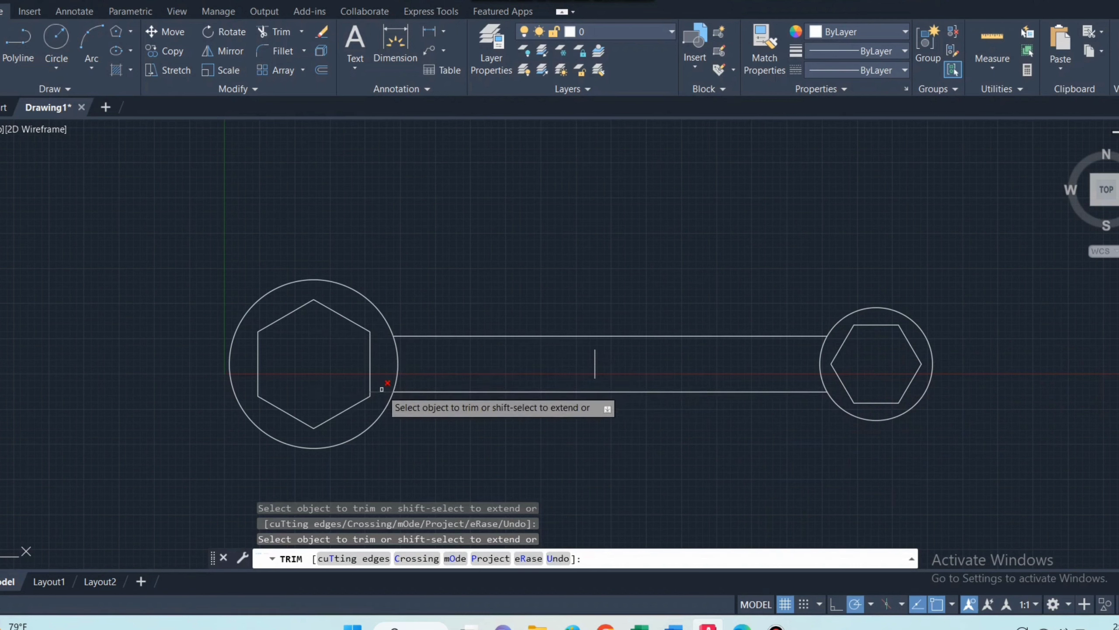
click(382, 390)
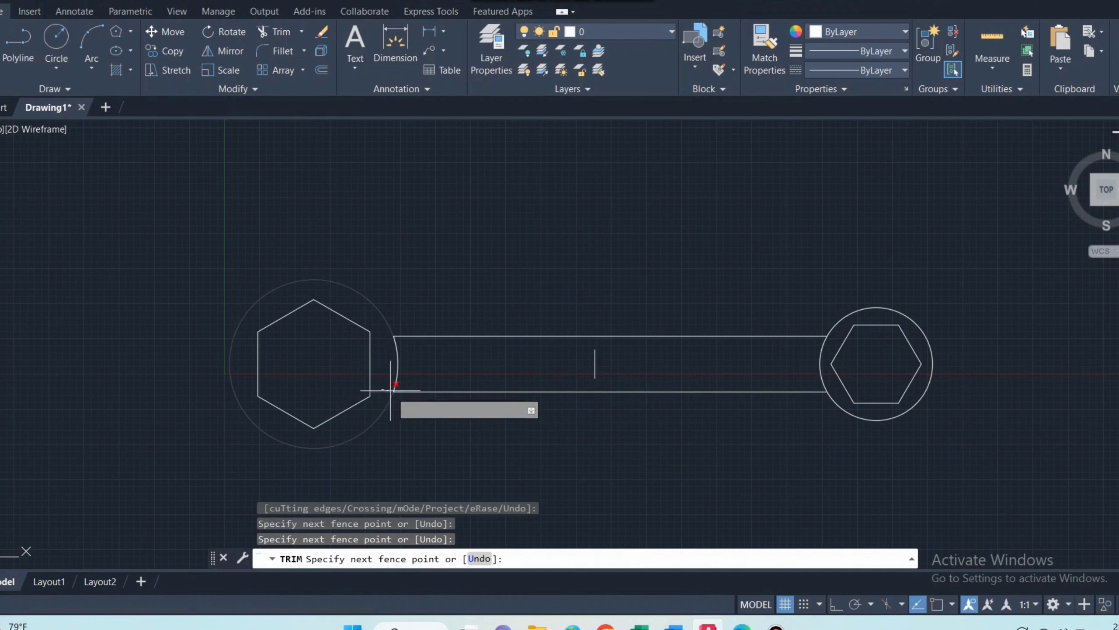
key(Return)
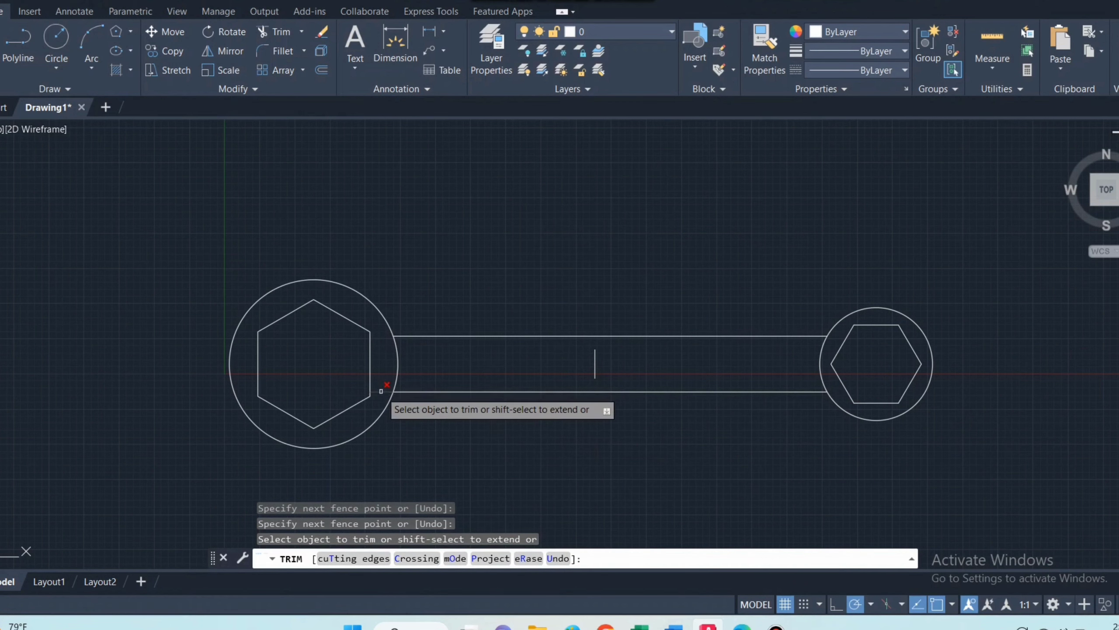
key(Return)
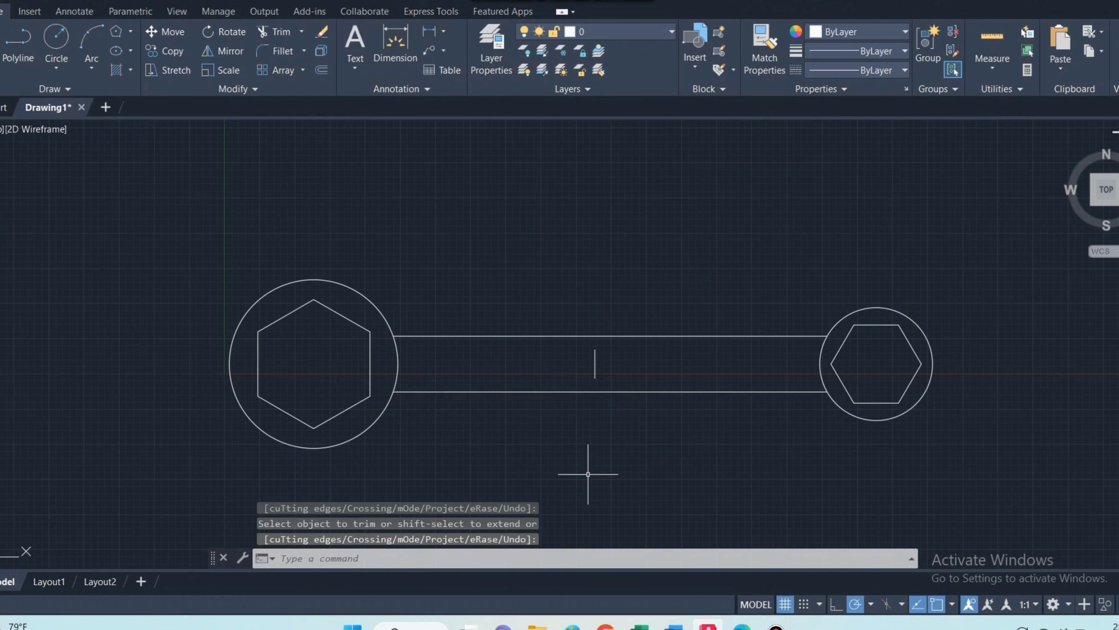
- Draw a closed rectangle from the upper end of the middle vertical line: 50 units right, 10 down, 100 left, 10 up, back to the start
text(l)
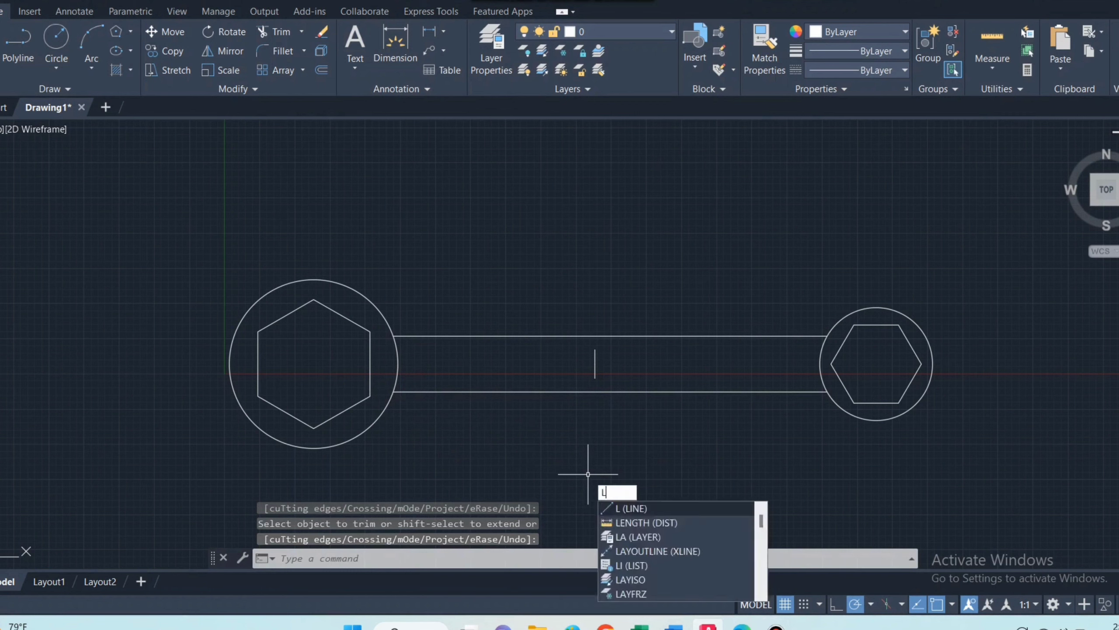
key(Return)
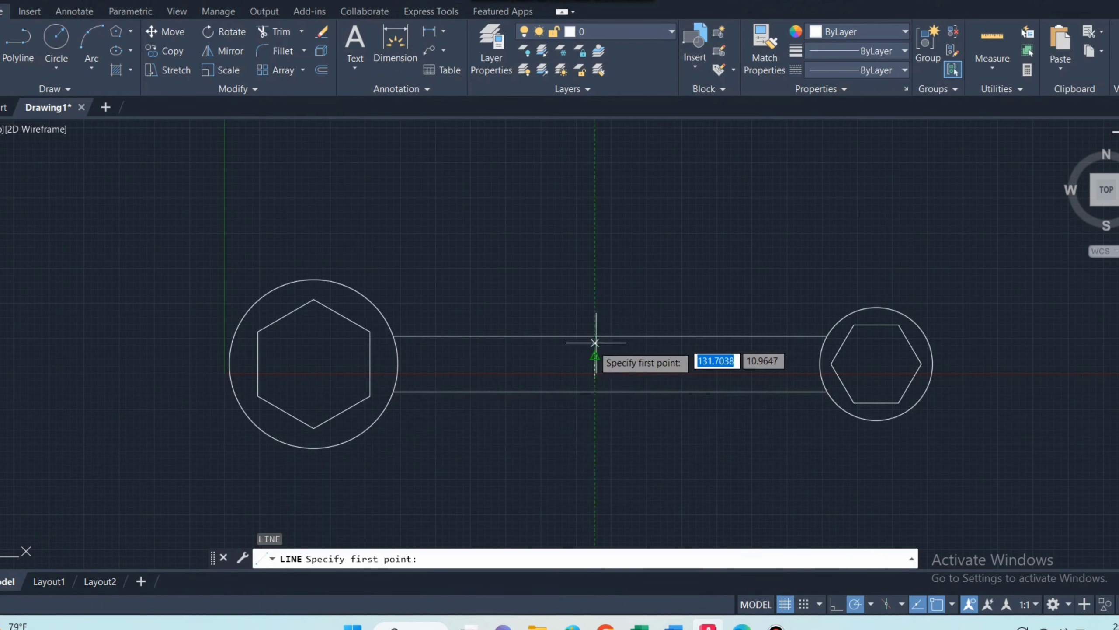
click(595, 350)
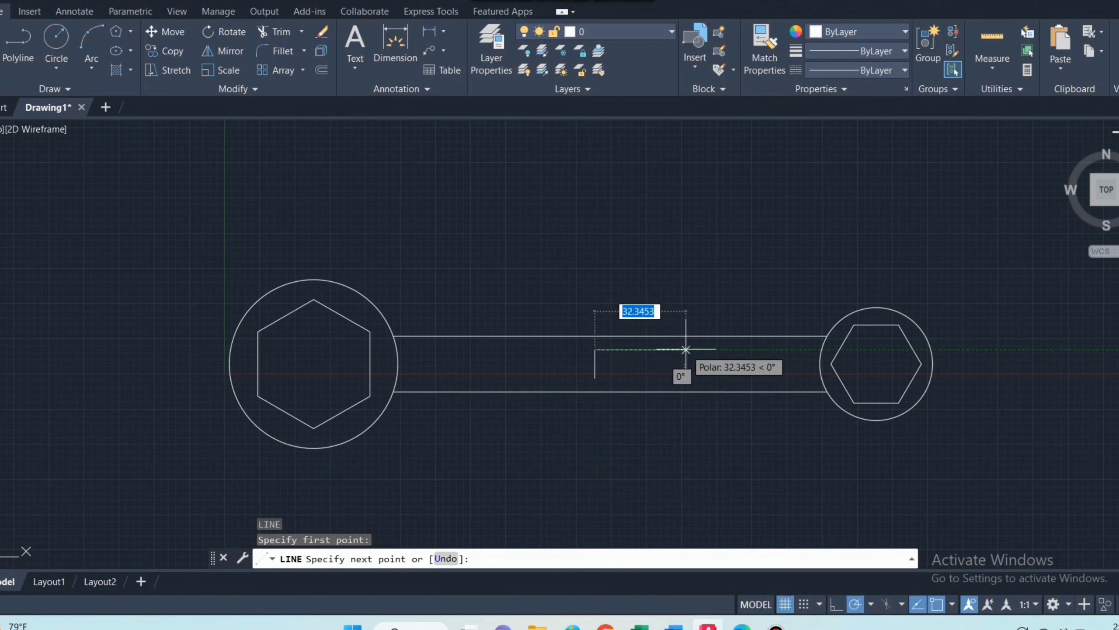
text(50)
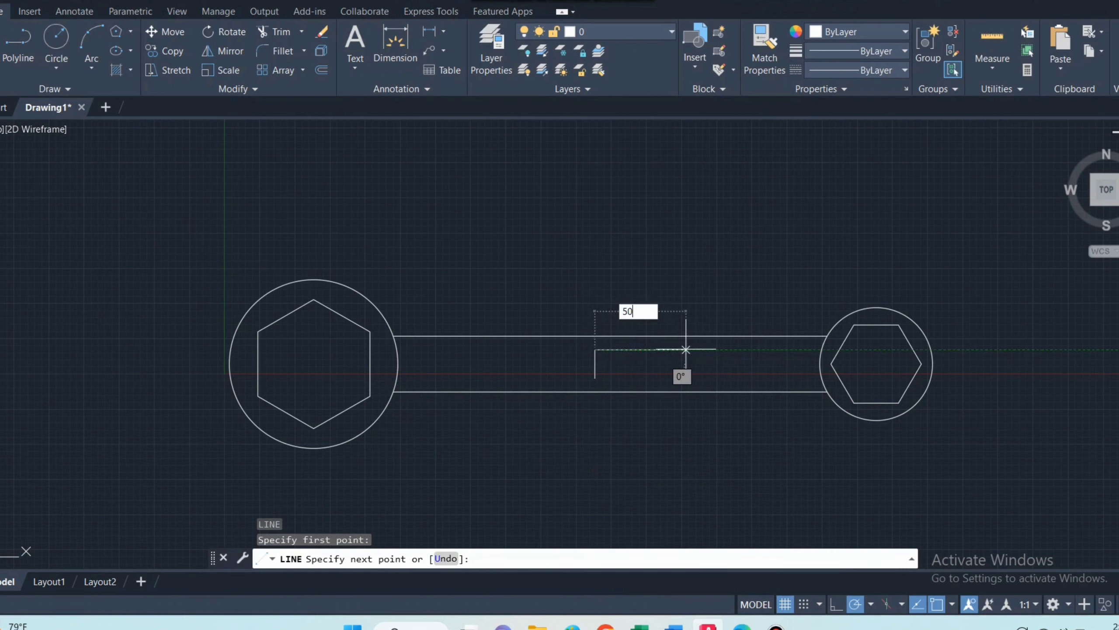
key(Return)
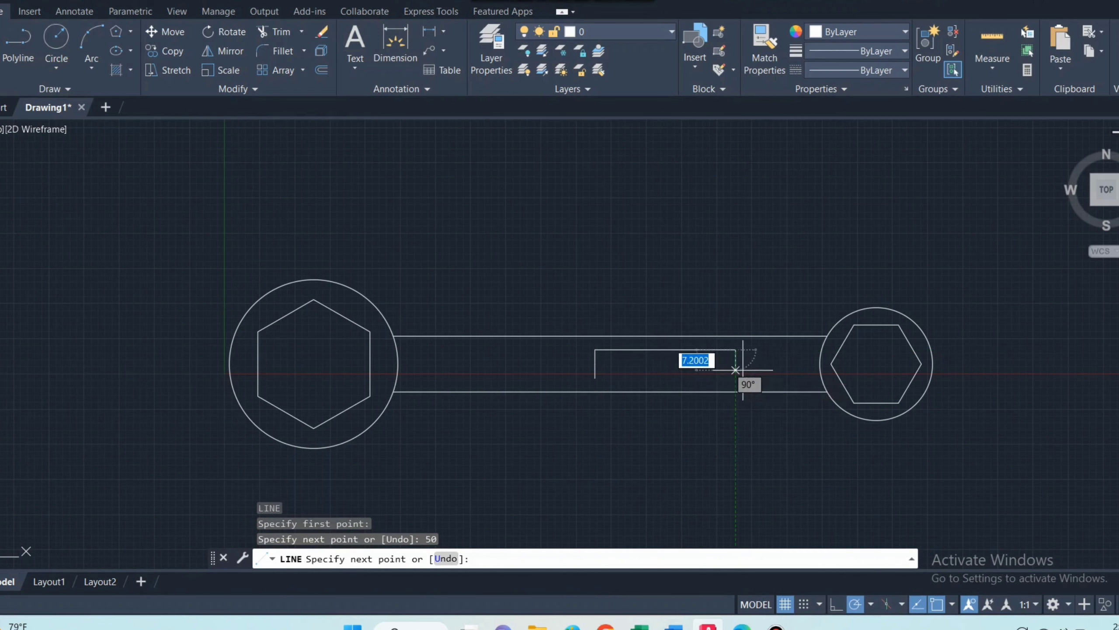
text(1)
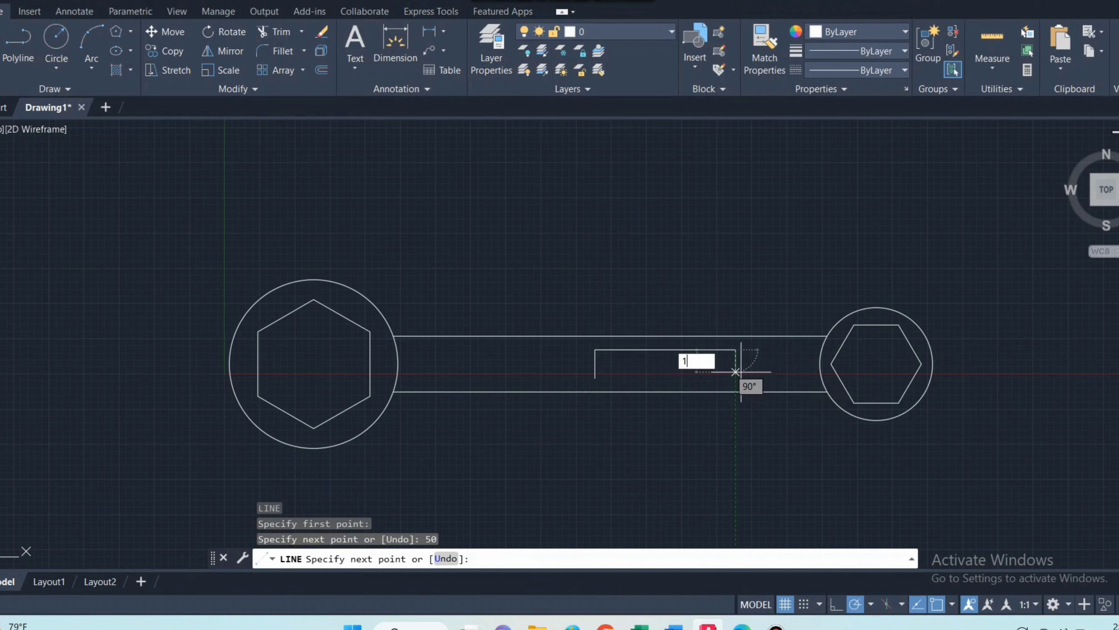
text(0)
key(Return)
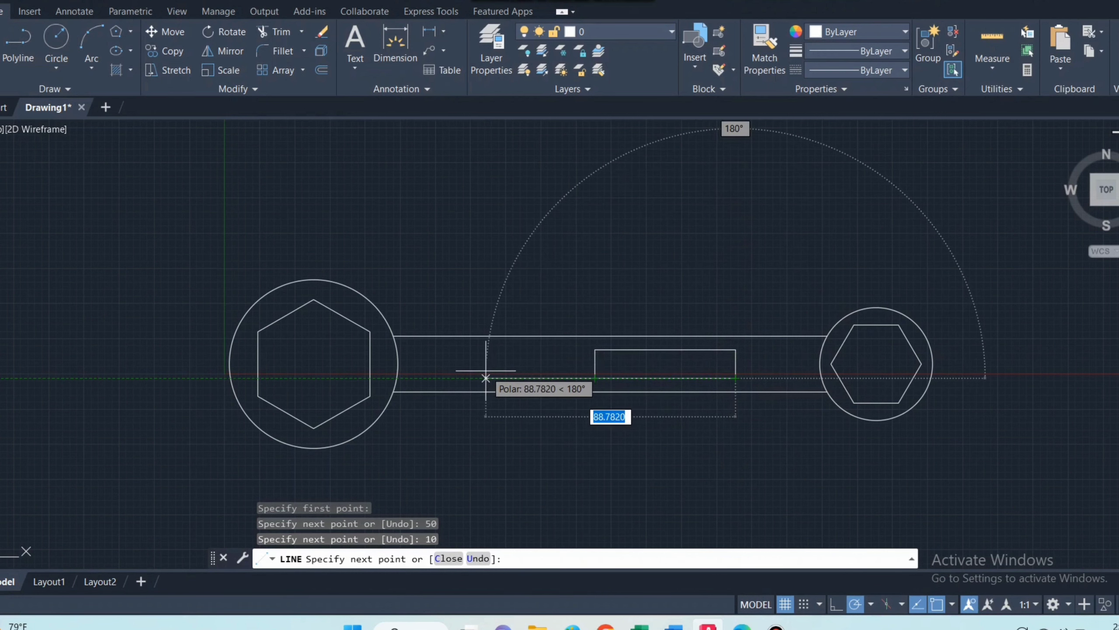
text(100)
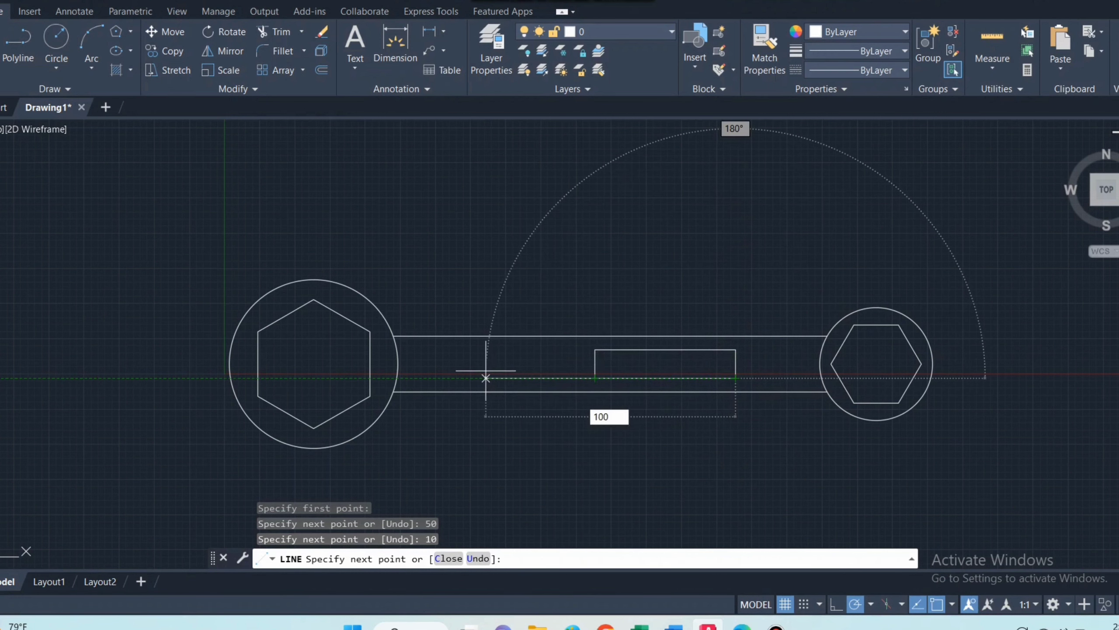
key(Return)
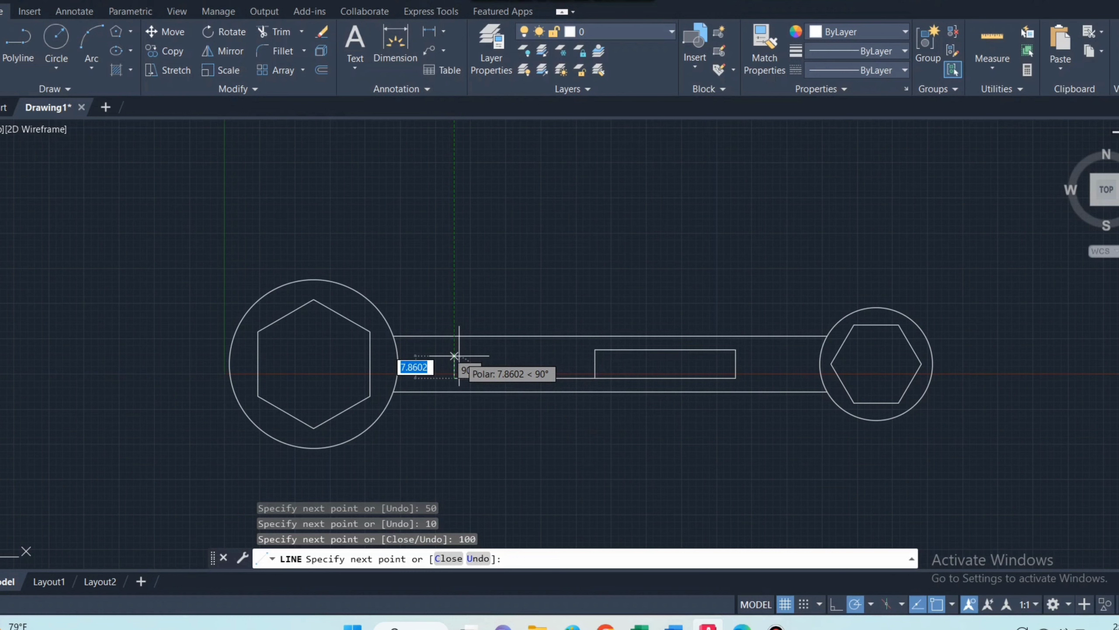
text(10)
key(Return)
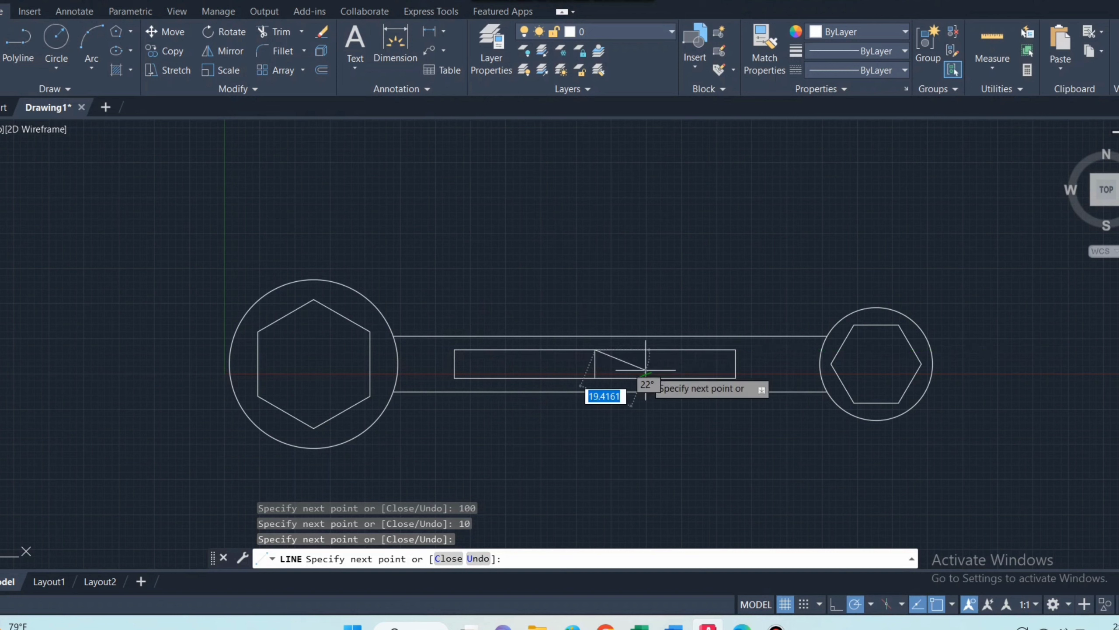
key(Escape)
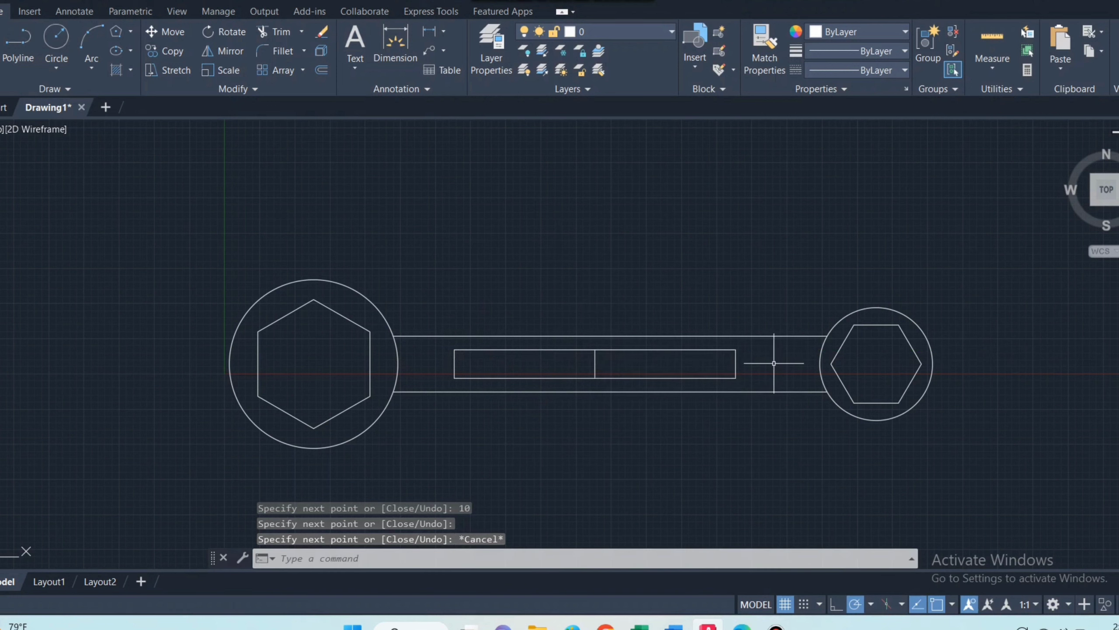
- Erase the two short vertical lines at the middle of the rectangle
text(e)
key(Return)
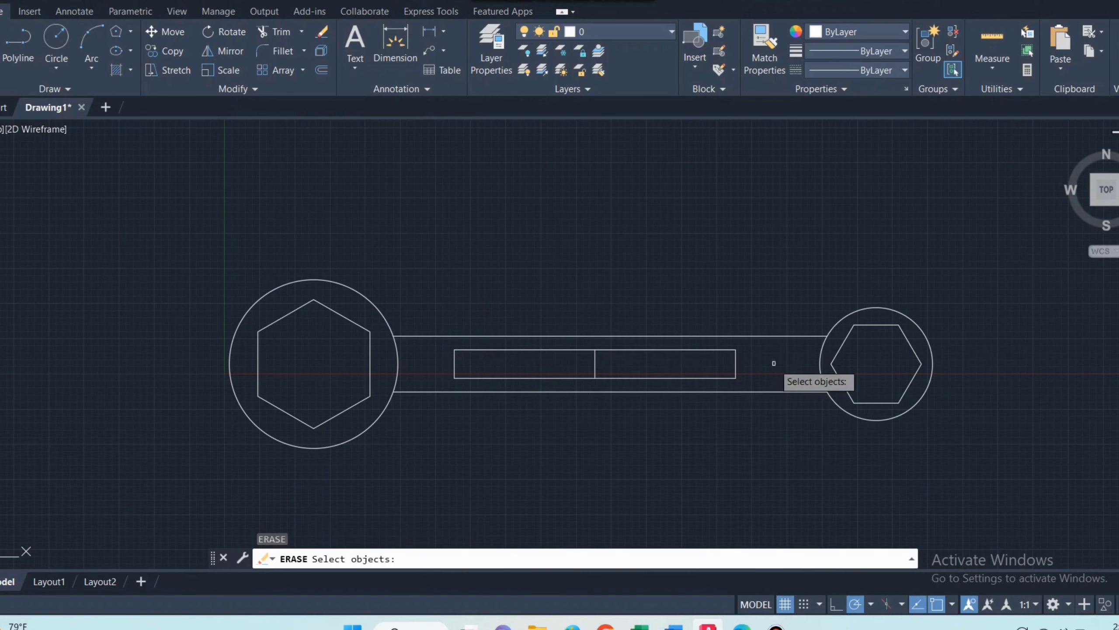
click(595, 358)
click(595, 361)
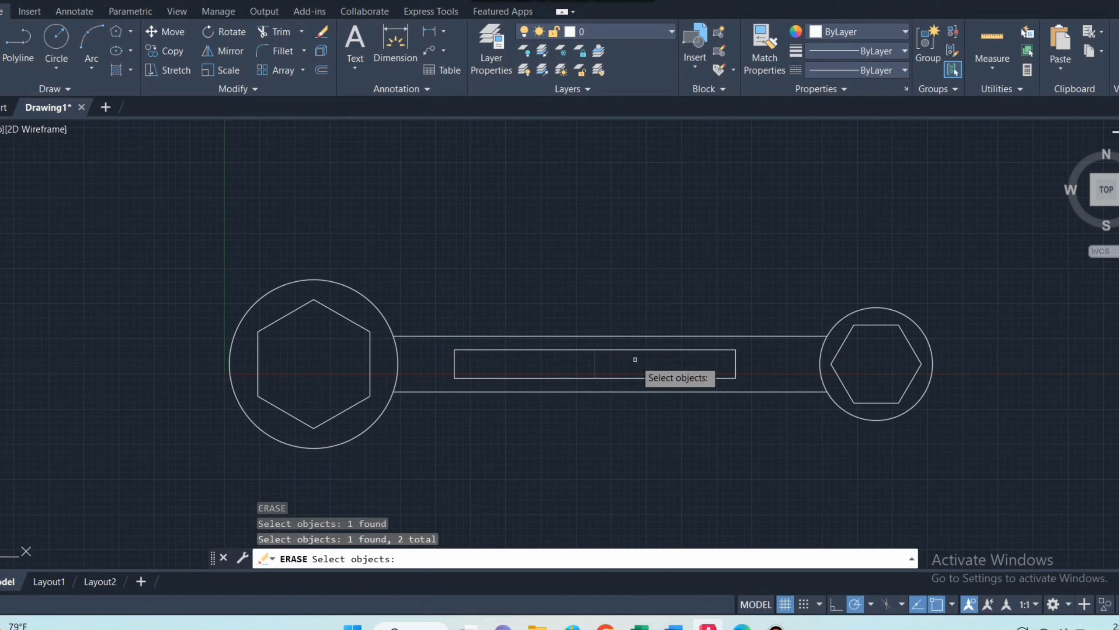
key(Return)
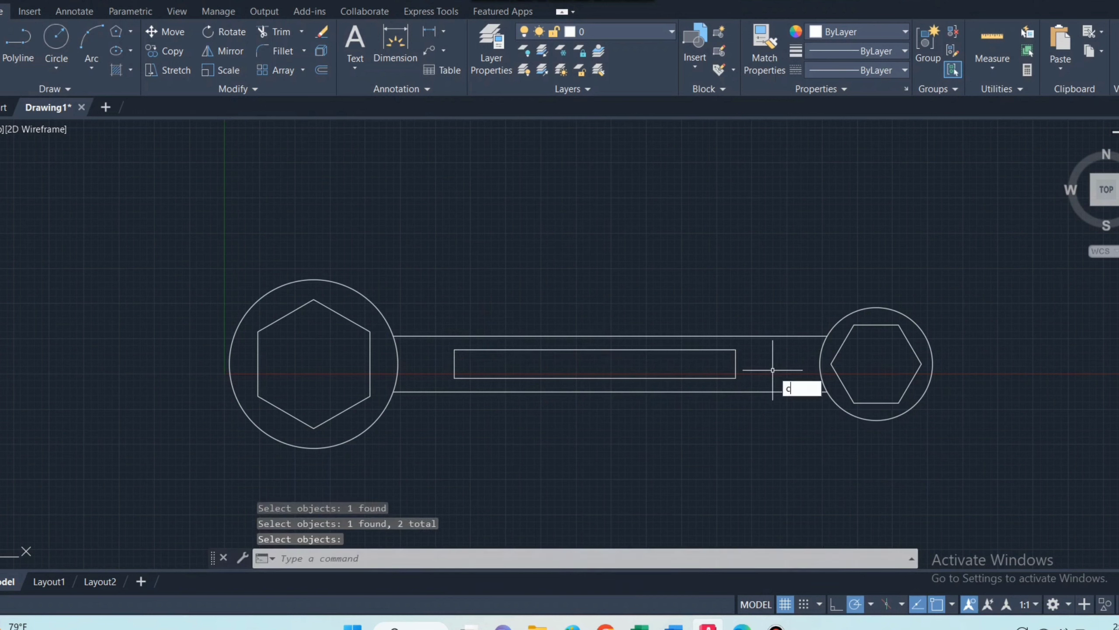
- Draw a circle of radius 5 centred on the midpoint of the rectangle's right end line
text(c)
key(Return)
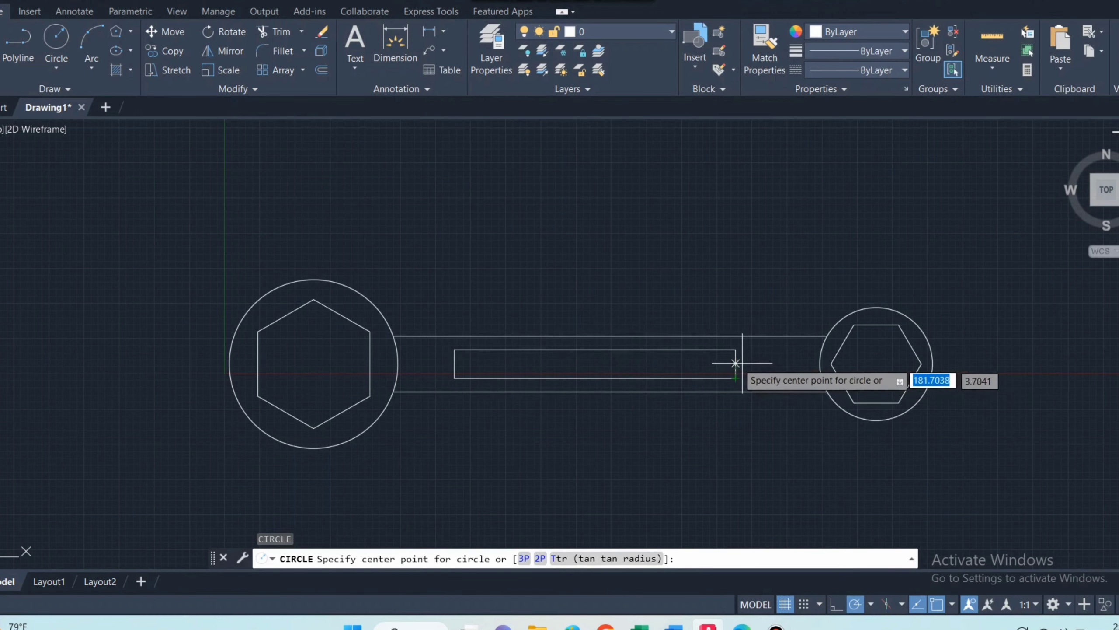
click(735, 363)
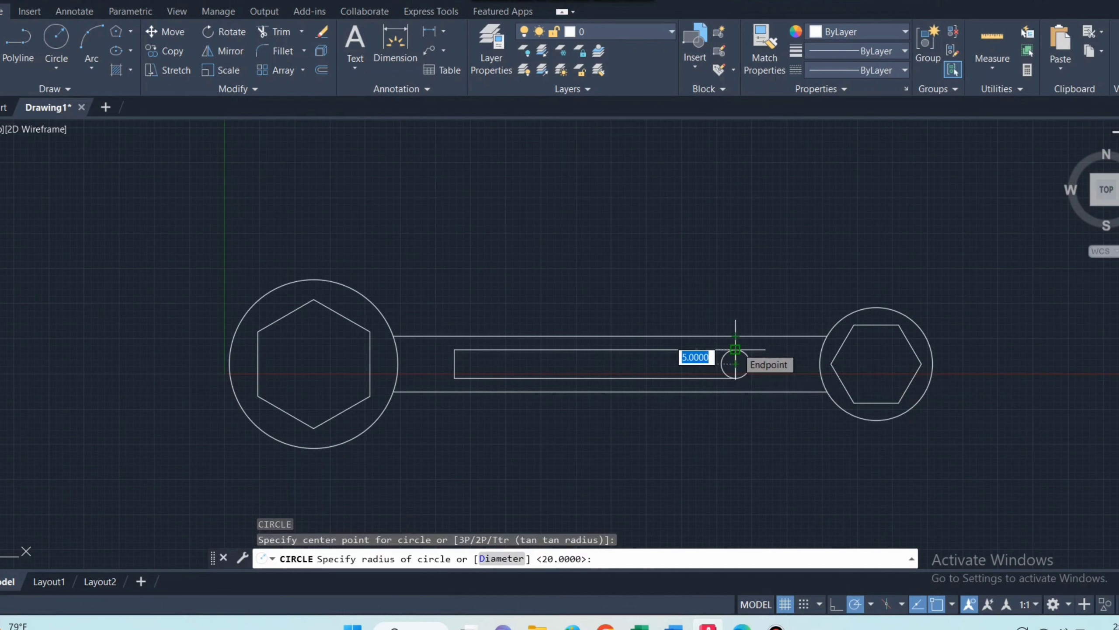
click(735, 350)
key(Escape)
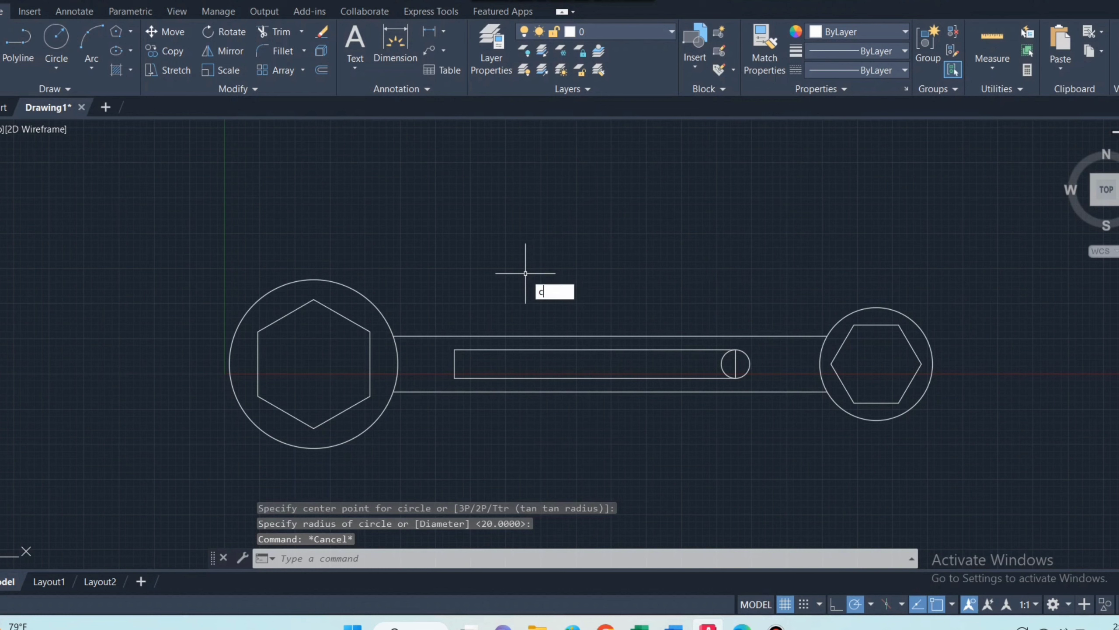
- Draw a circle centred on the midpoint of the rectangle's left end line, with its radius reaching the line's upper endpoint
key(Return)
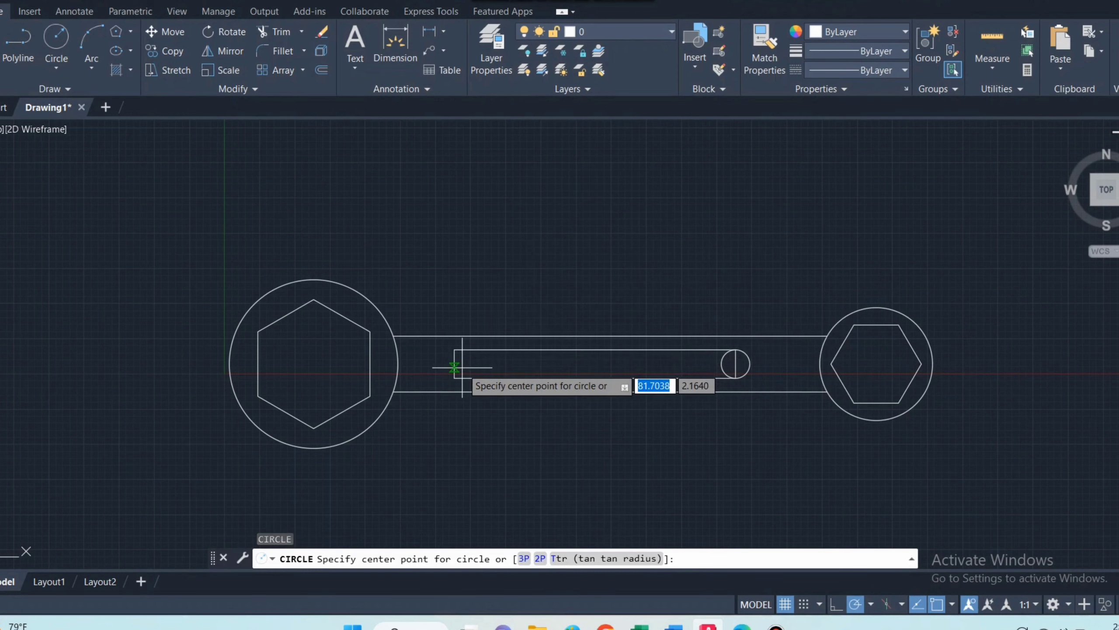
click(455, 365)
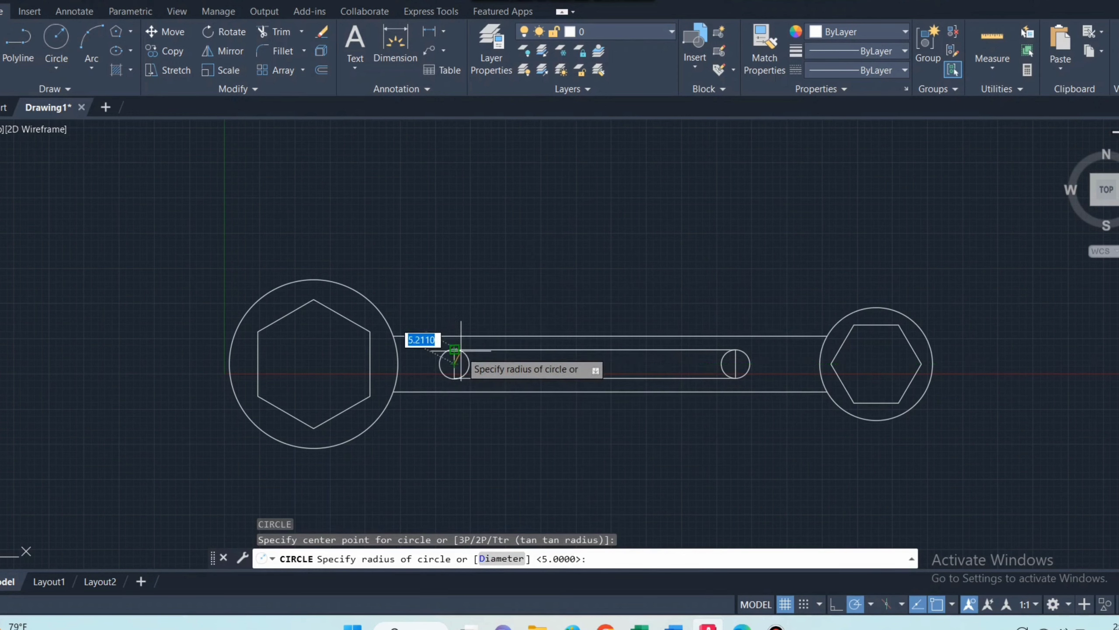
click(458, 350)
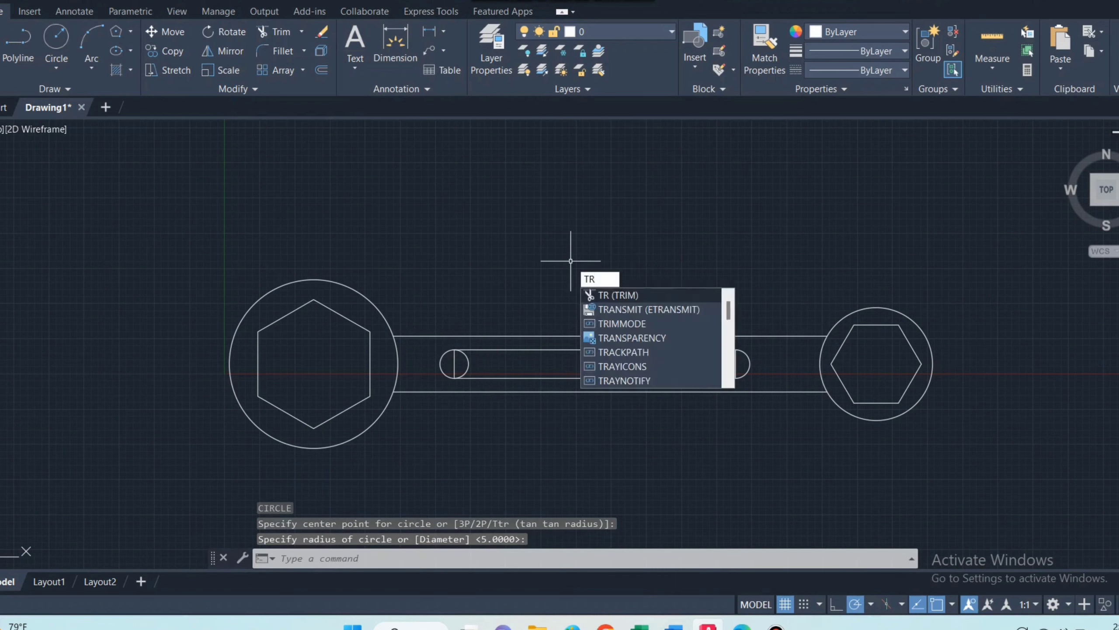
- Trim the inner halves of both small circles inside the rectangle, leaving rounded slot ends
key(Return)
click(467, 360)
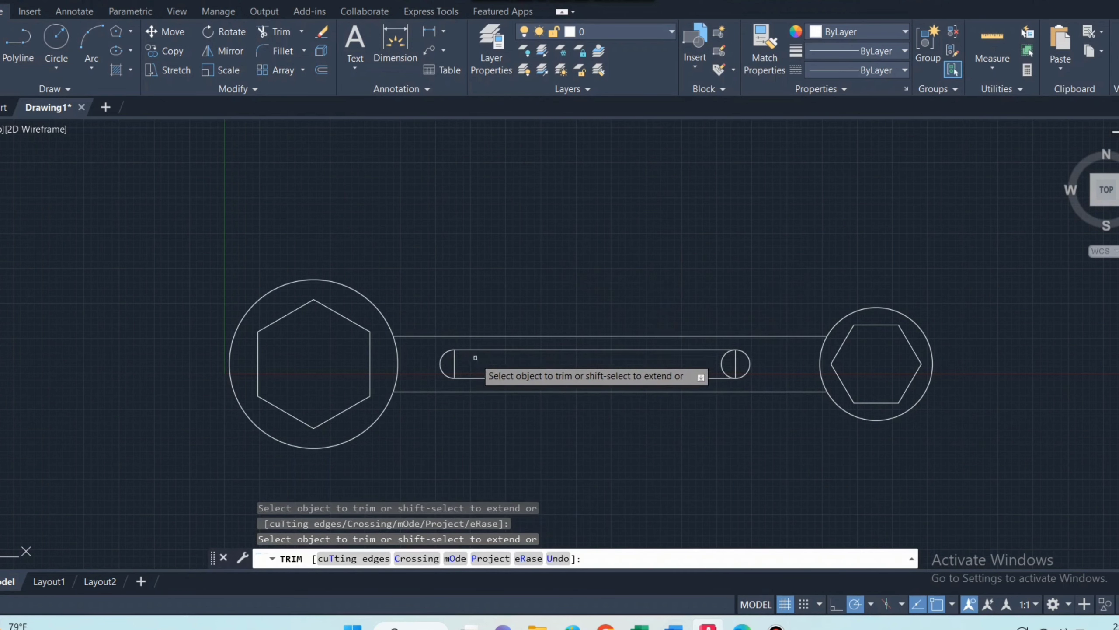
click(724, 363)
key(Return)
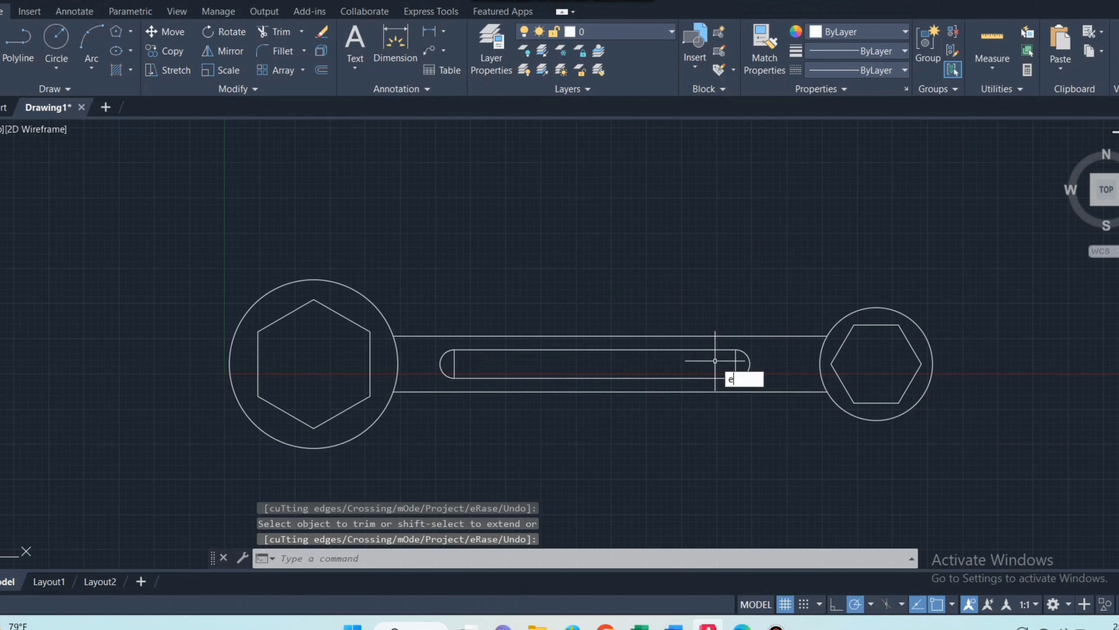
- Erase the rectangle's two vertical end lines to open the slot into its rounded ends
text(E)
key(Return)
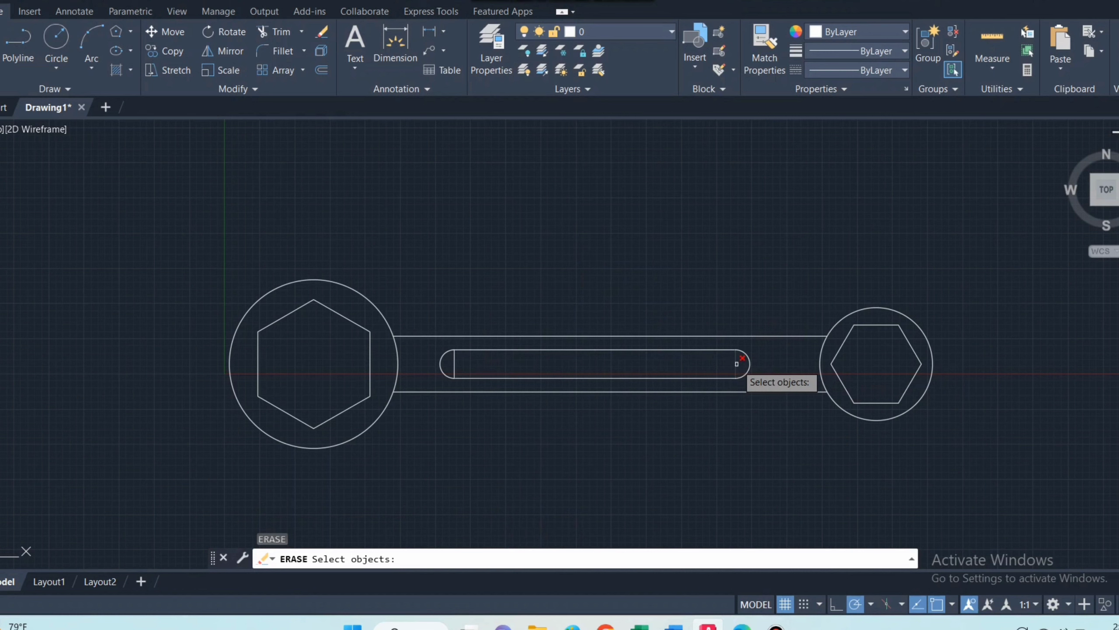
click(736, 364)
click(453, 358)
key(Return)
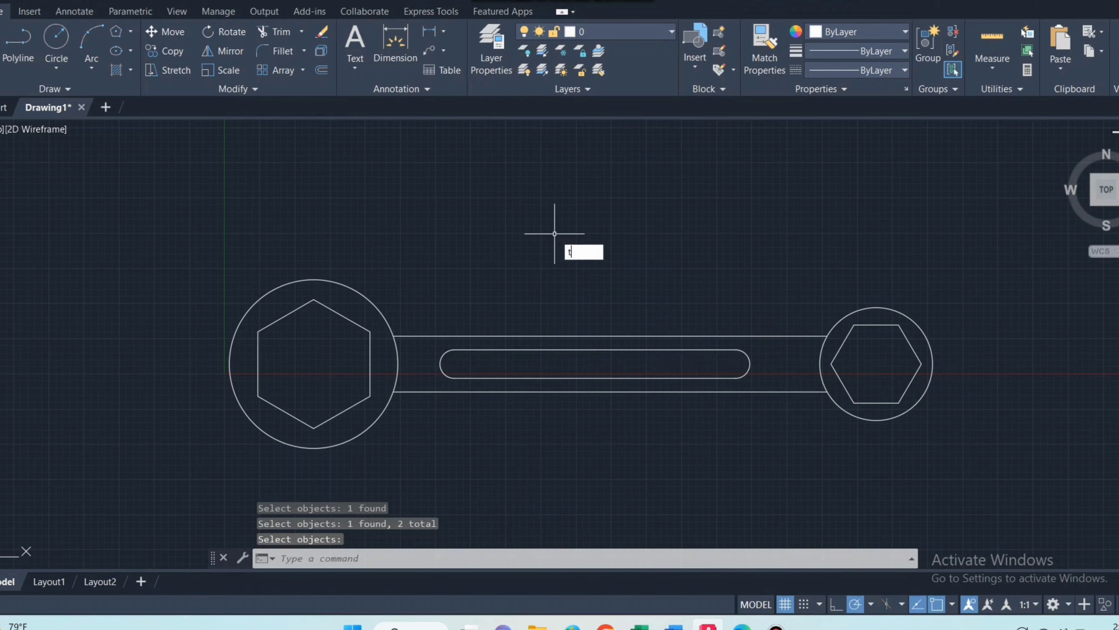
- Fillet the upper and lower handle edges into the large circle with a radius of 15
key(Escape)
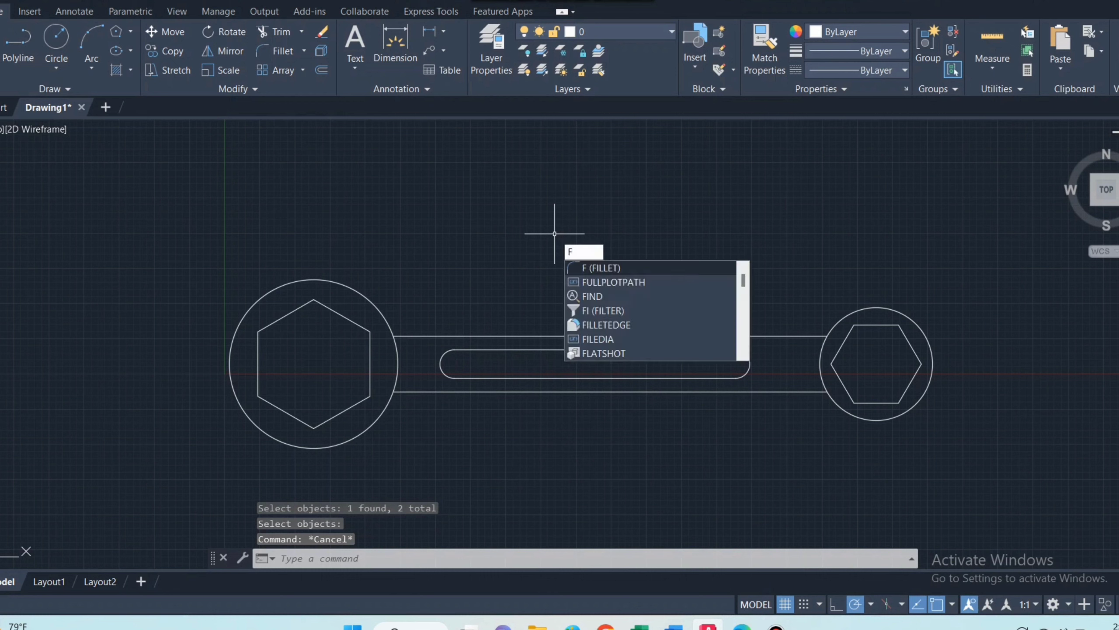
key(Return)
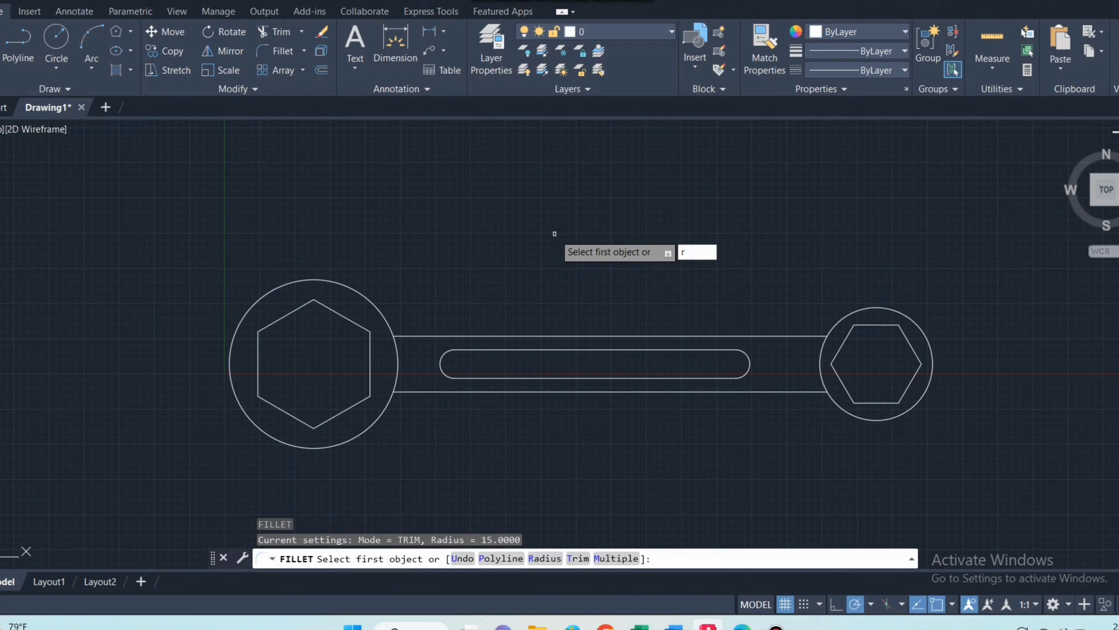
key(Return)
key(Return)
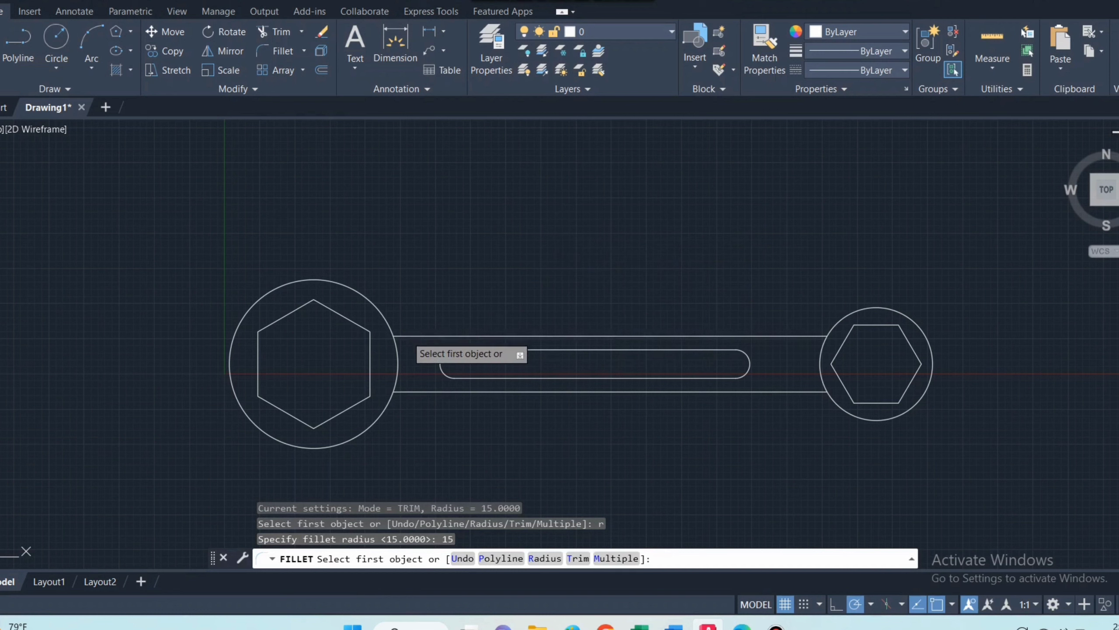
click(406, 334)
click(389, 325)
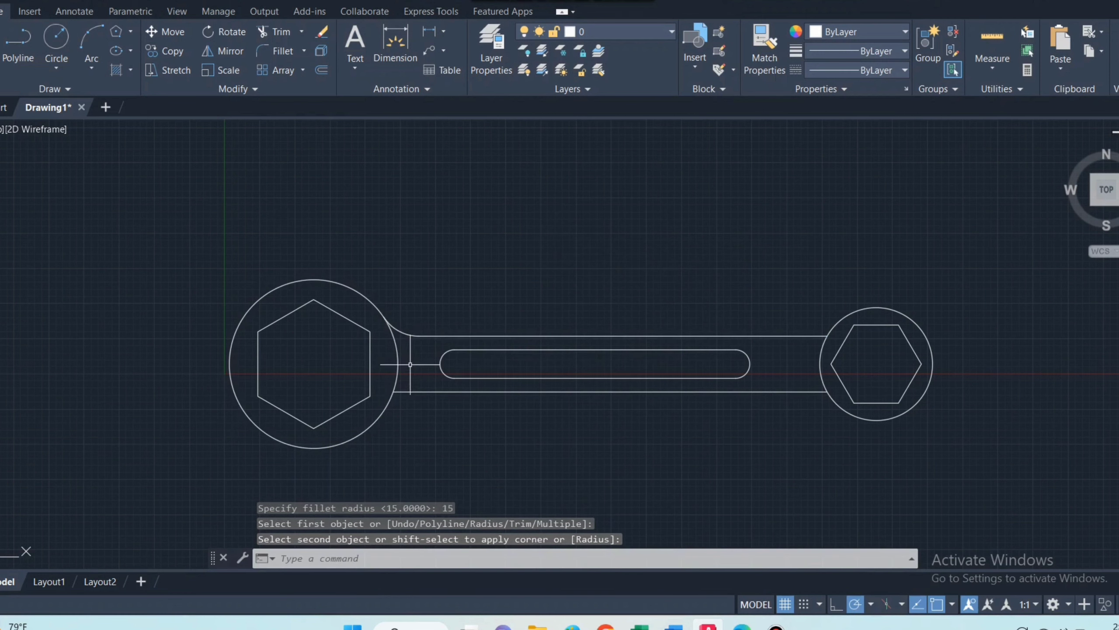
key(Return)
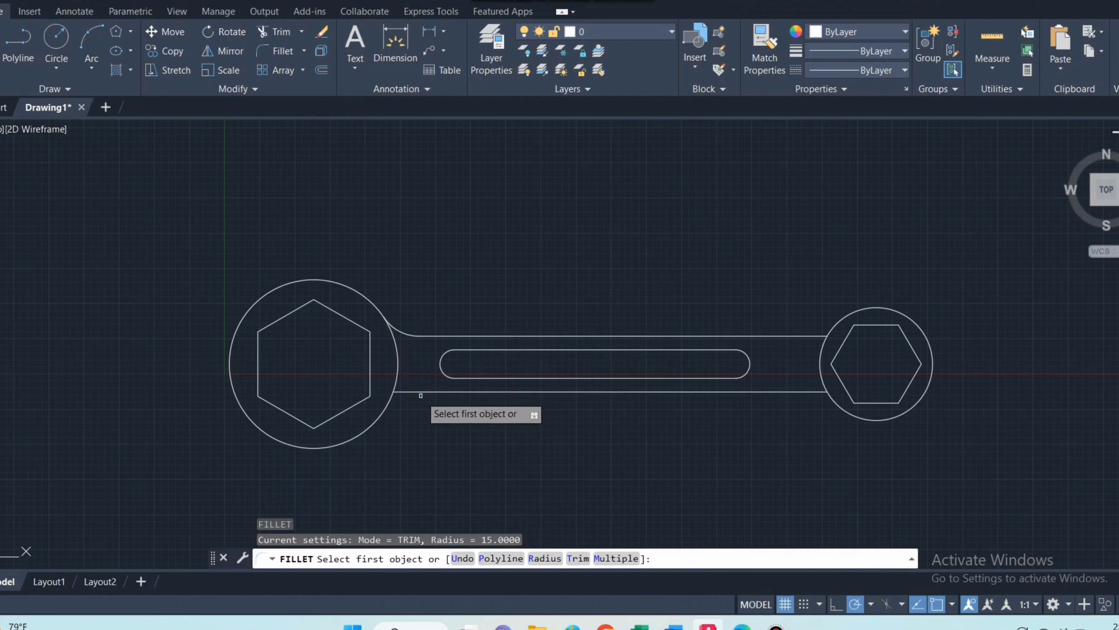
click(404, 392)
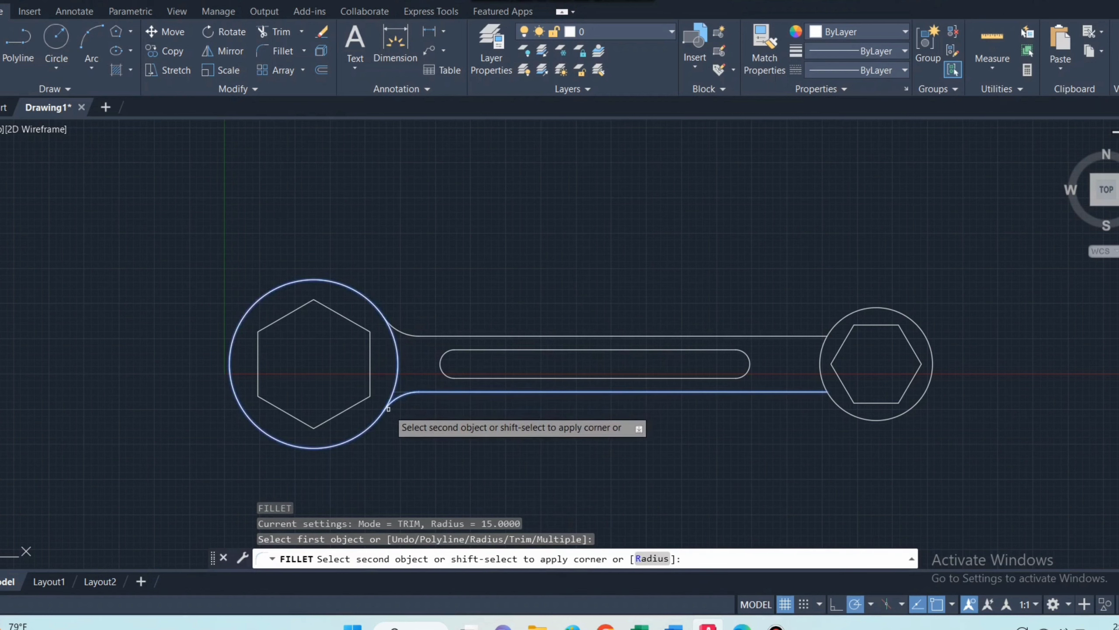
click(395, 394)
- Fillet the lower and upper handle edges into the small end circle, using the same radius of 15
text(f)
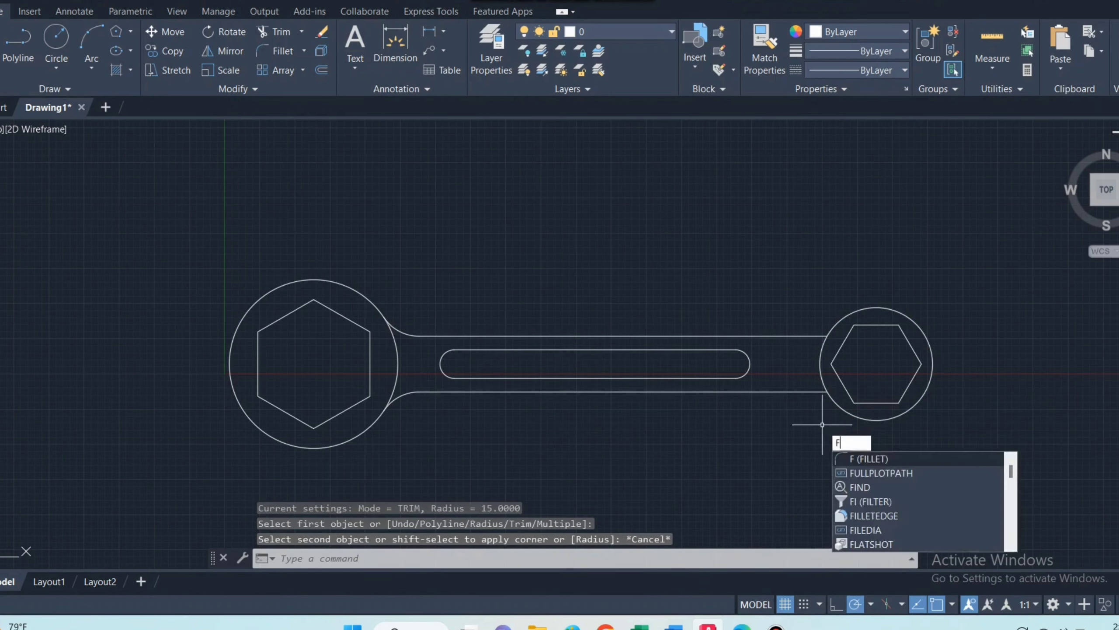
key(Return)
click(821, 392)
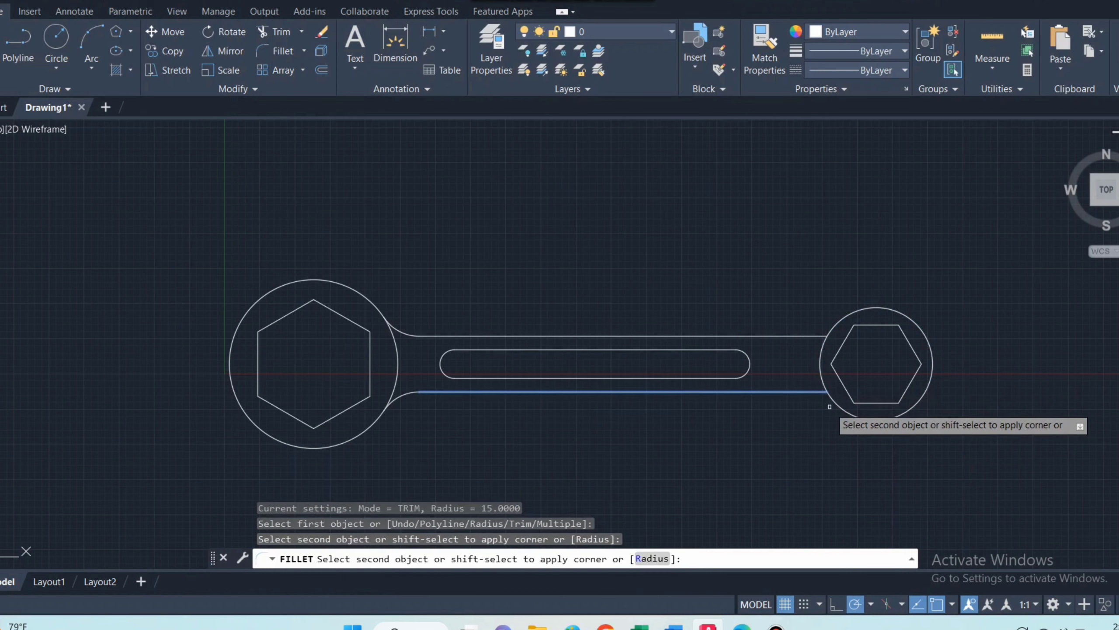
click(836, 403)
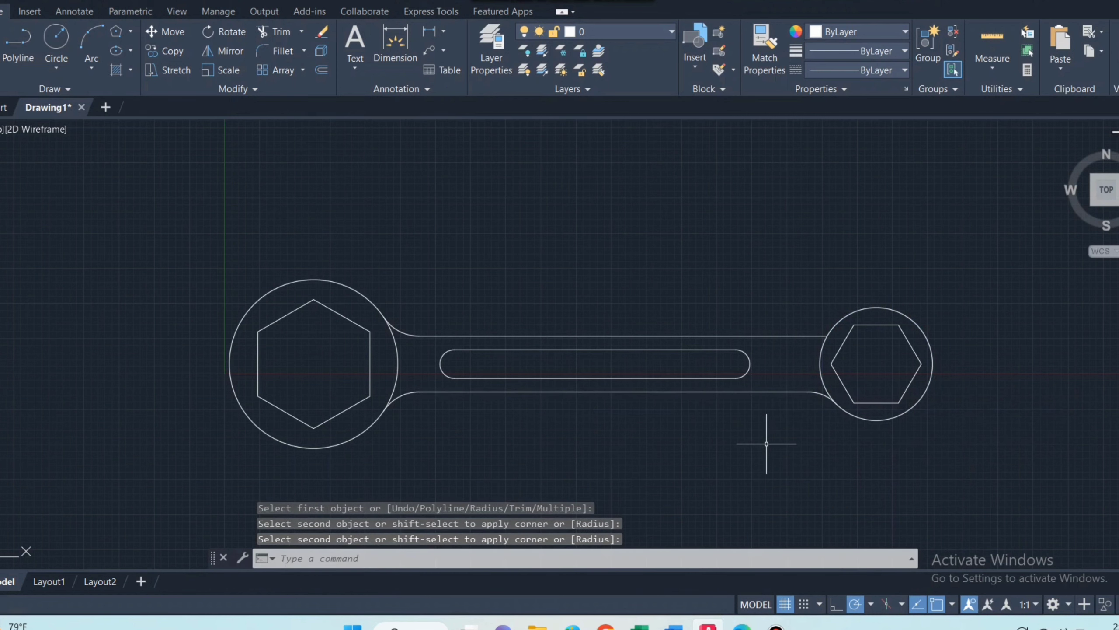
key(Return)
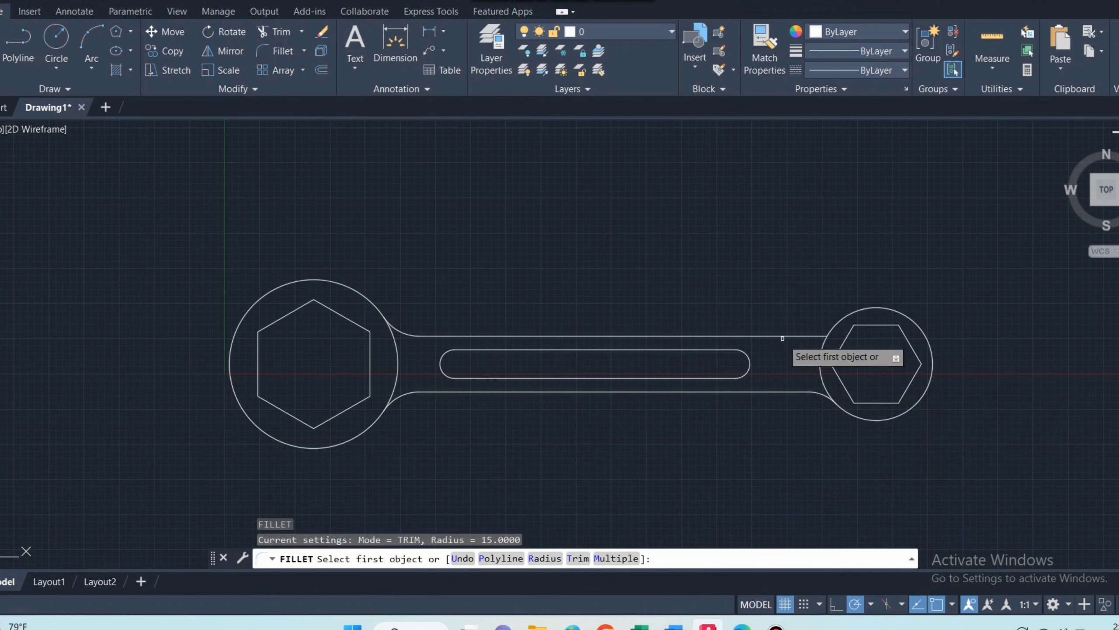
click(789, 336)
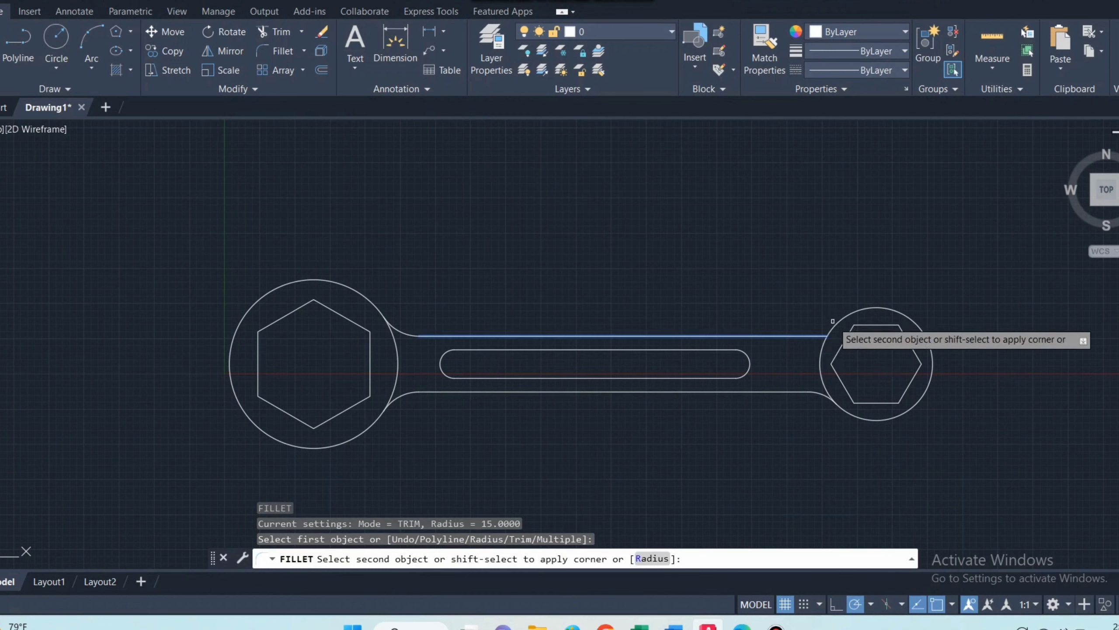
click(835, 323)
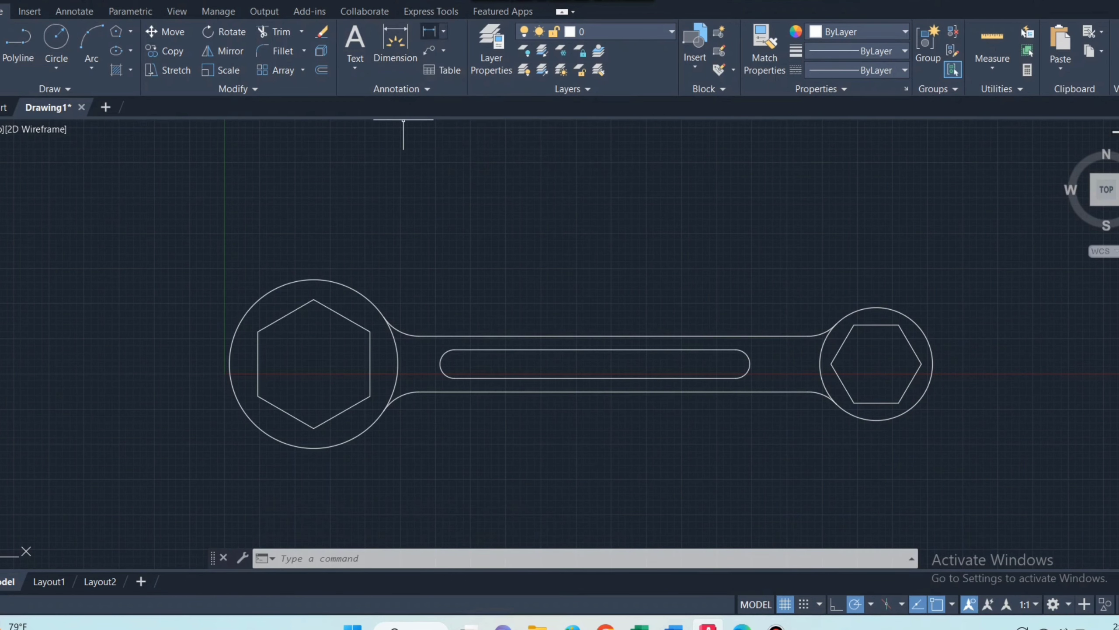
- Add a horizontal linear dimension between the centres of the two end circles, placed above the wrench
click(444, 32)
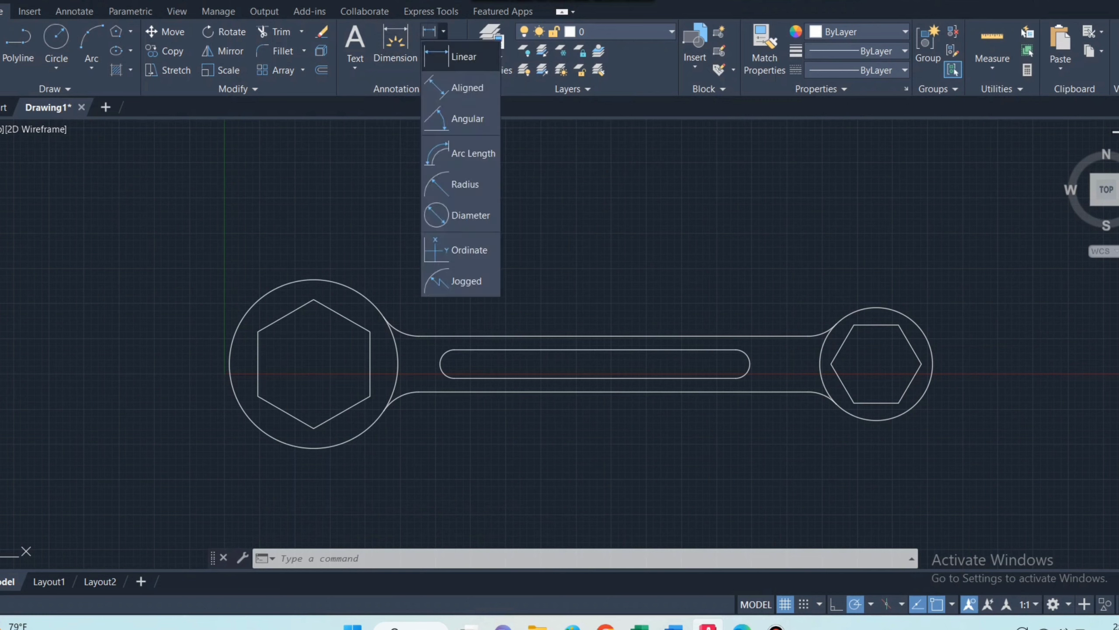
click(463, 56)
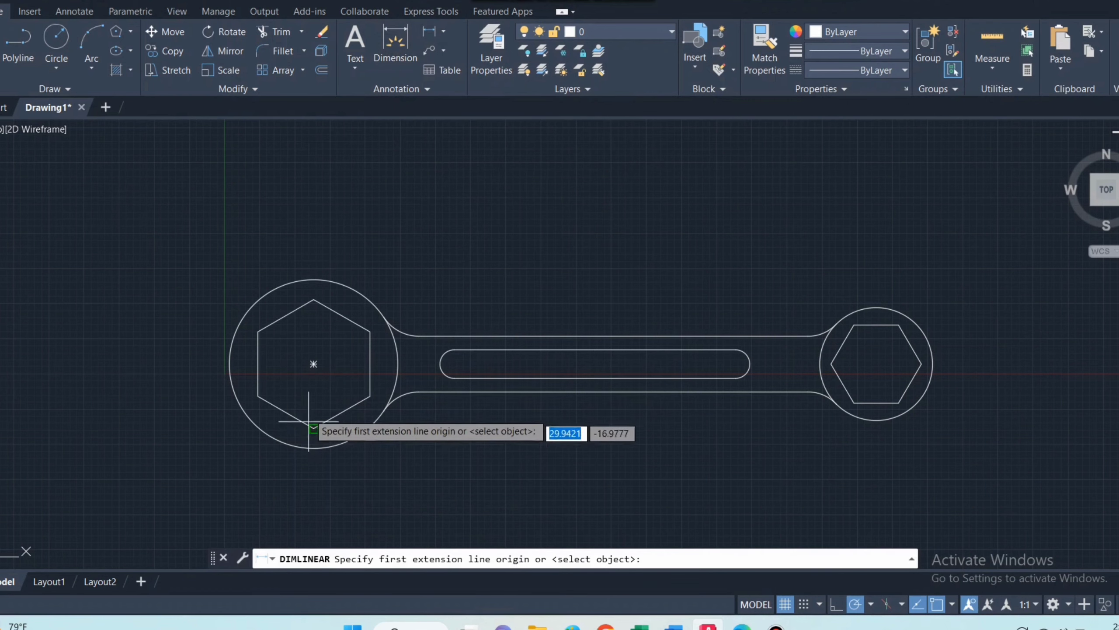
click(313, 363)
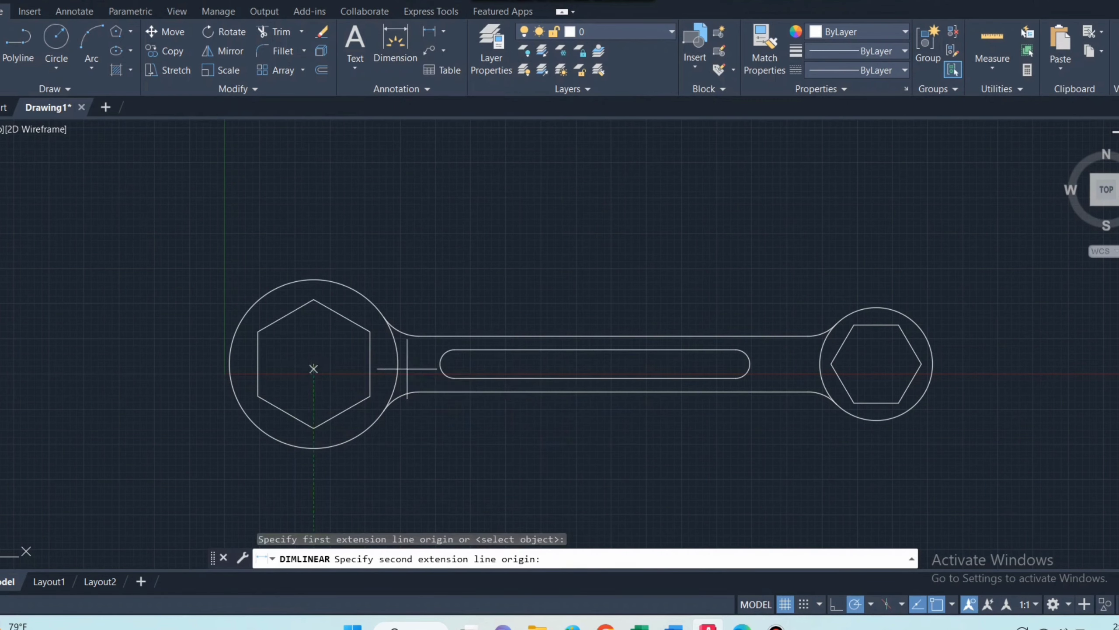
click(877, 364)
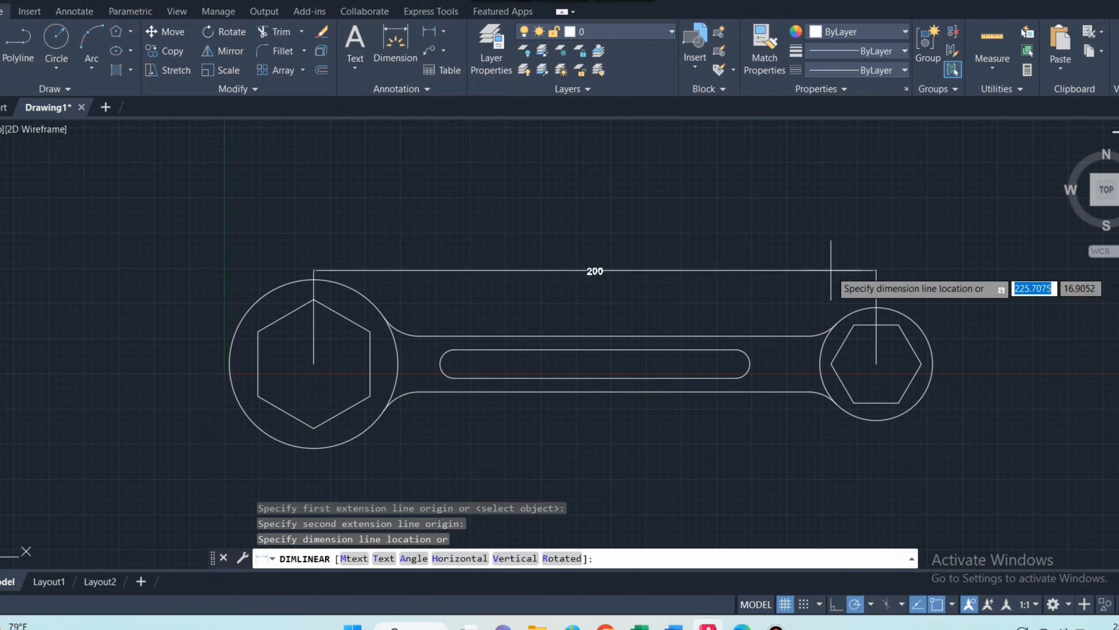
click(831, 237)
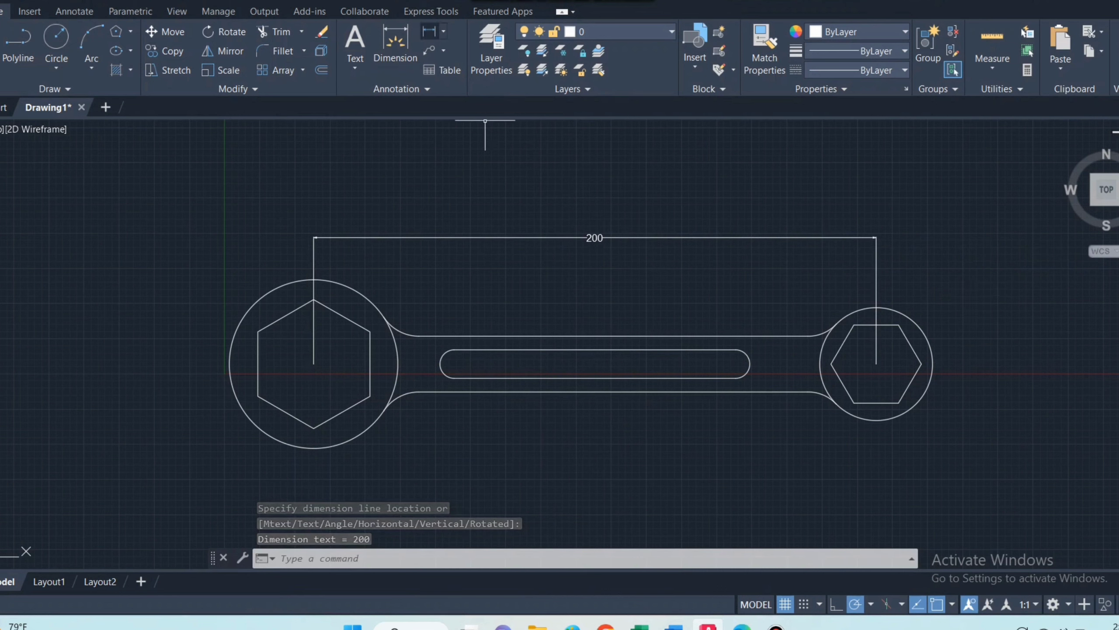
- Add diameter dimensions to both outer circles, placing the large one's text at its upper left and the small one's at its lower right
click(443, 32)
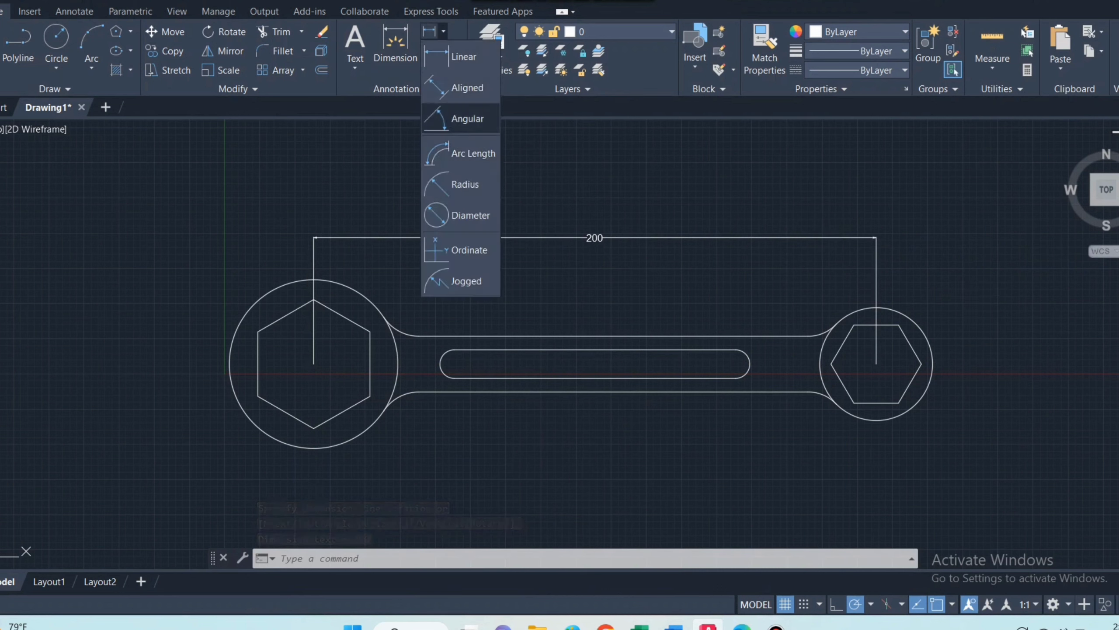
click(467, 214)
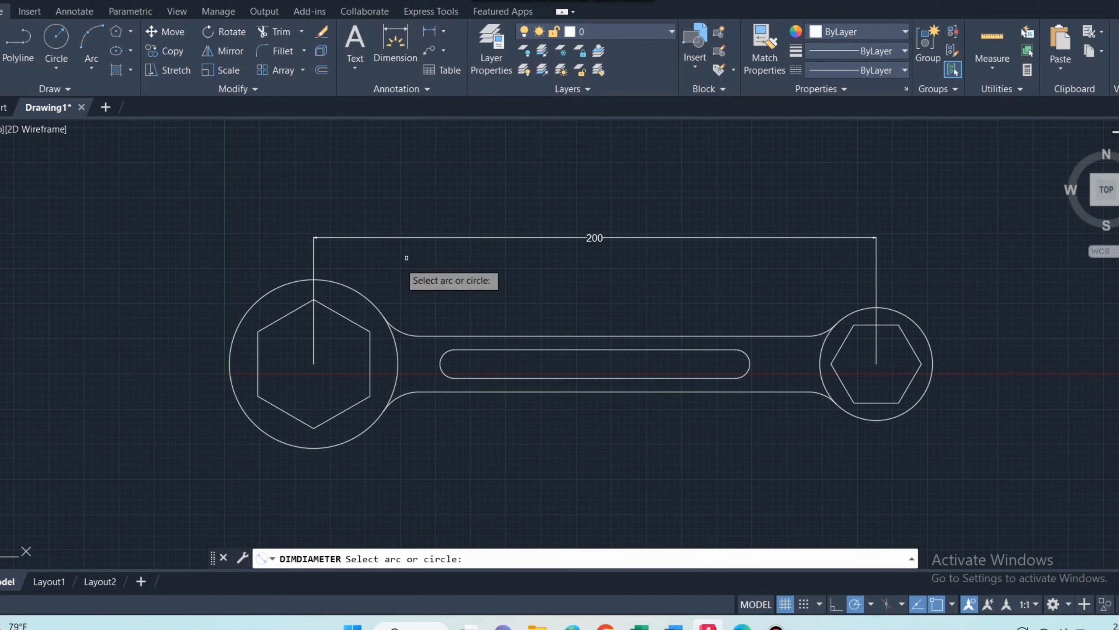
click(242, 320)
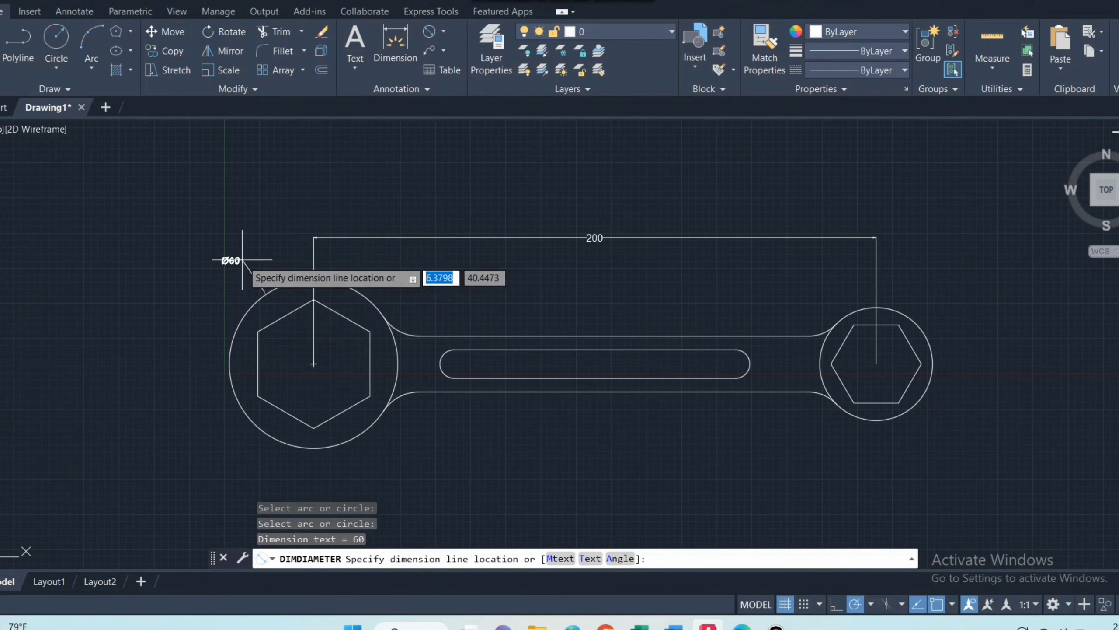
click(168, 280)
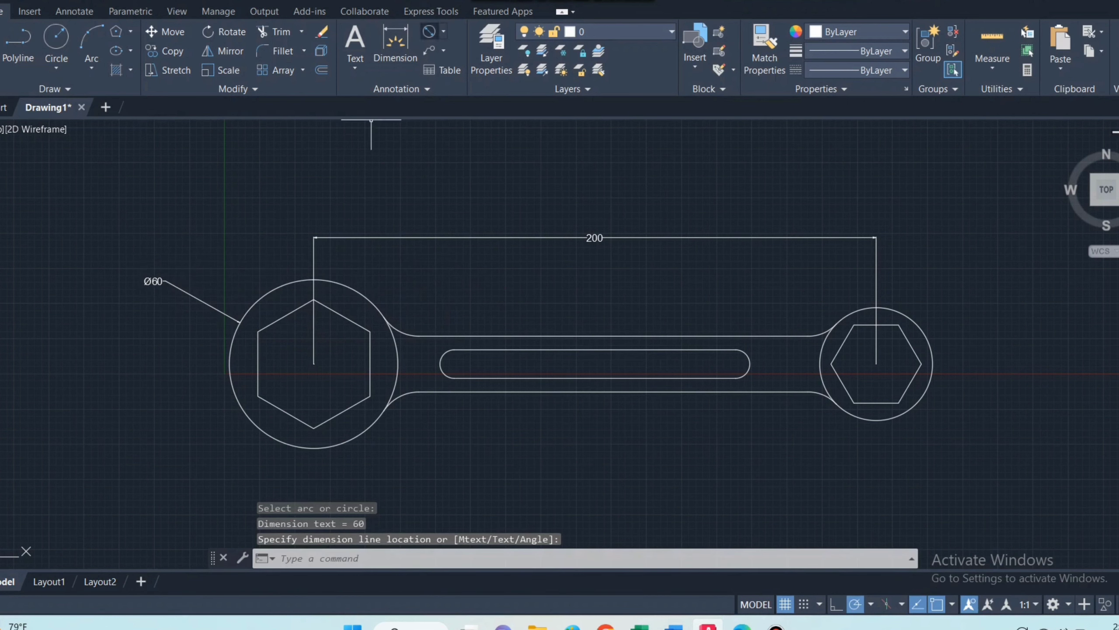
click(429, 32)
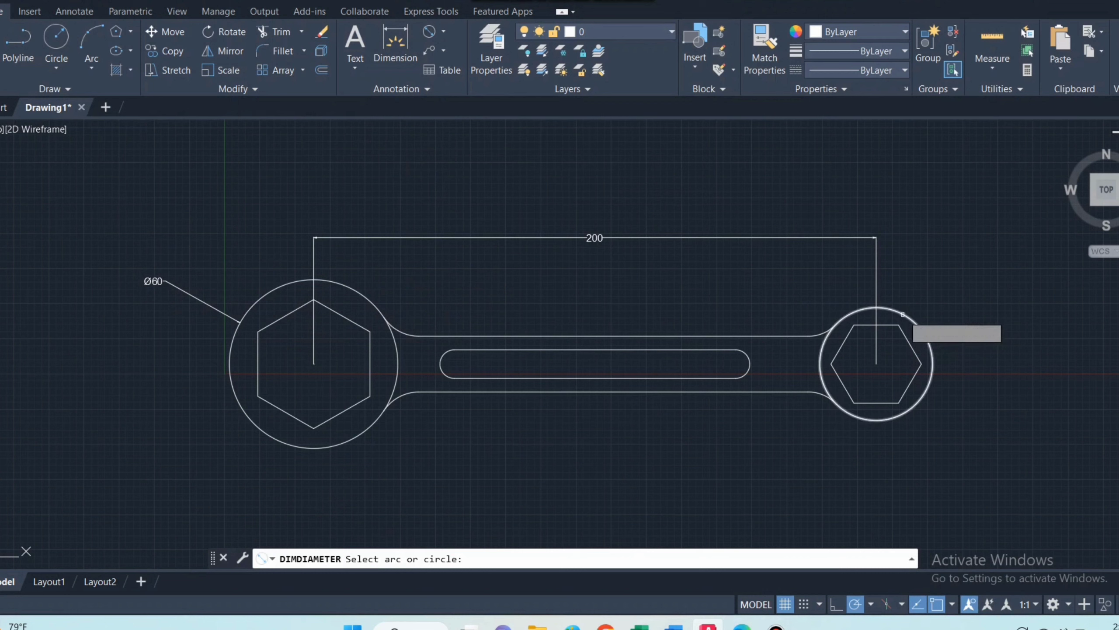
click(917, 324)
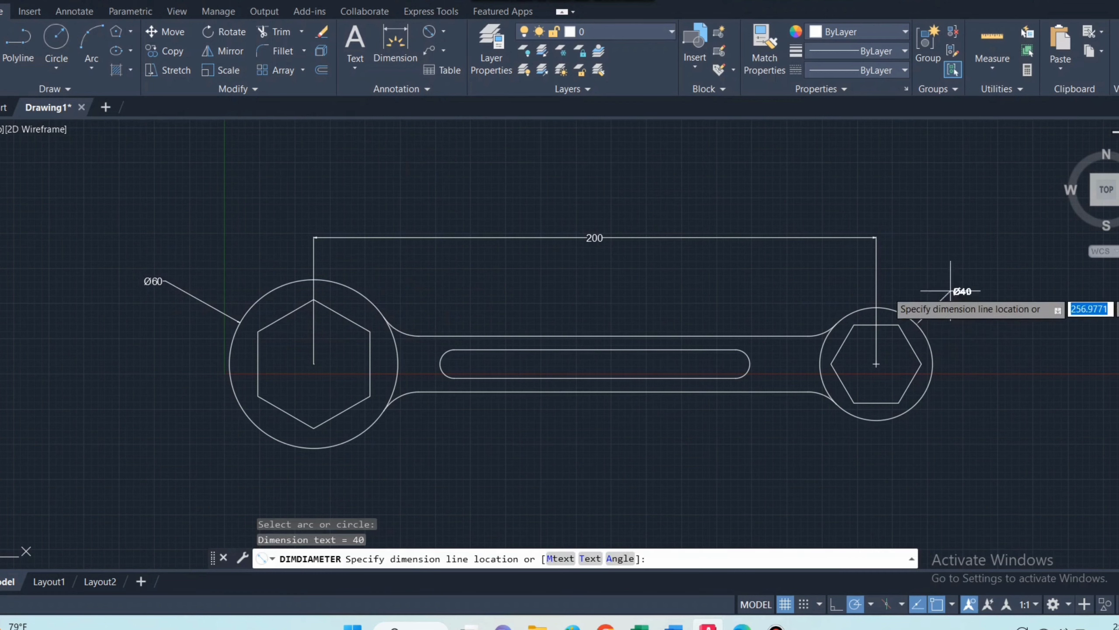
click(956, 450)
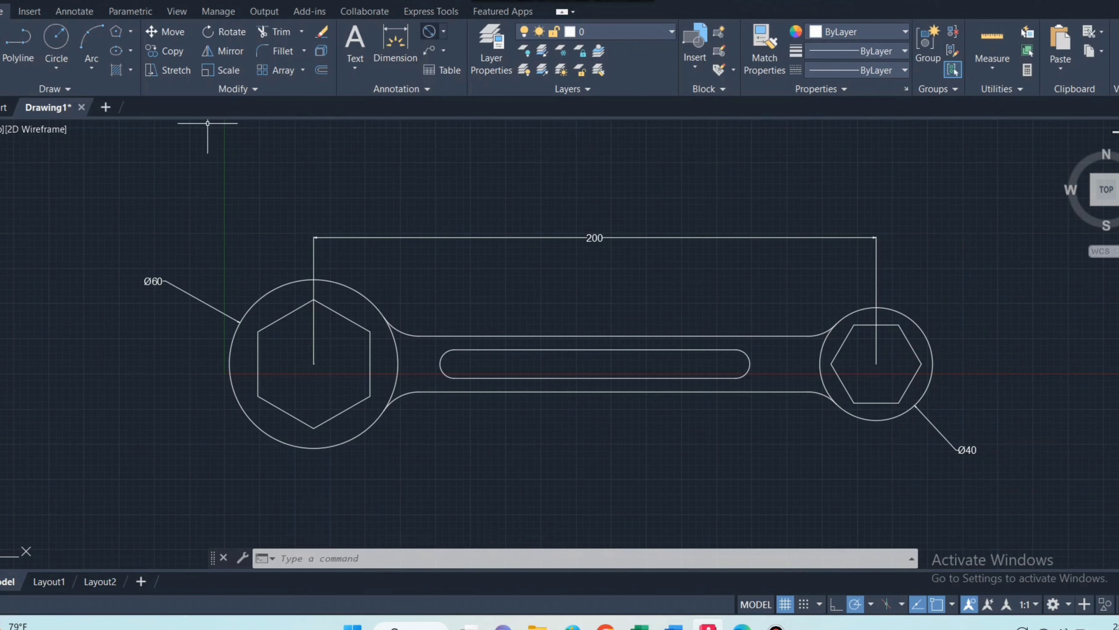
click(429, 31)
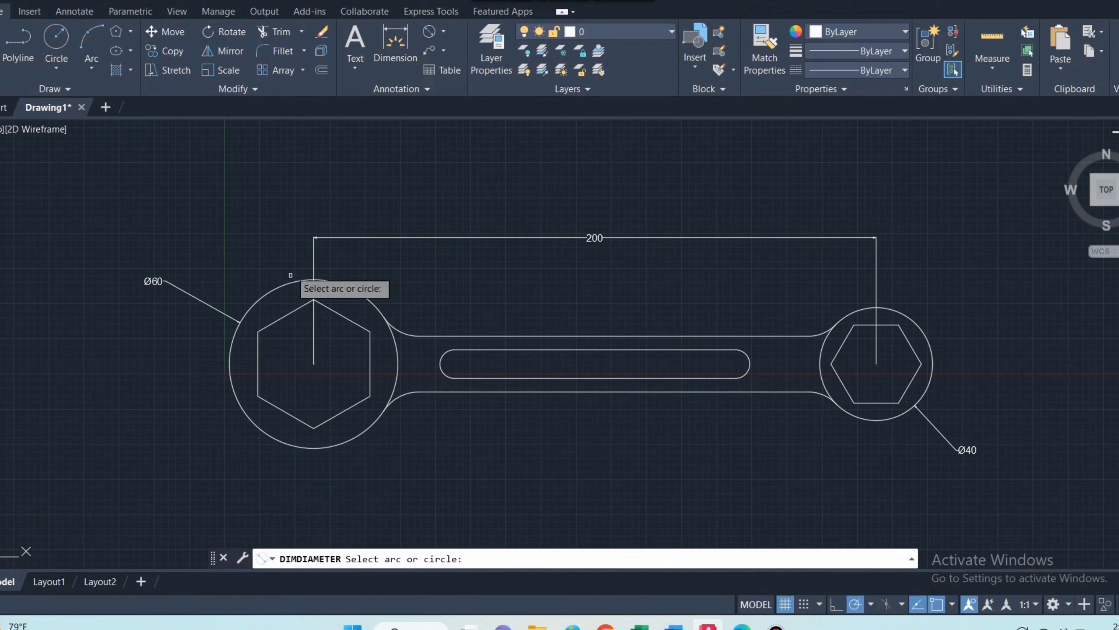
click(271, 326)
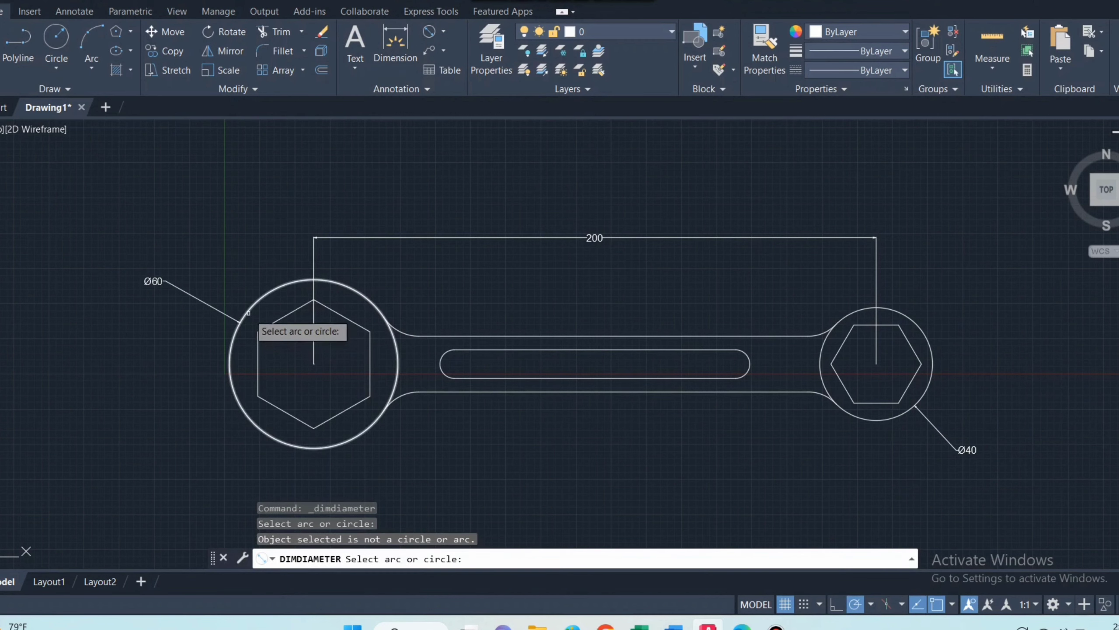
key(Escape)
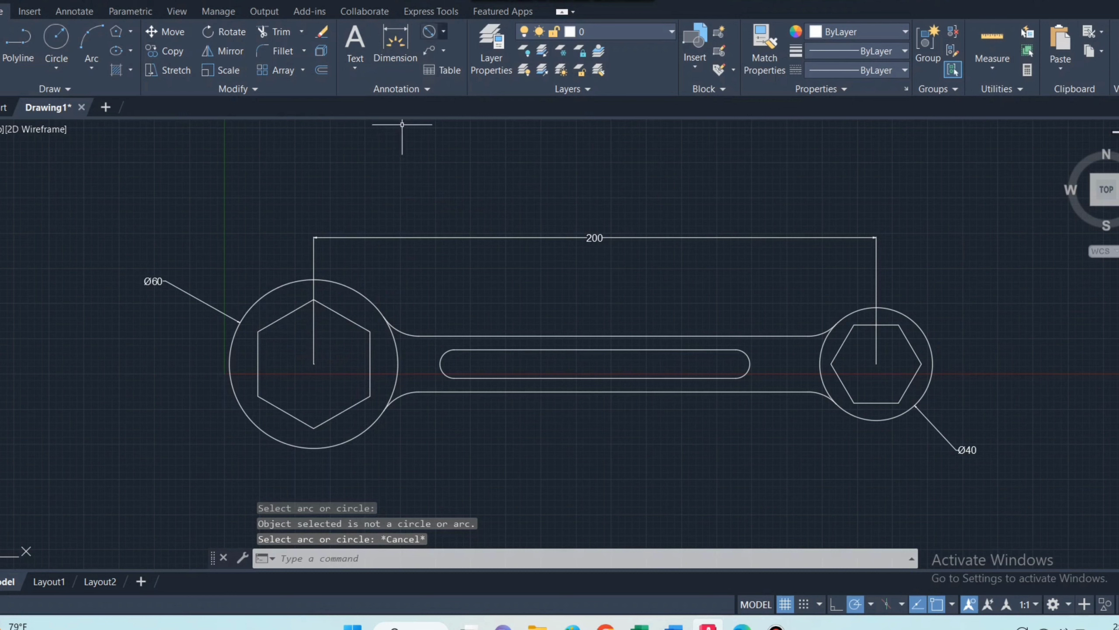
click(443, 31)
click(464, 56)
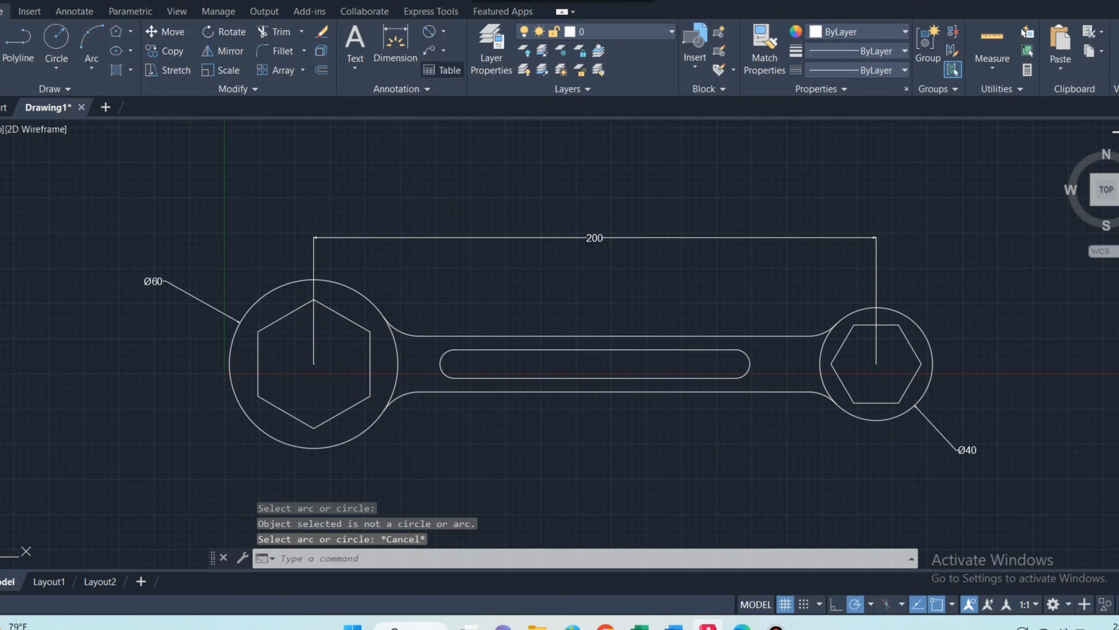
click(314, 364)
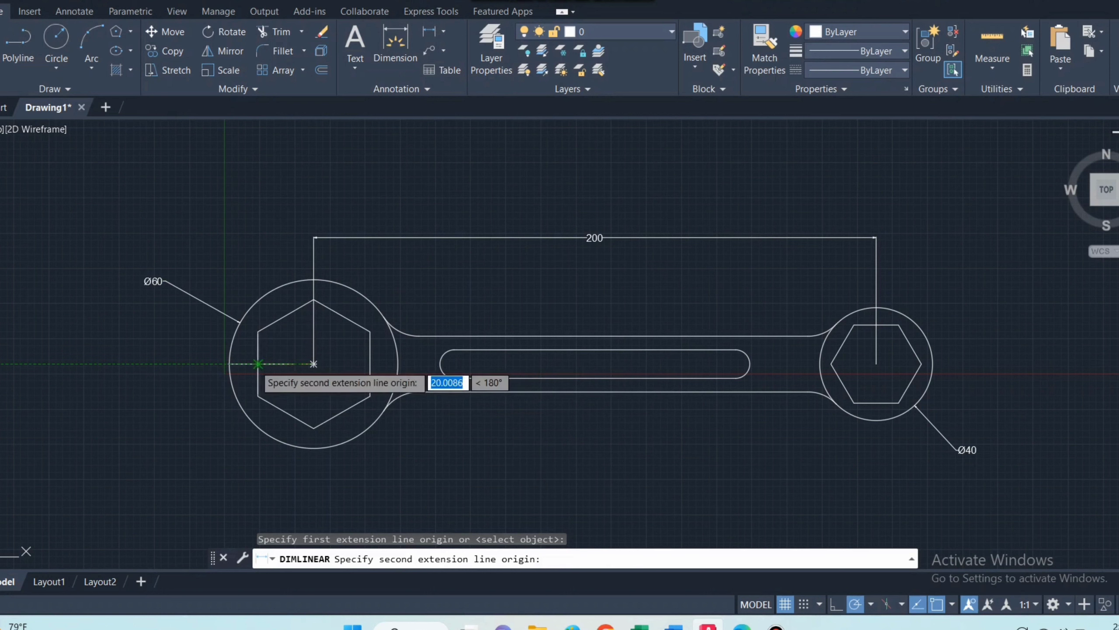
click(258, 364)
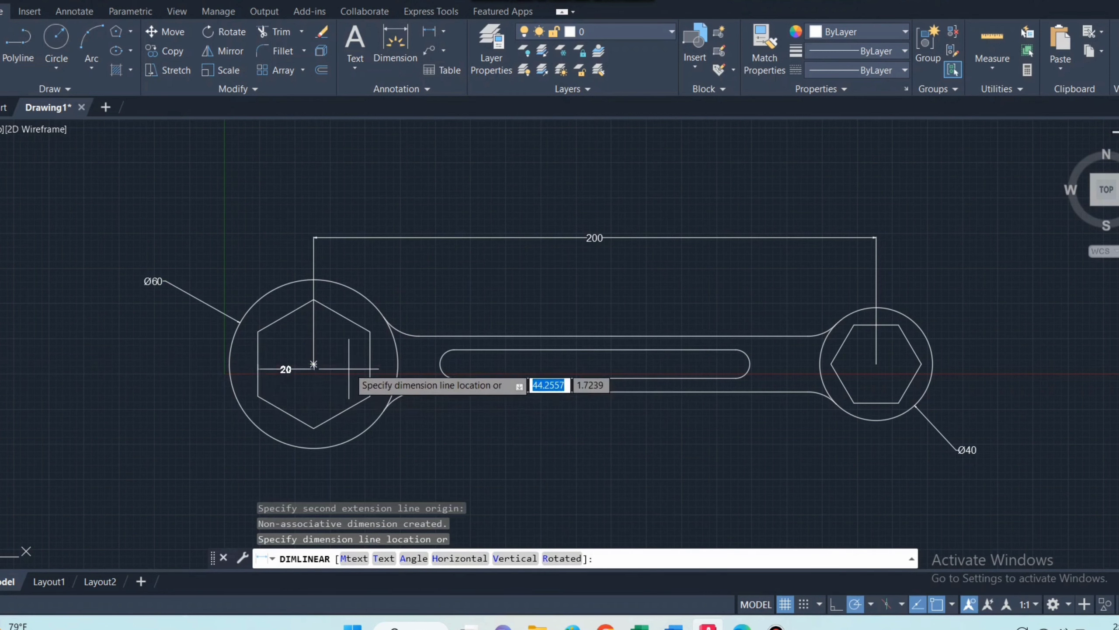
key(Escape)
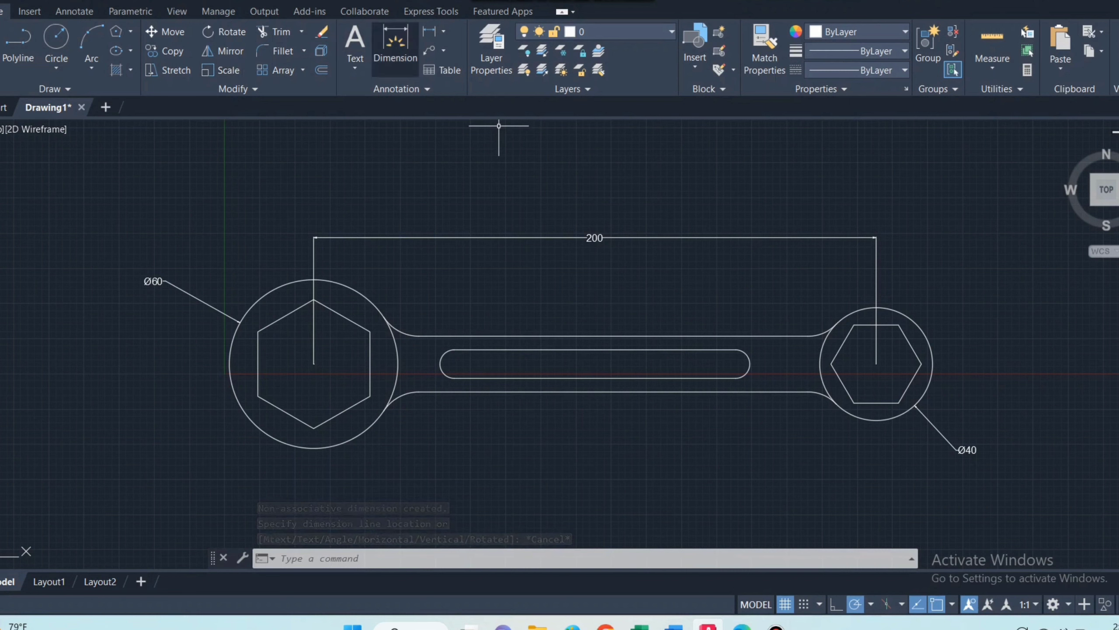
- Dimension the straight length of the slot's upper edge, placing the dimension between the handle and the centre-distance dimension
click(395, 44)
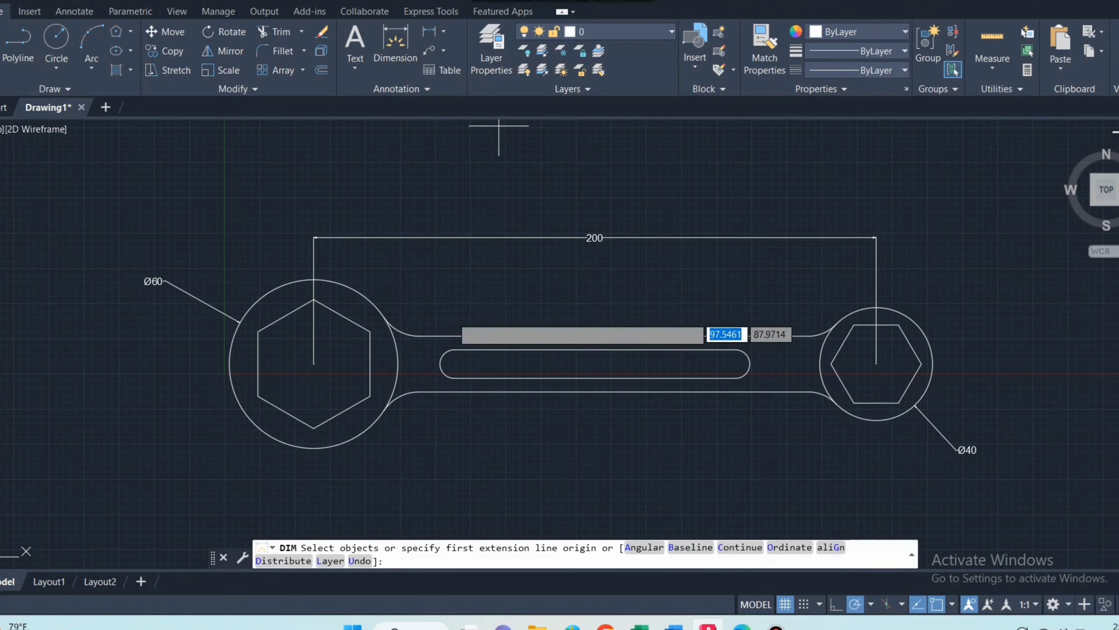
click(451, 347)
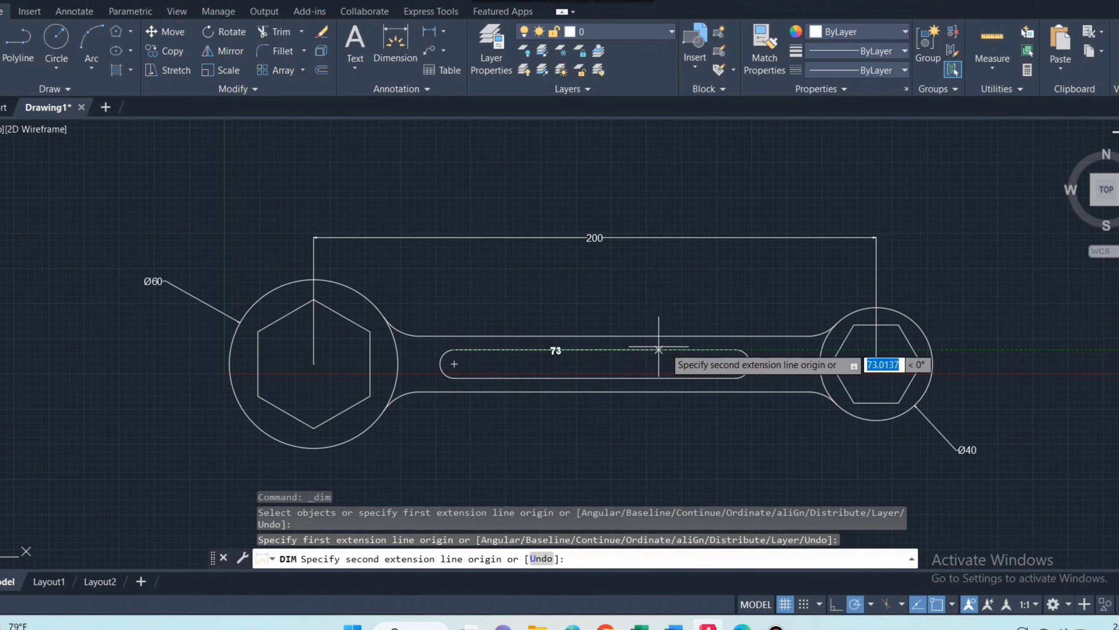
click(735, 350)
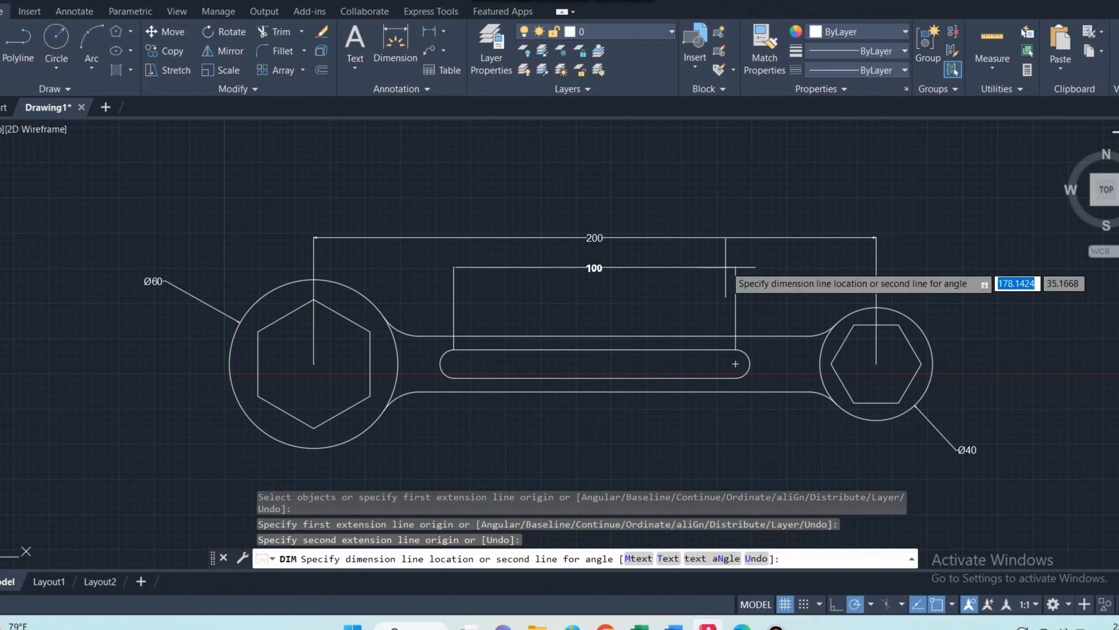
click(724, 283)
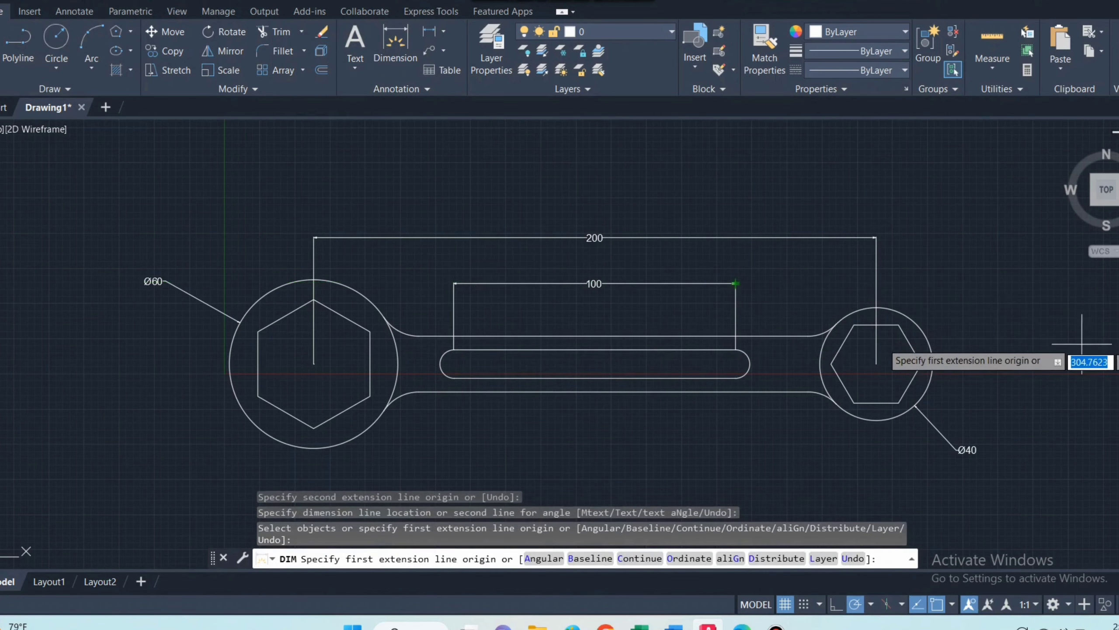
key(Escape)
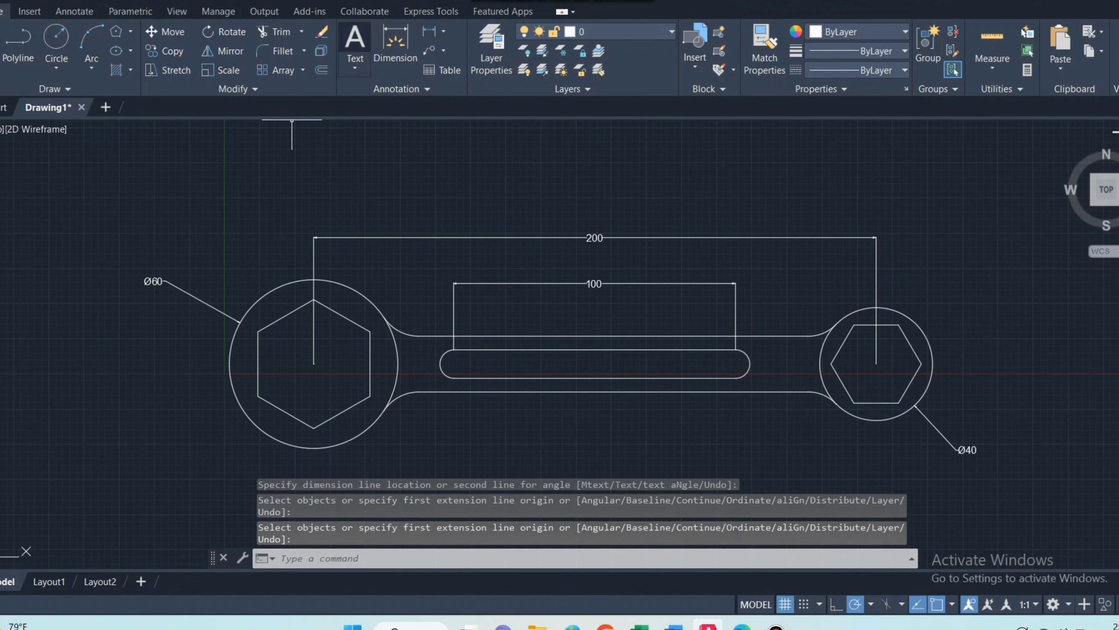
- Add a radius dimension to the lower fillet beside the large circle, placed just below the handle
click(443, 31)
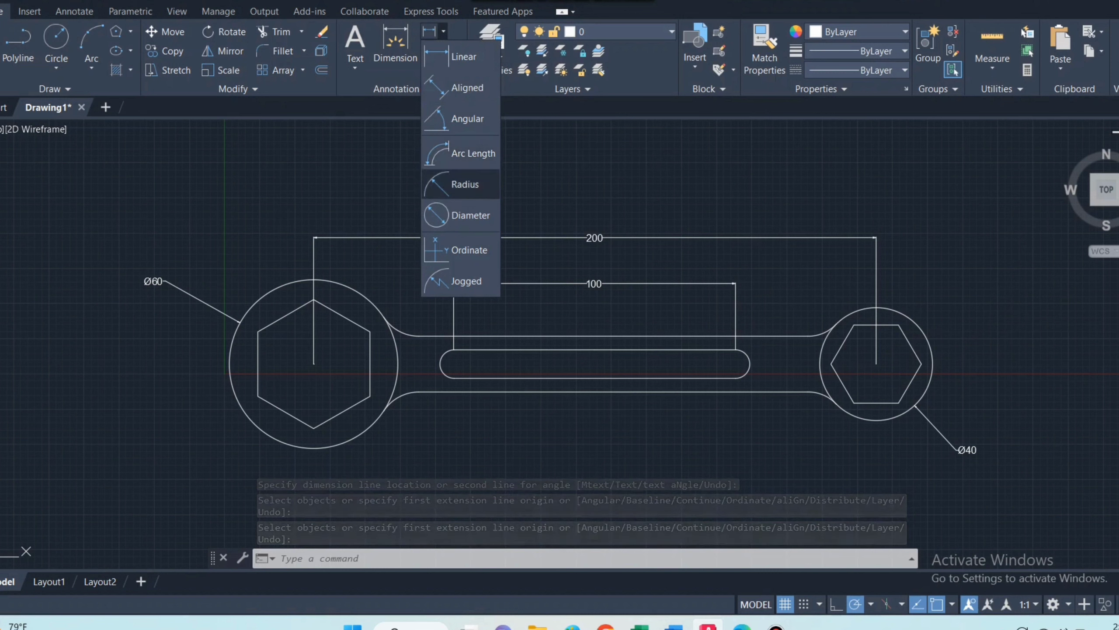
click(462, 185)
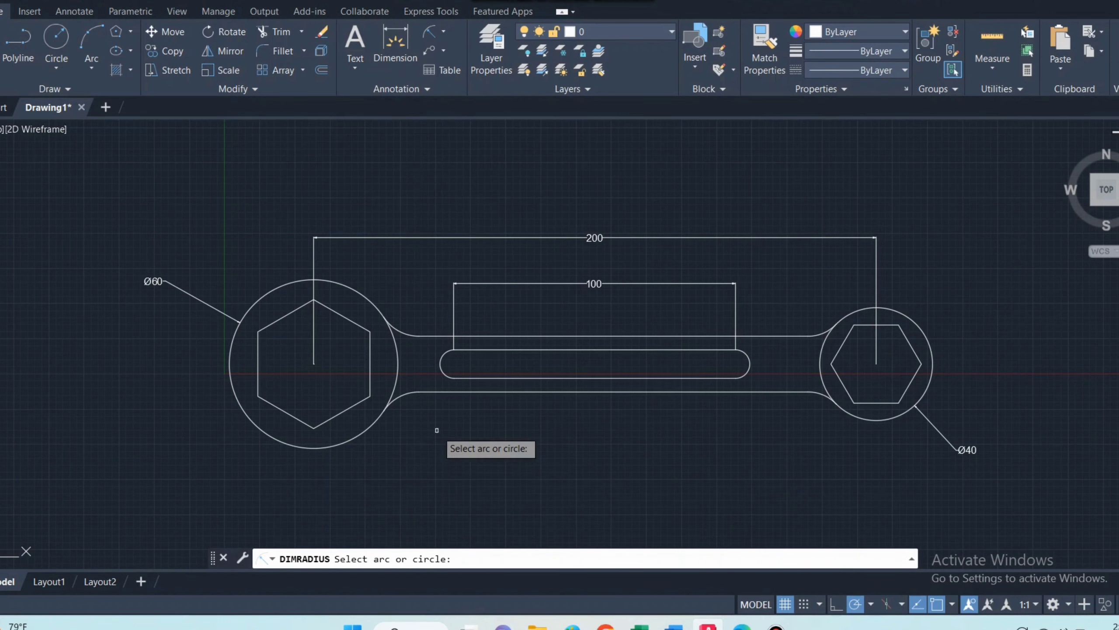
click(405, 396)
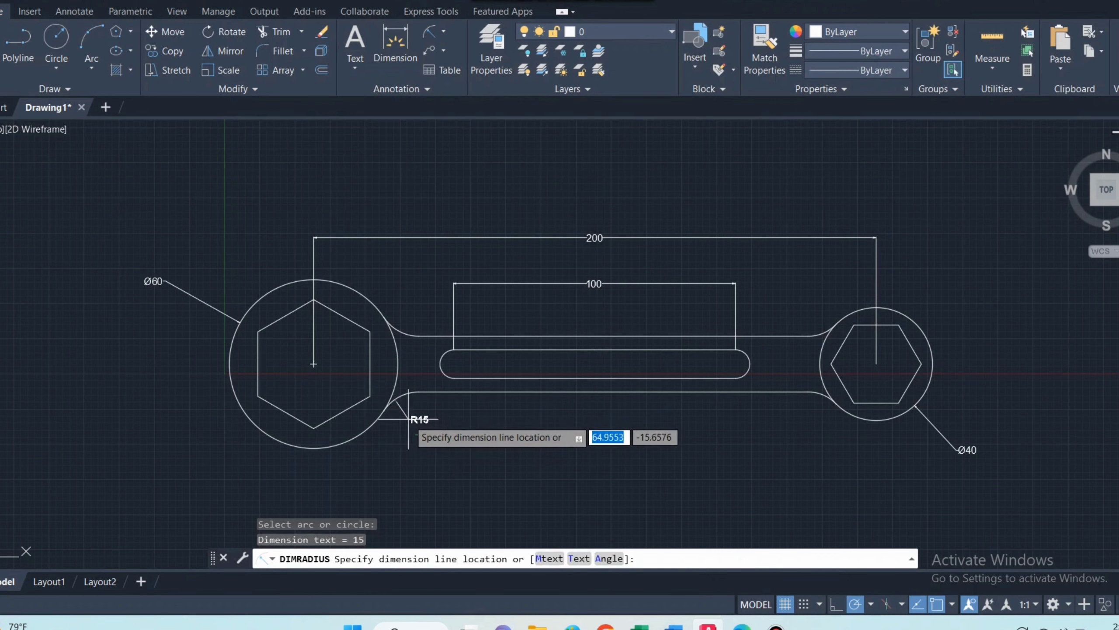
click(405, 418)
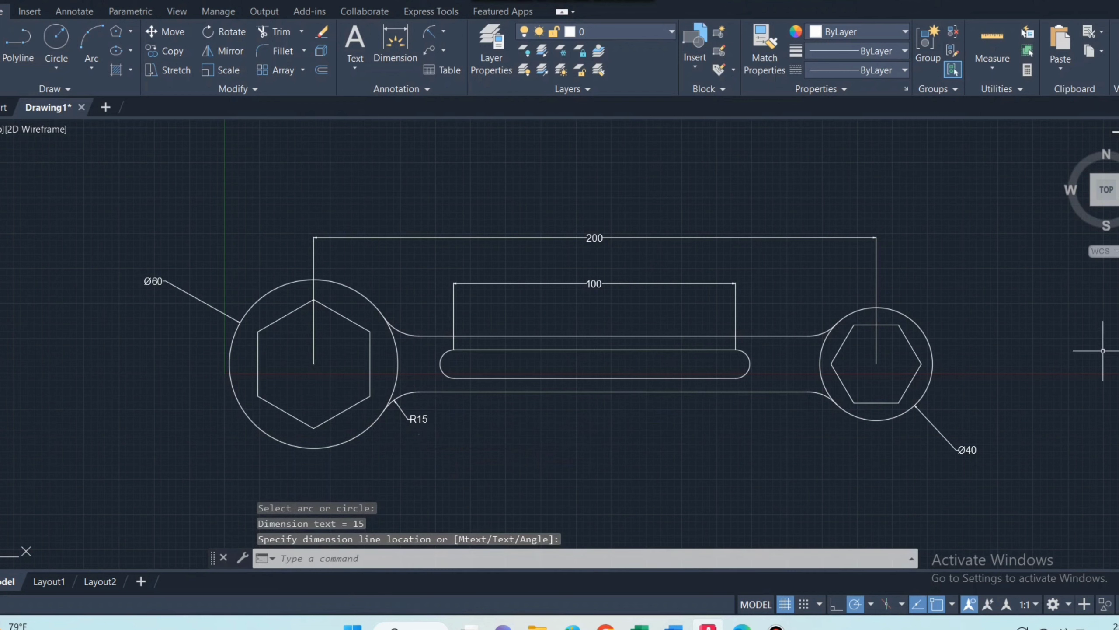